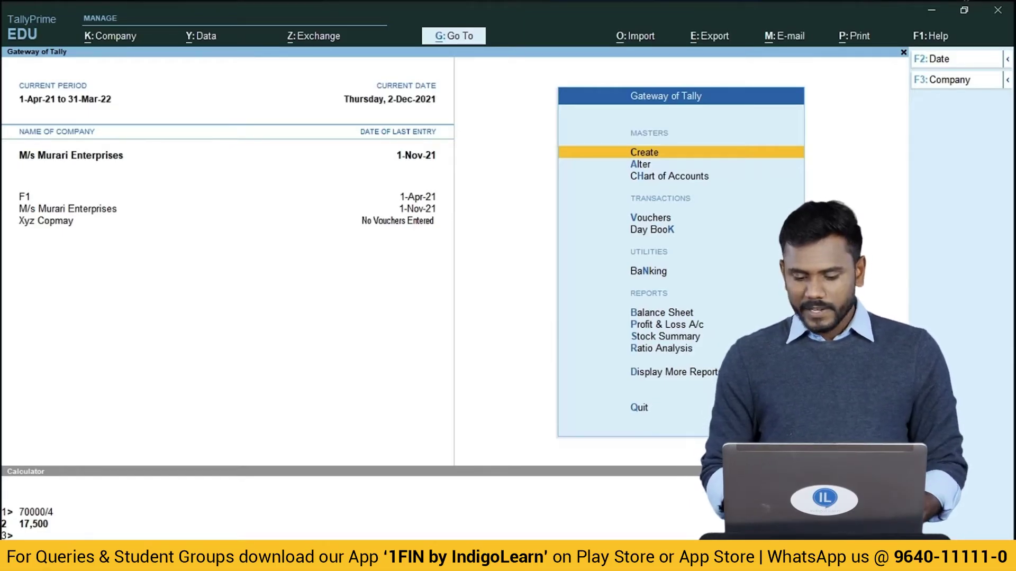
From the Gateway of Tally, open the List of Masters under Create.
{"action": "key", "text": "Down"}
{"action": "key", "text": "Up"}
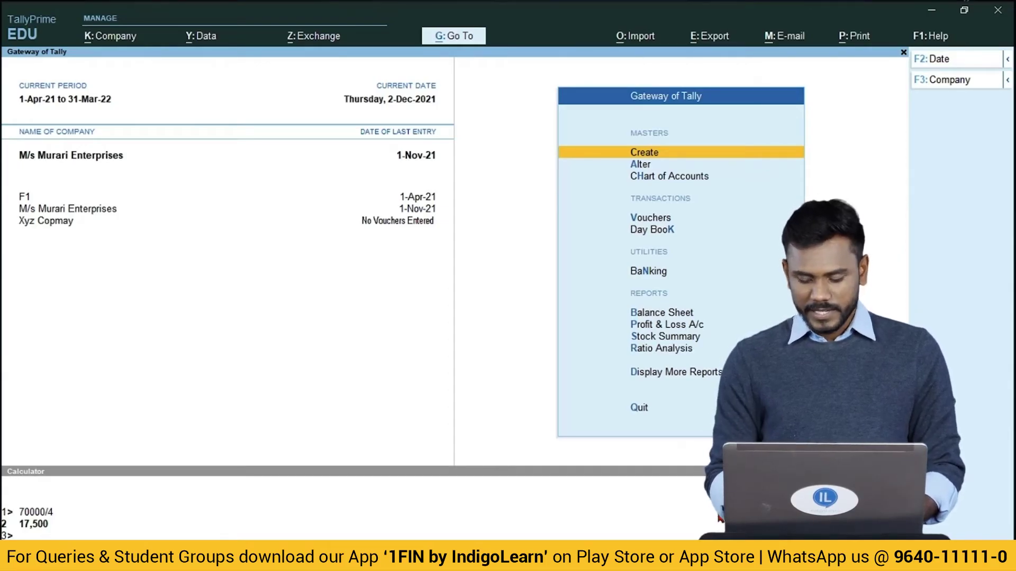
{"action": "key", "text": "Return"}
Start a new ledger named State Bank of India under Bank Accounts.
{"action": "key", "text": "Down"}
{"action": "key", "text": "Return"}
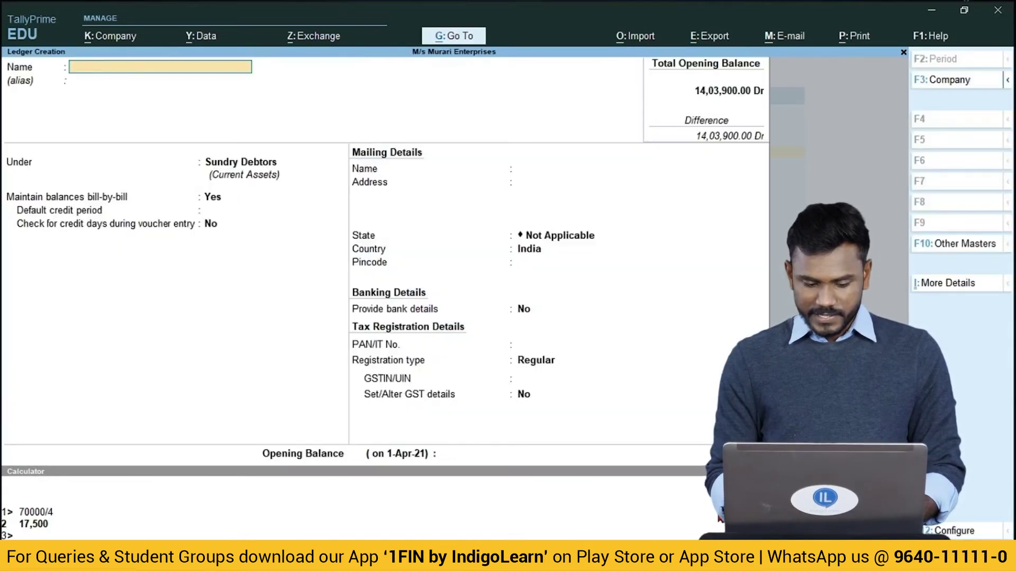
{"action": "type", "text": "Sstate"}
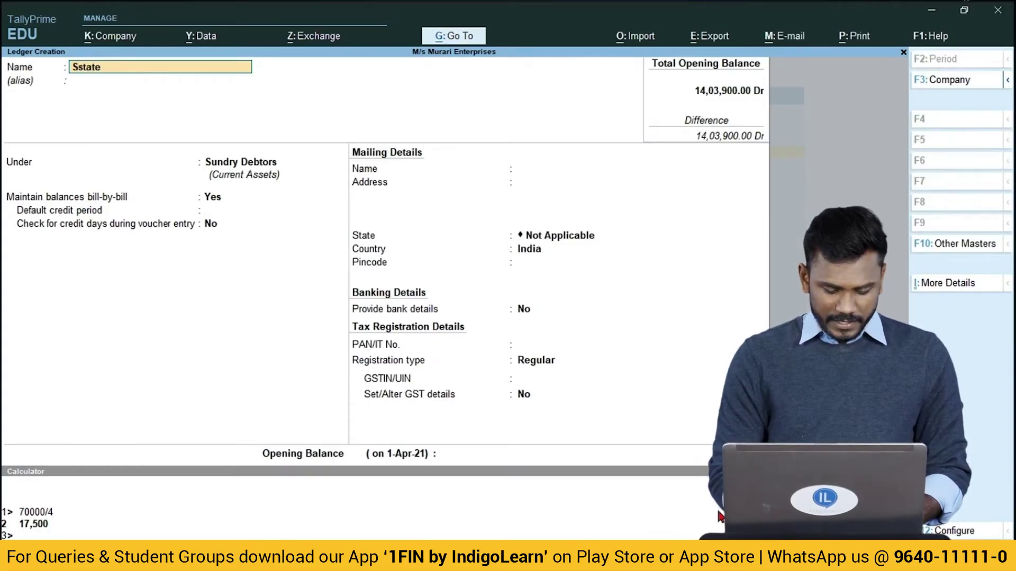
{"action": "key", "text": "BackSpace"}
{"action": "key", "text": "BackSpace"}
{"action": "key", "text": "BackSpace"}
{"action": "key", "text": "BackSpace"}
{"action": "key", "text": "BackSpace"}
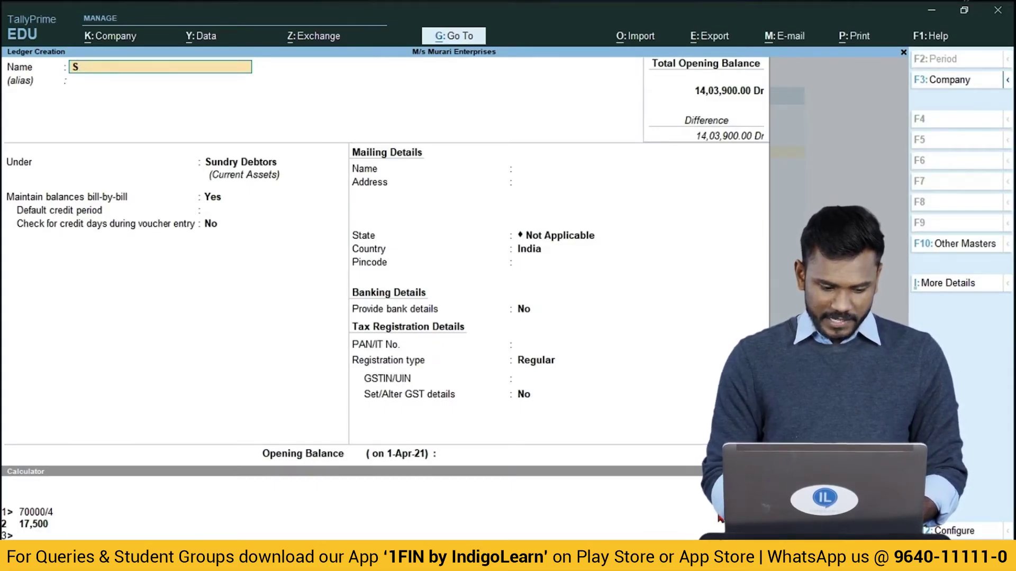
{"action": "type", "text": "ate Bank of India"}
{"action": "key", "text": "Return"}
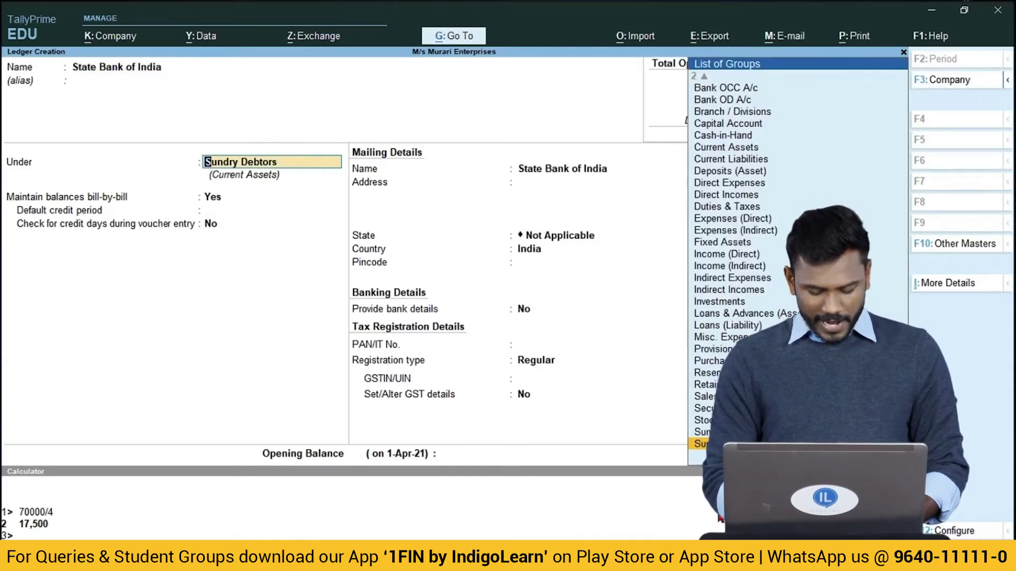
{"action": "type", "text": "Ba"}
{"action": "key", "text": "Return"}
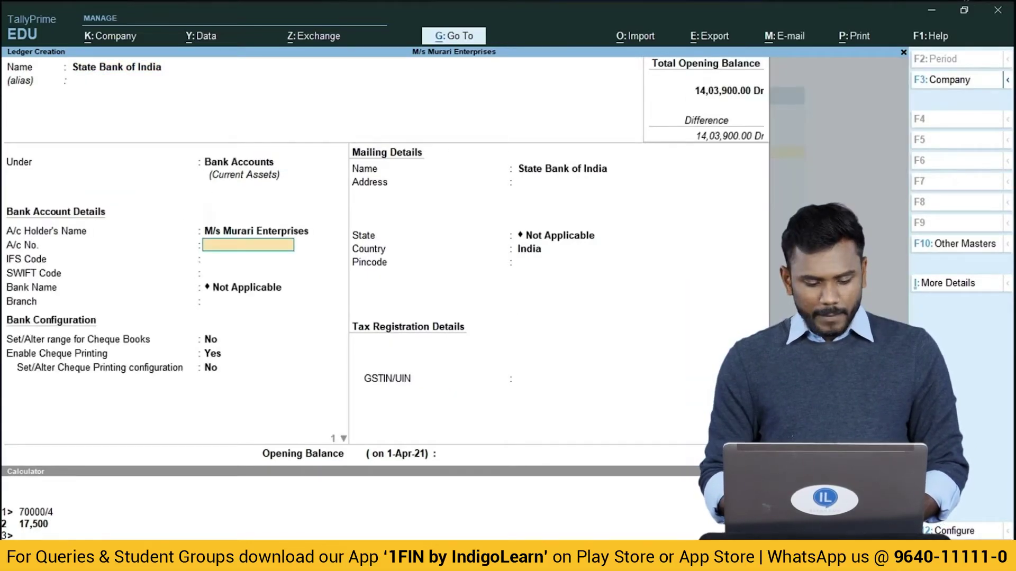
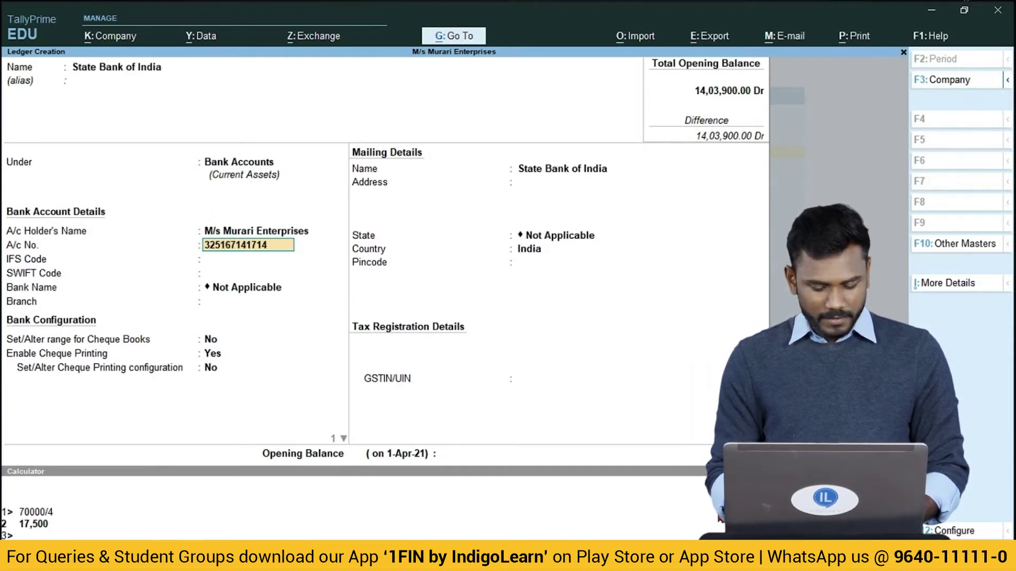
Enter the bank account number and IFS Code SBIN0001273, leave branch blank, and save the ledger.
{"action": "key", "text": "Return"}
{"action": "type", "text": "S"}
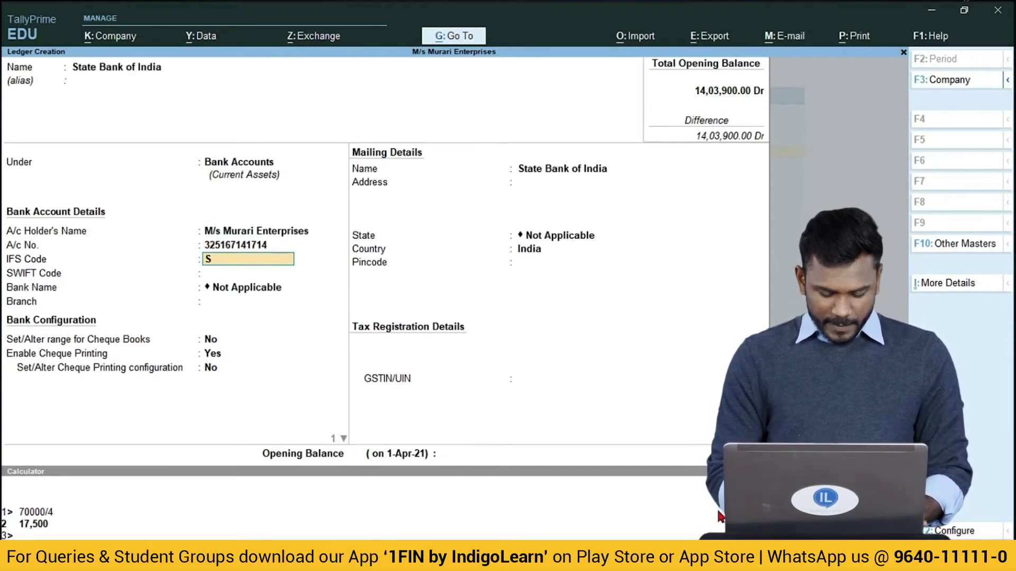
{"action": "type", "text": "BIN00"}
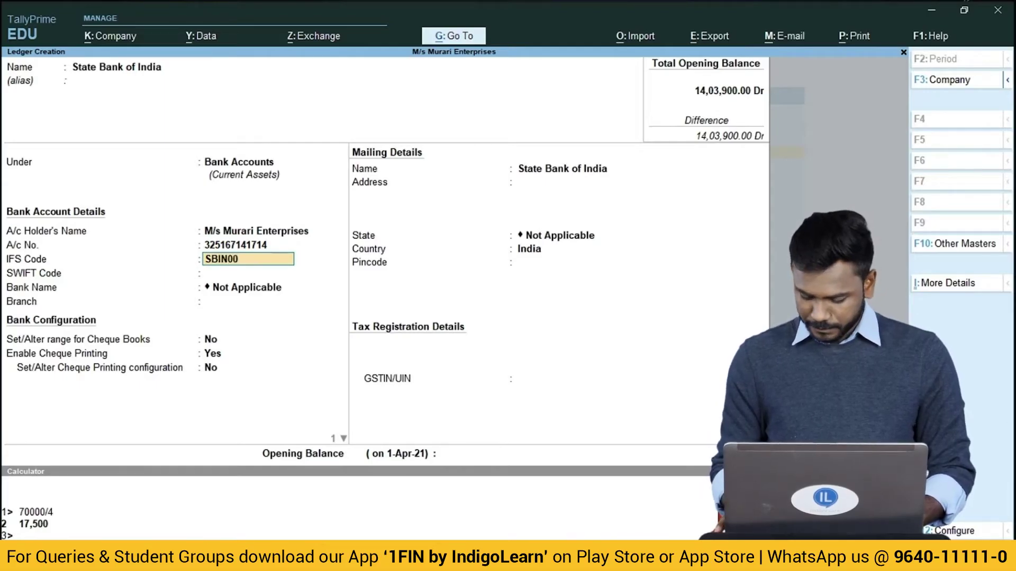
{"action": "type", "text": "01273"}
{"action": "key", "text": "Return"}
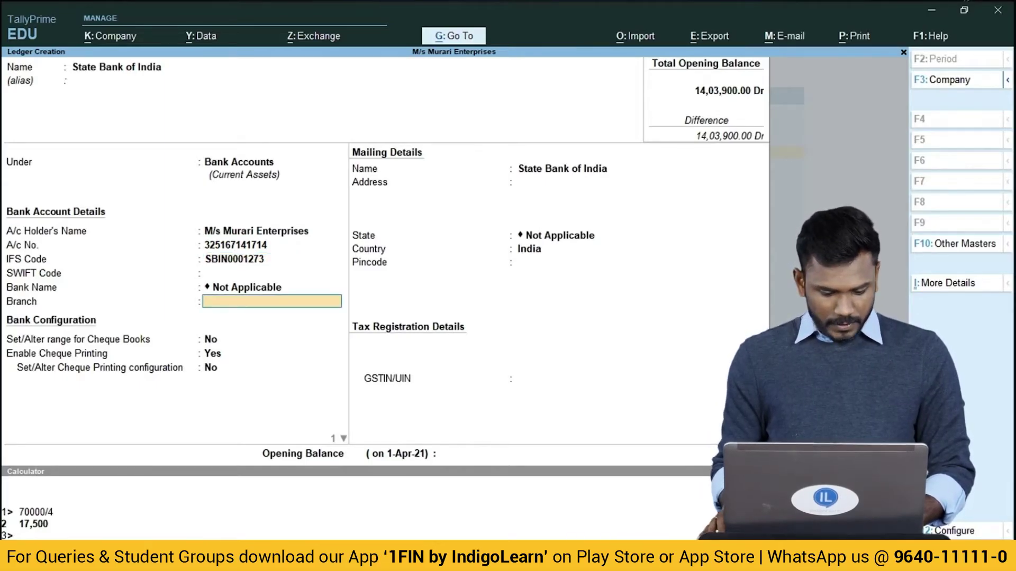
{"action": "key", "text": "Return"}
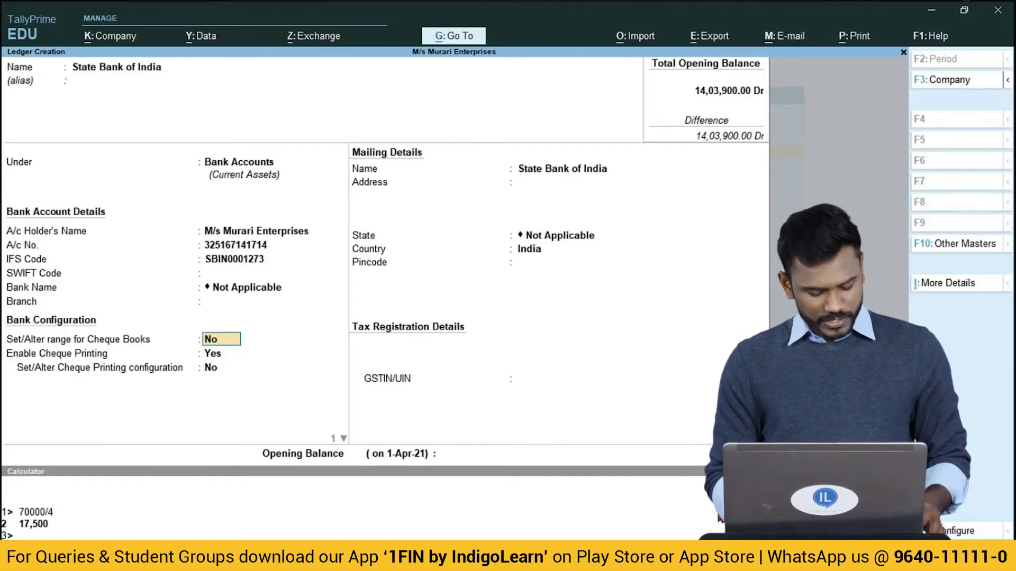
{"action": "key", "text": "ctrl"}
{"action": "key", "text": "ctrl+a"}
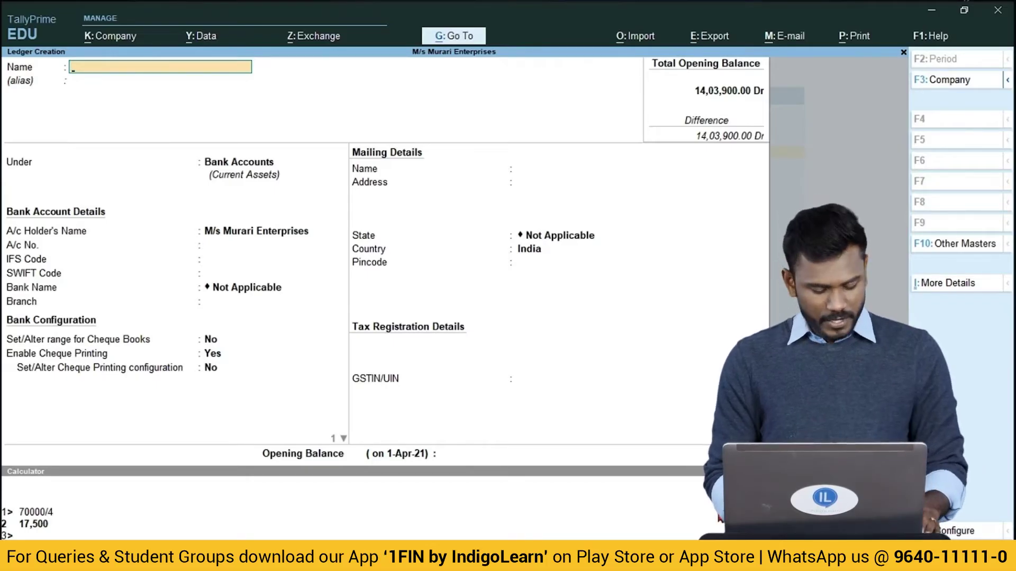
{"action": "key", "text": "Escape"}
{"action": "key", "text": "Escape"}
Start a Payment voucher with State Bank of India as the paying account.
{"action": "key", "text": "Down"}
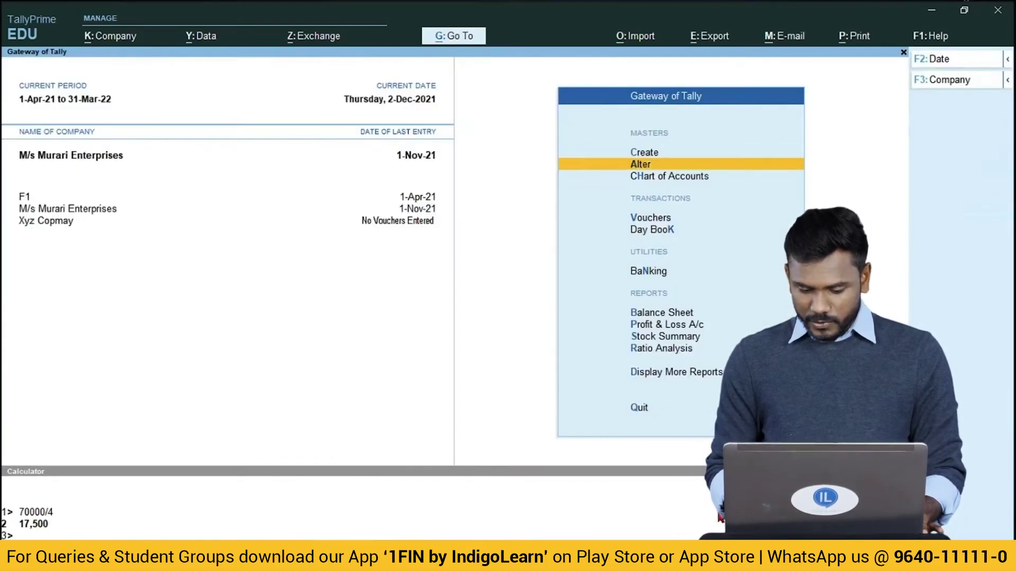
{"action": "key", "text": "Down"}
{"action": "key", "text": "Down"}
{"action": "key", "text": "Return"}
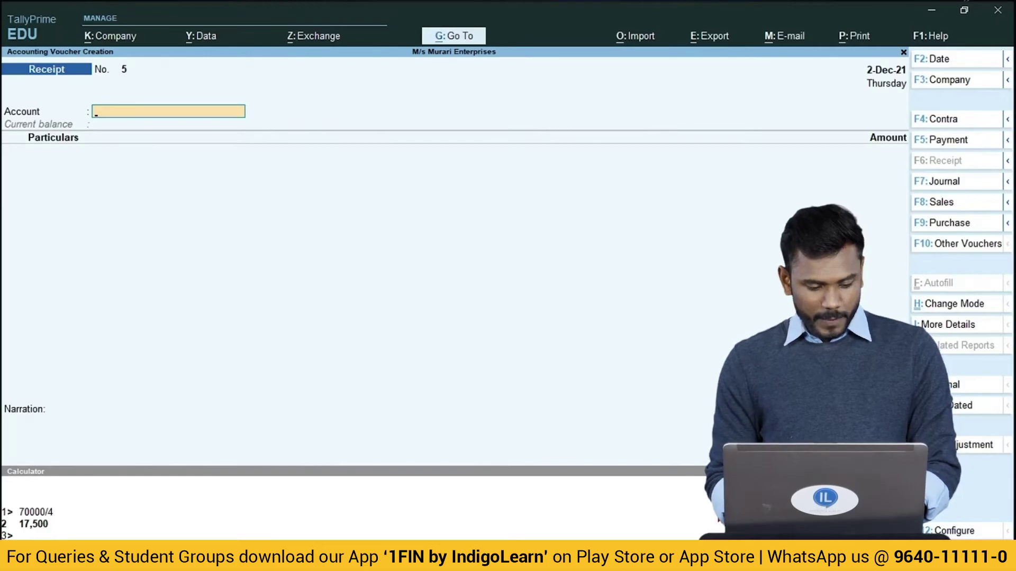
{"action": "key", "text": "F5"}
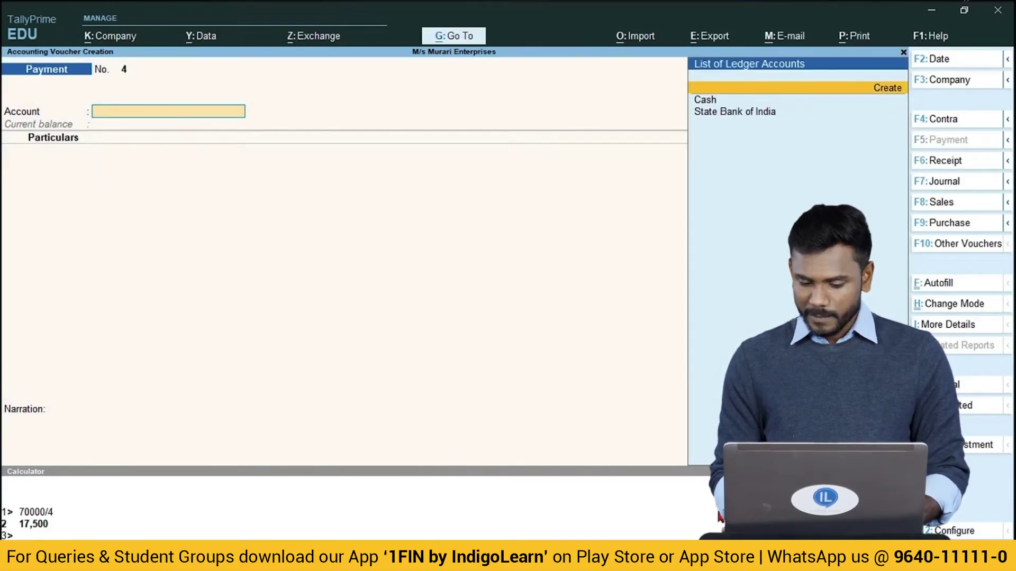
{"action": "key", "text": "Down"}
{"action": "key", "text": "Down"}
{"action": "key", "text": "Return"}
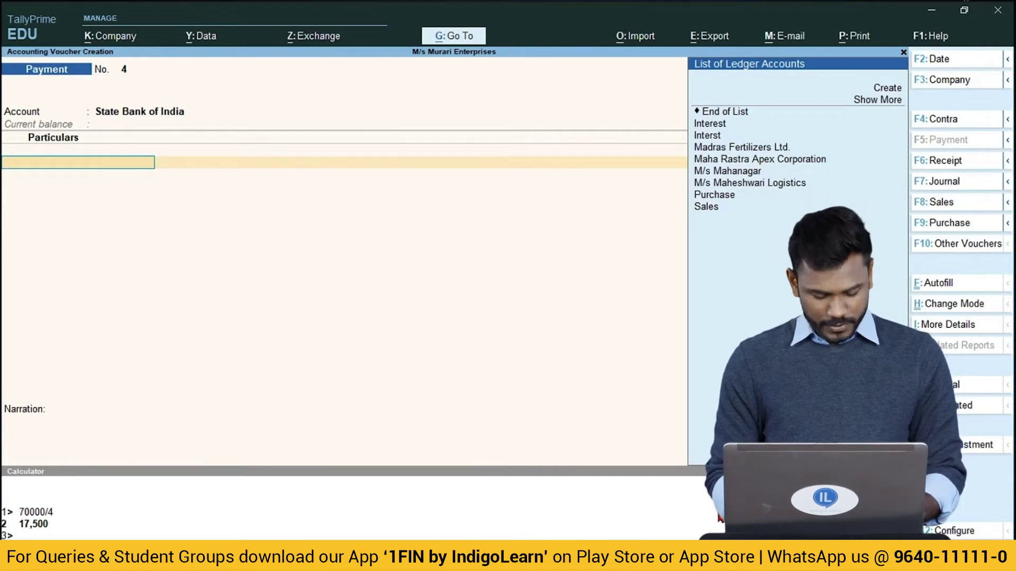
Create a Rent ledger under Indirect Expenses from within the voucher.
{"action": "key", "text": "alt+c"}
{"action": "type", "text": "Rent"}
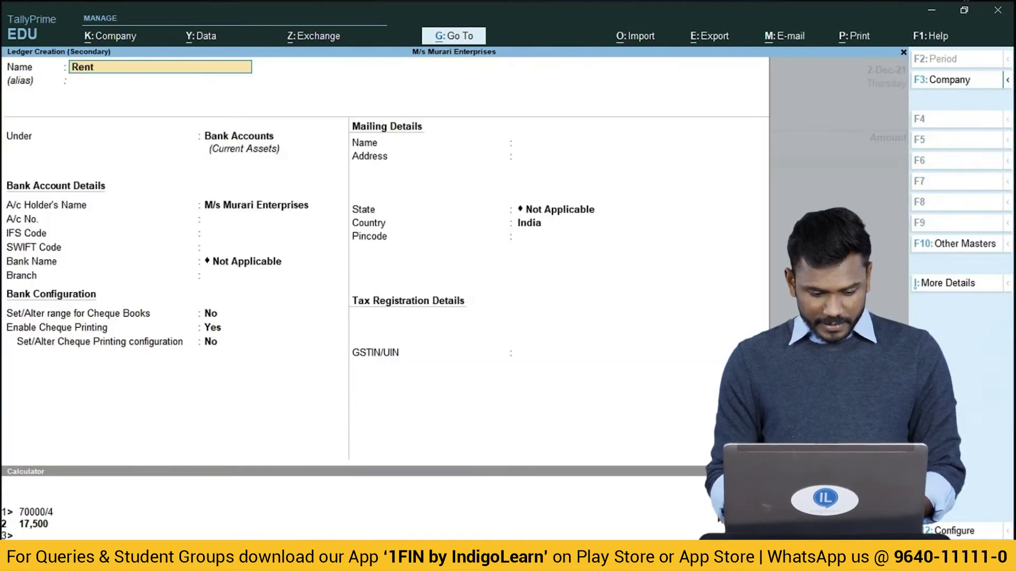
{"action": "key", "text": "Return"}
{"action": "type", "text": "ind"}
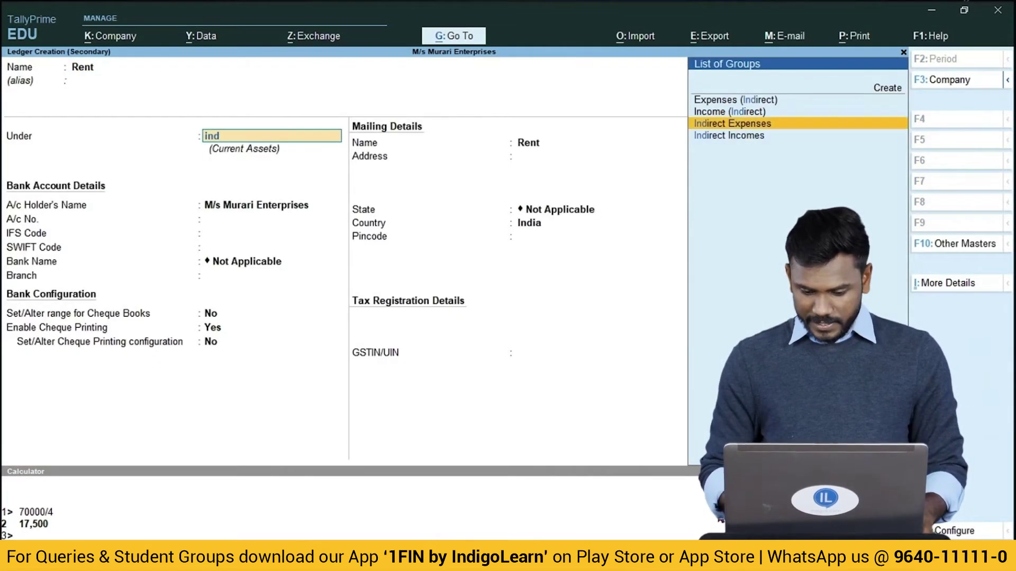
{"action": "key", "text": "Return"}
{"action": "key", "text": "ctrl+a"}
{"action": "key", "text": "Return"}
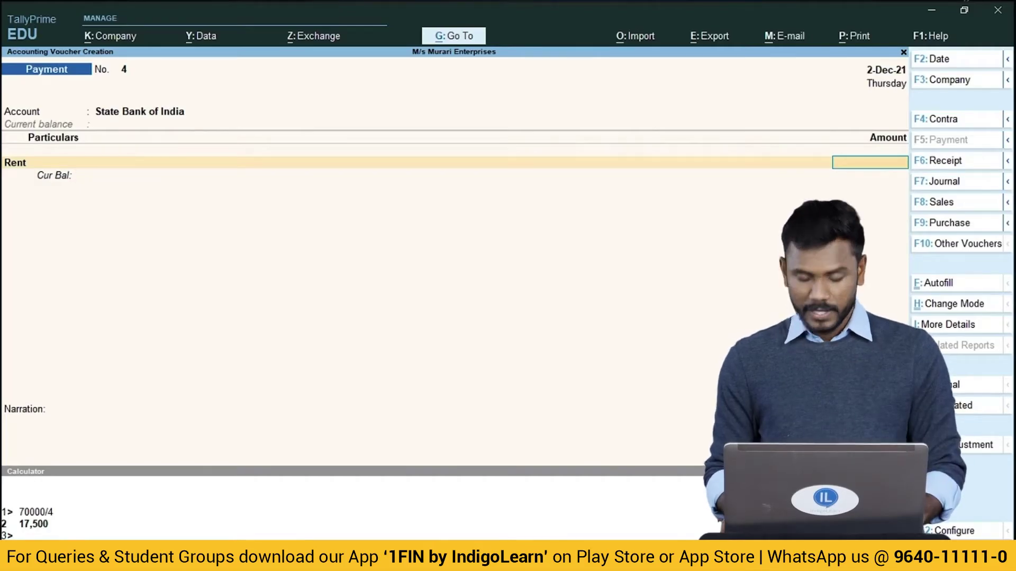
Pay Rent 50,000 by cheque 100101 and save Payment No. 4.
{"action": "type", "text": "50000"}
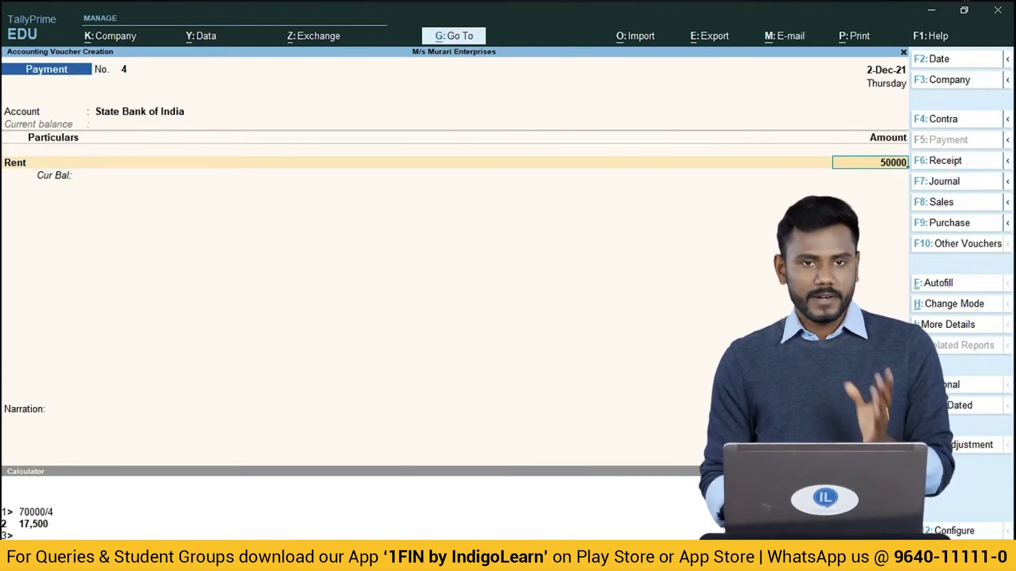
{"action": "key", "text": "Return"}
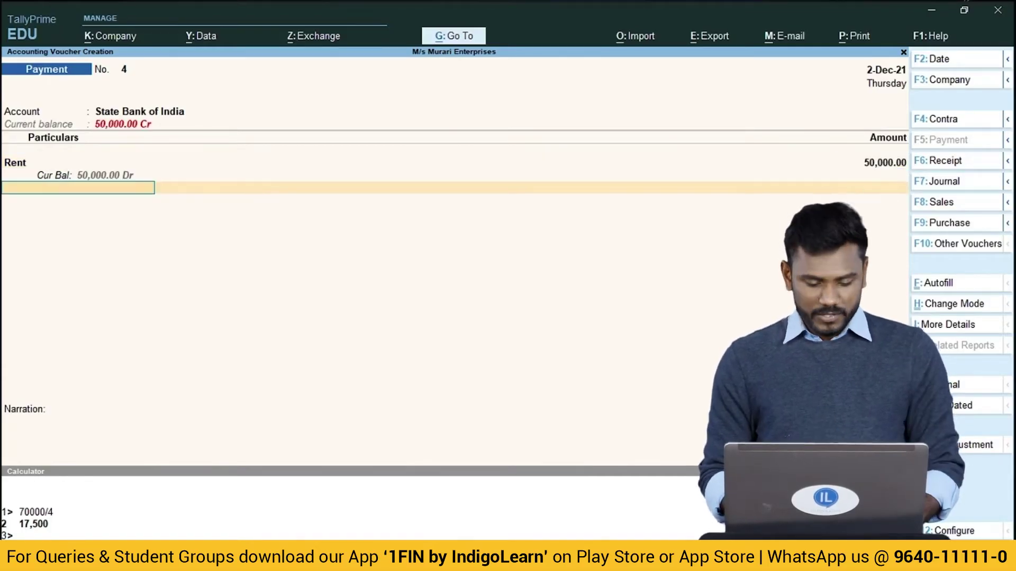
{"action": "key", "text": "Return"}
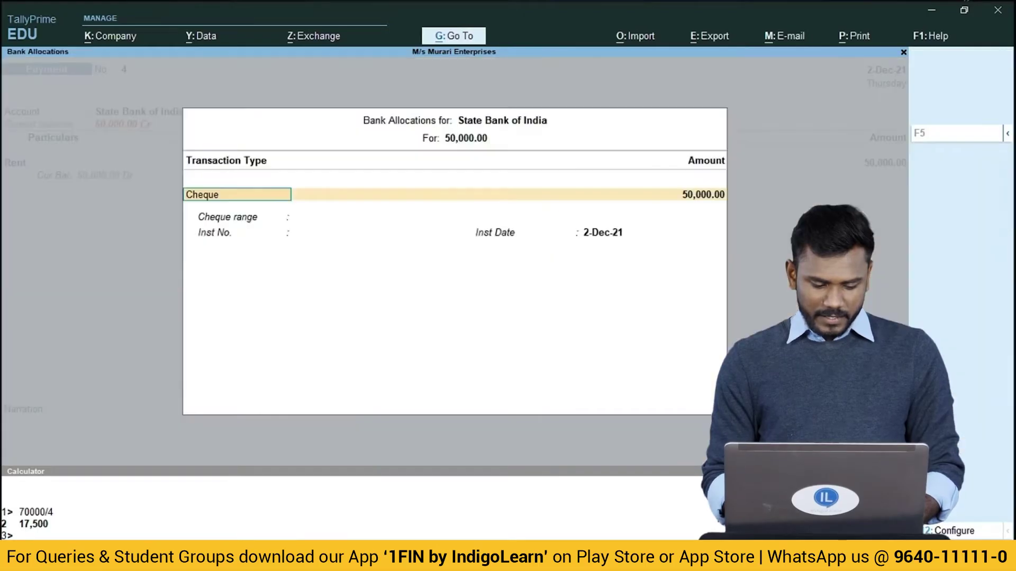
{"action": "key", "text": "Return"}
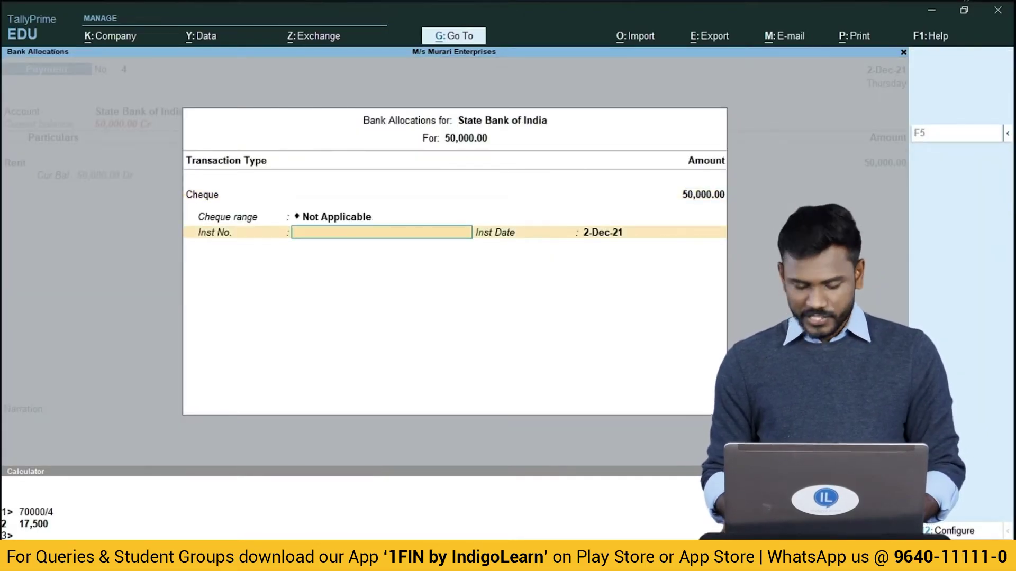
{"action": "type", "text": "100101"}
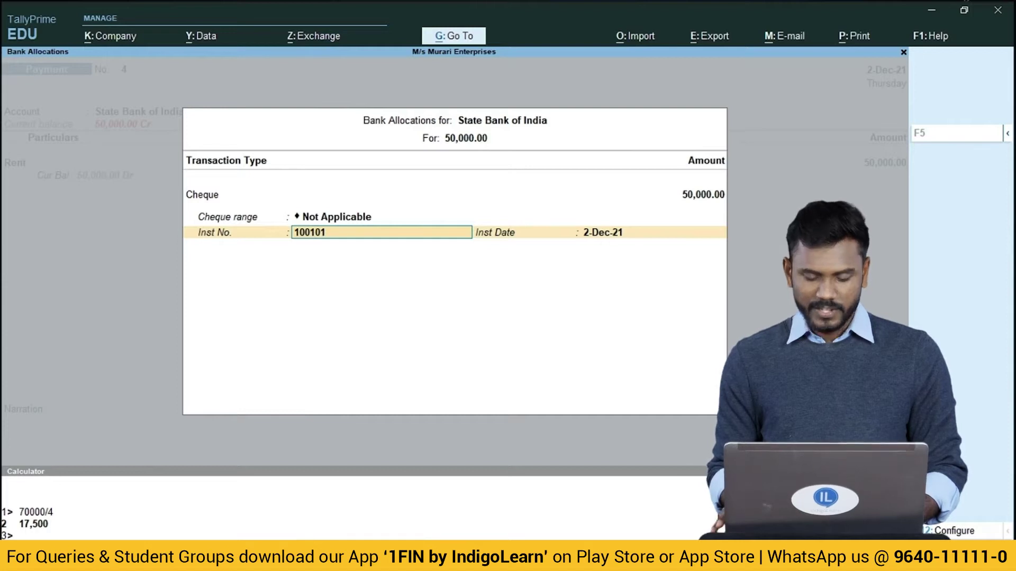
{"action": "key", "text": "Return"}
{"action": "key", "text": "Return"}
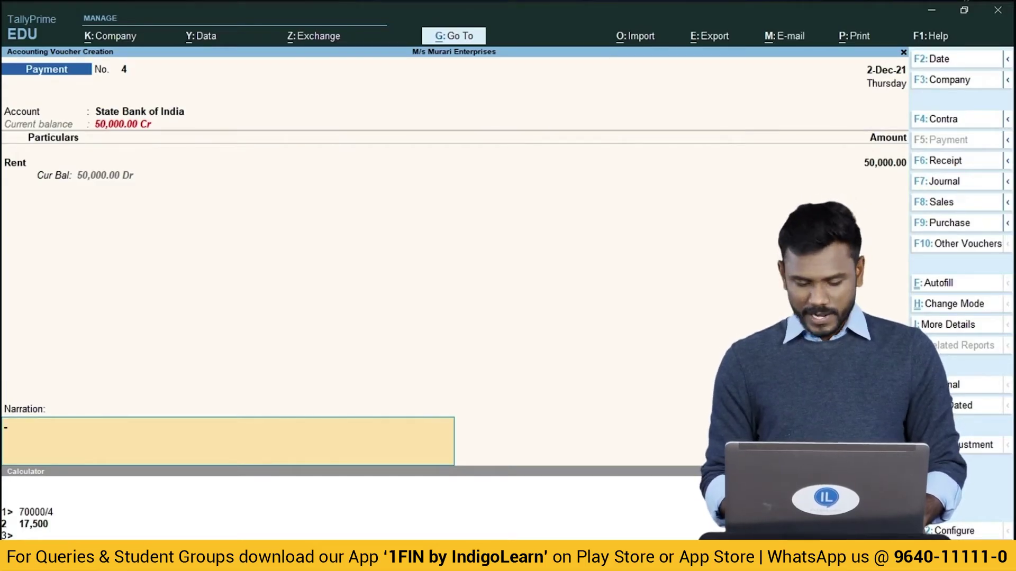
{"action": "key", "text": "Return"}
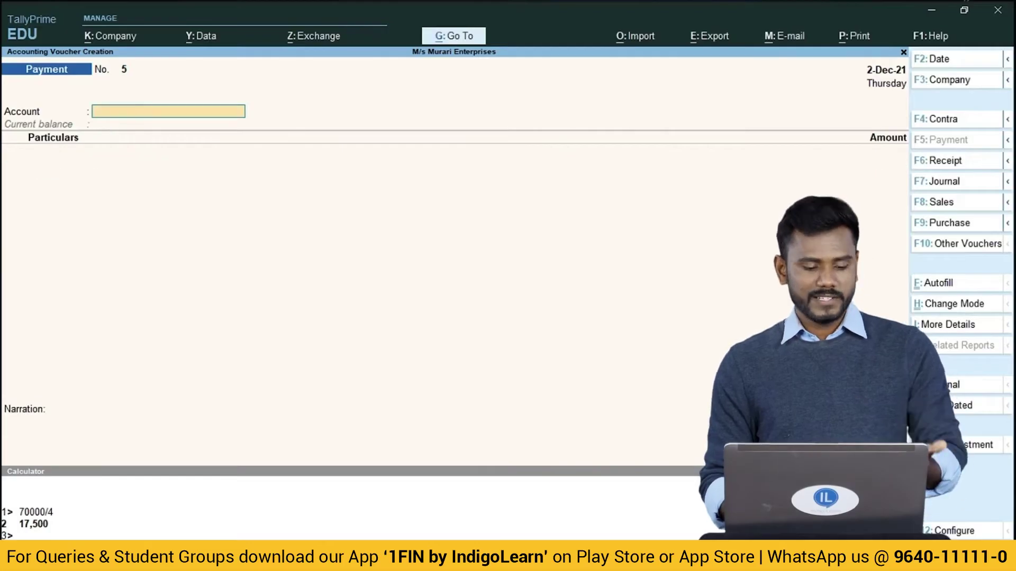
Pay from State Bank of India to a new Salaries ledger under Indirect Expenses.
{"action": "type", "text": "Sta"}
{"action": "key", "text": "Return"}
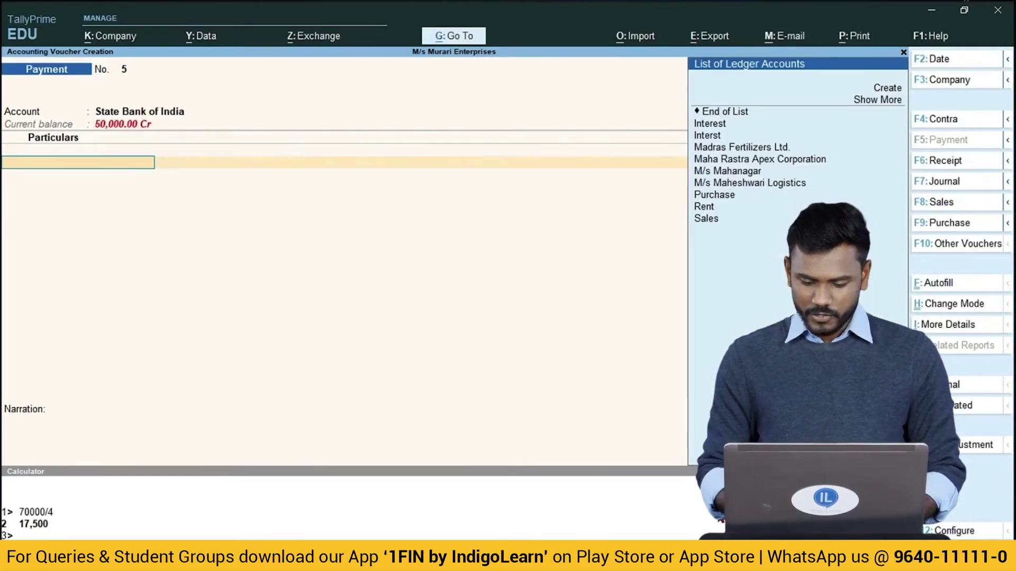
{"action": "key", "text": "alt+c"}
{"action": "type", "text": "Sala"}
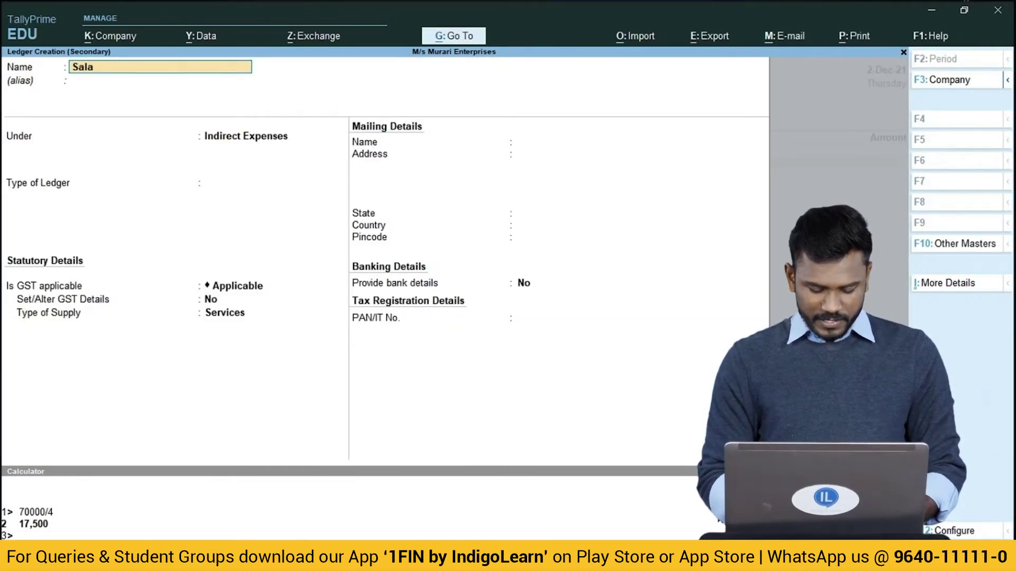
{"action": "type", "text": "ries"}
{"action": "key", "text": "Return"}
{"action": "type", "text": "Ind"}
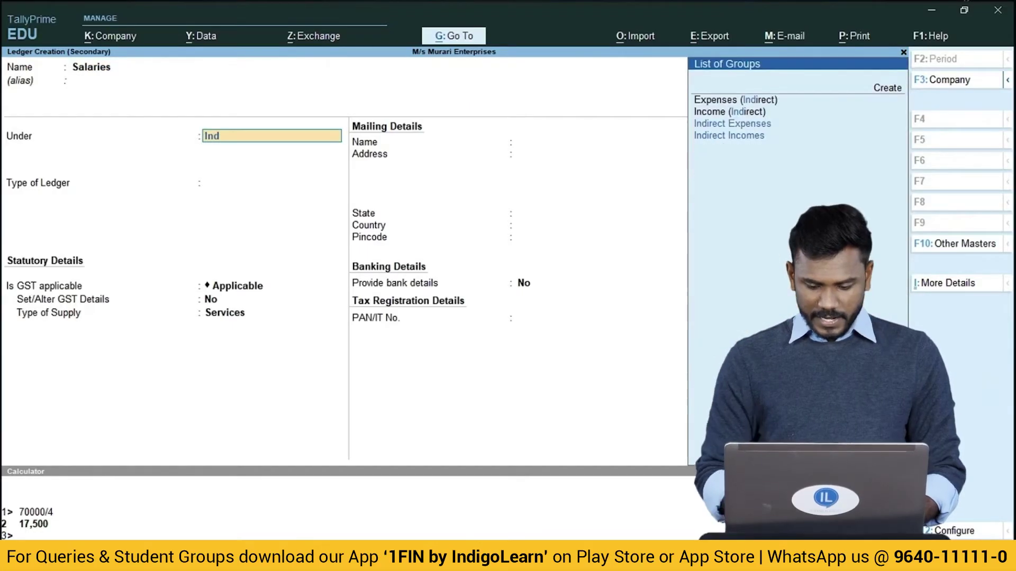
{"action": "key", "text": "Return"}
{"action": "key", "text": "ctrl+a"}
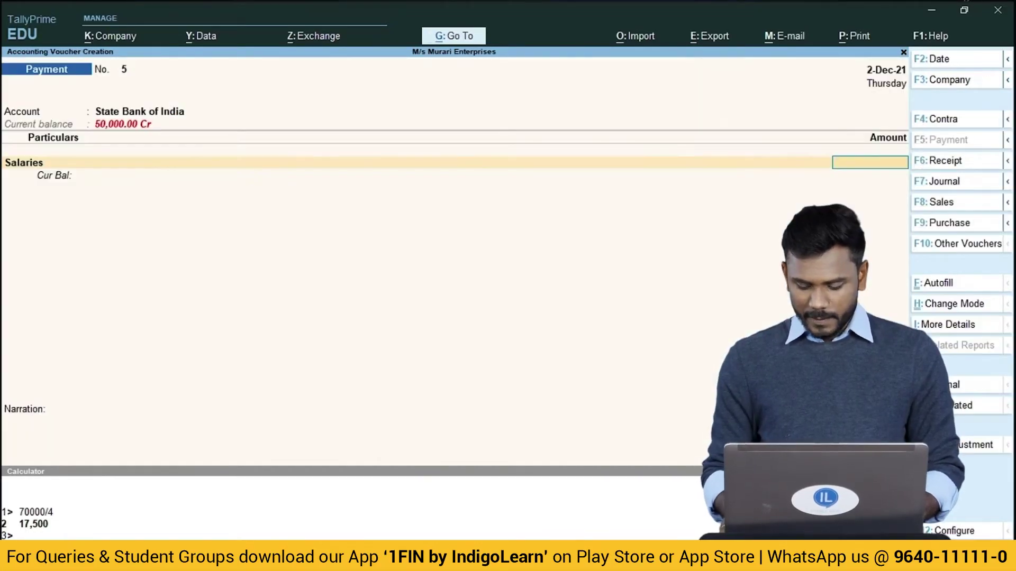
Enter 70,000 with cheque 100102 and save Payment No. 5.
{"action": "type", "text": "70000"}
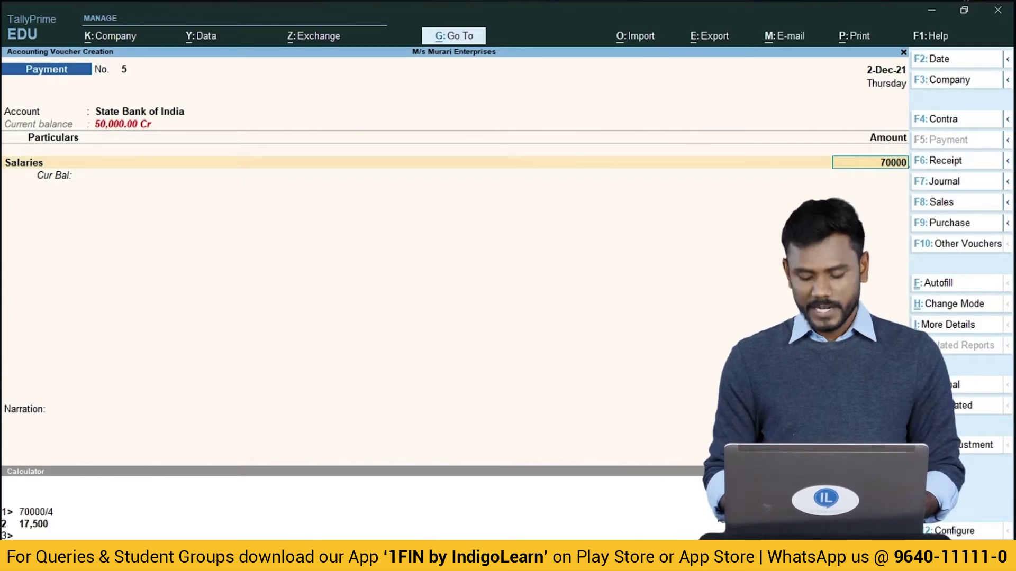
{"action": "key", "text": "Return"}
{"action": "key", "text": "Return"}
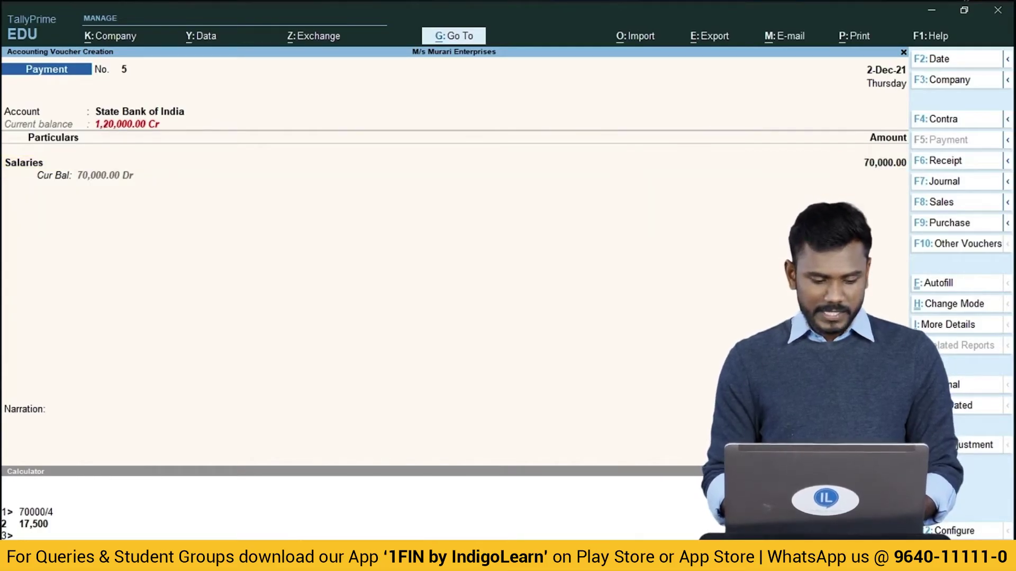
{"action": "key", "text": "Return"}
{"action": "type", "text": "1"}
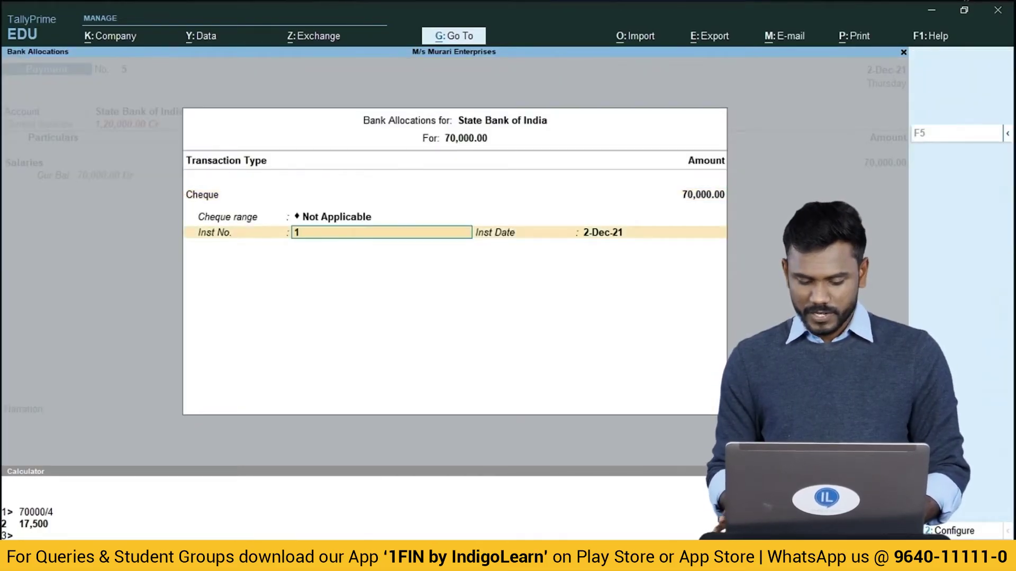
{"action": "type", "text": "00102"}
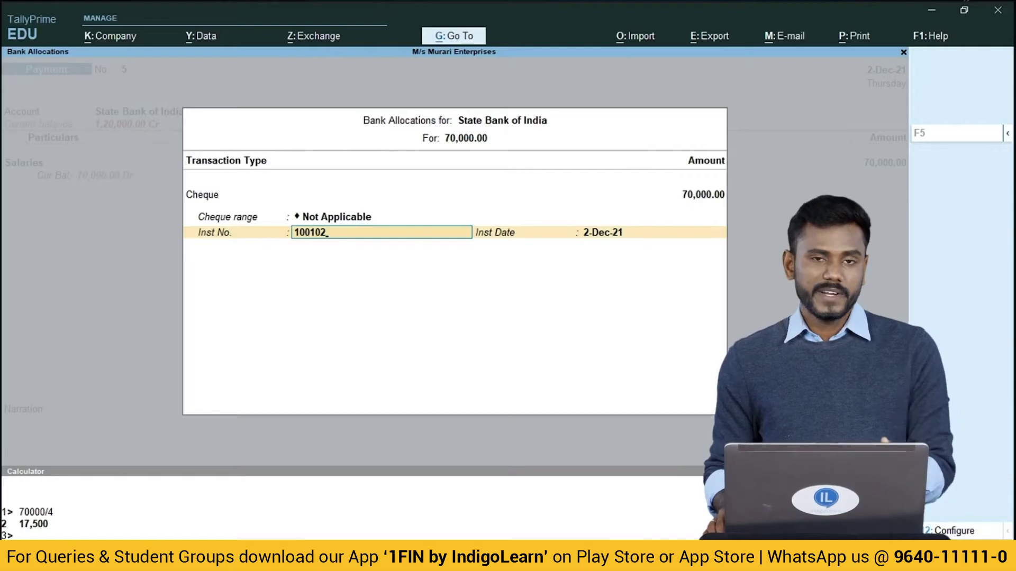
{"action": "key", "text": "Return"}
{"action": "key", "text": "Return"}
{"action": "key", "text": "Return"}
{"action": "key", "text": "Return"}
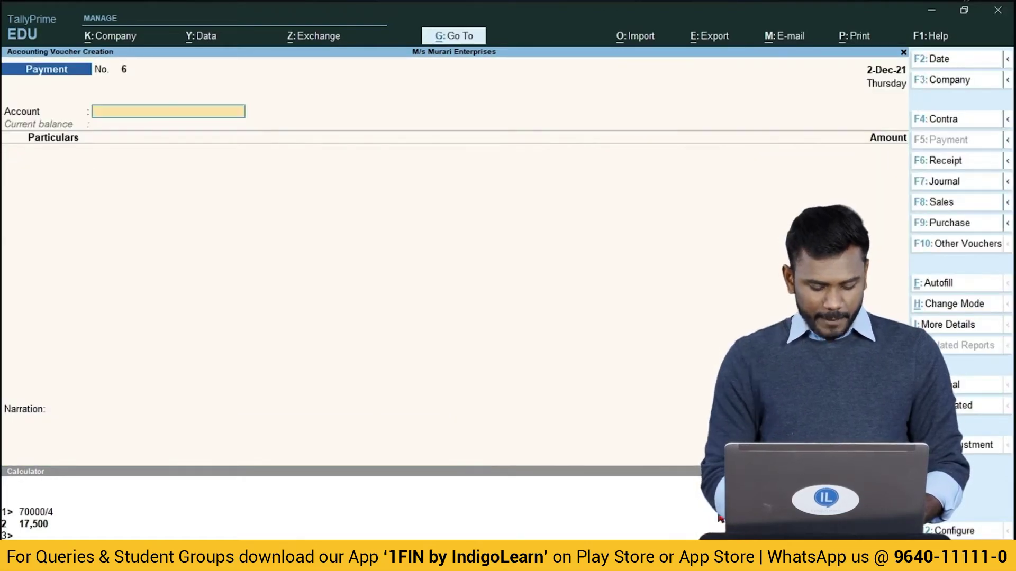
Pay from State Bank of India to a newly created Ele Billl ledger.
{"action": "type", "text": "Sta"}
{"action": "key", "text": "Return"}
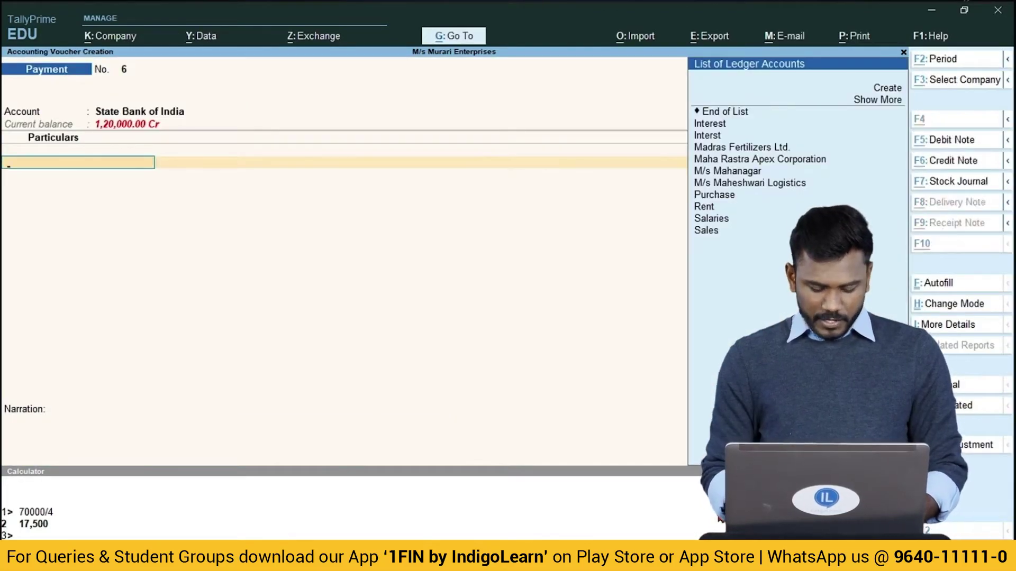
{"action": "key", "text": "alt+c"}
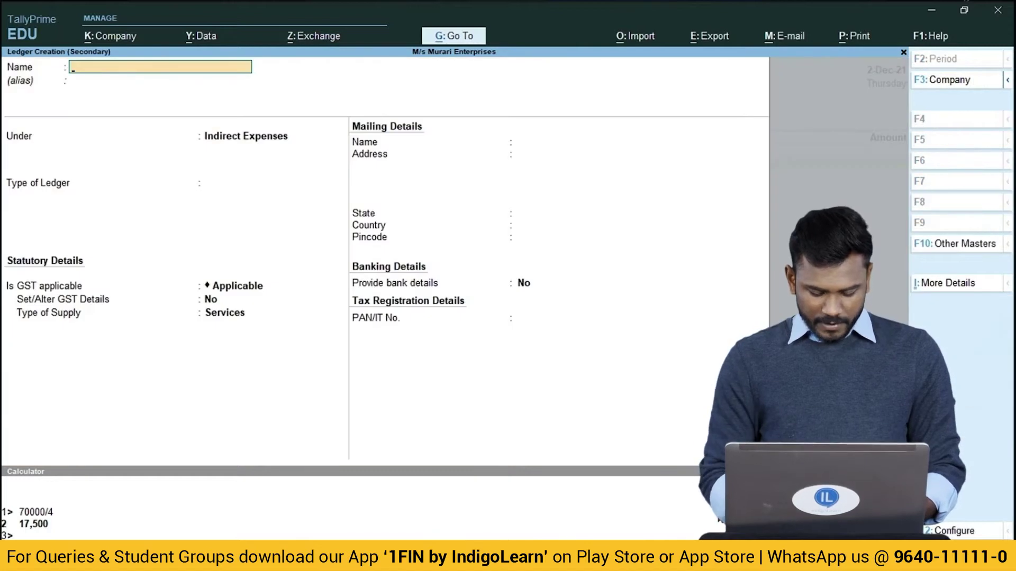
{"action": "type", "text": "Ele Billl"}
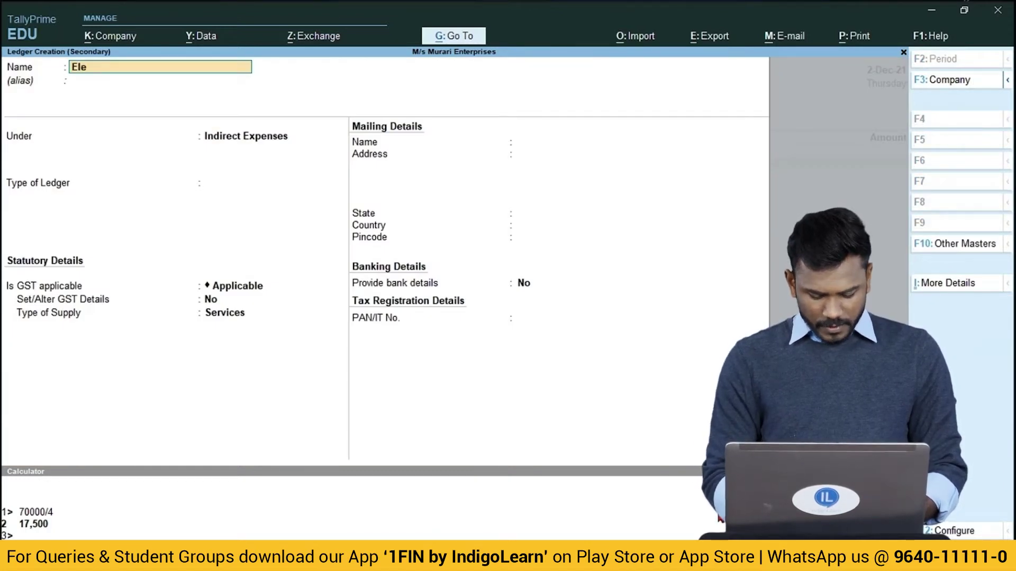
{"action": "key", "text": "Return"}
{"action": "key", "text": "Return"}
{"action": "key", "text": "Return"}
{"action": "key", "text": "Return"}
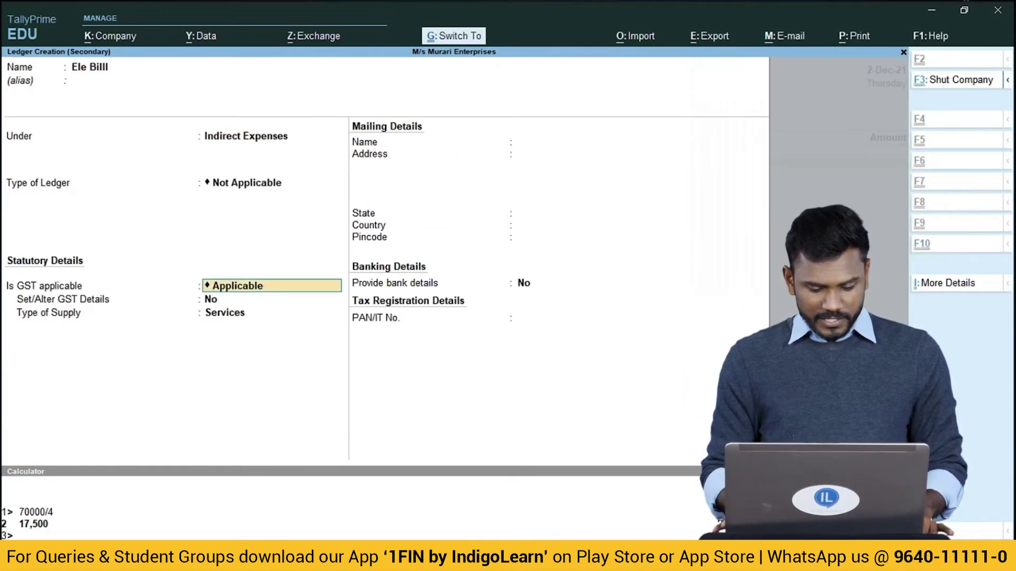
{"action": "key", "text": "ctrl+a"}
{"action": "key", "text": "Return"}
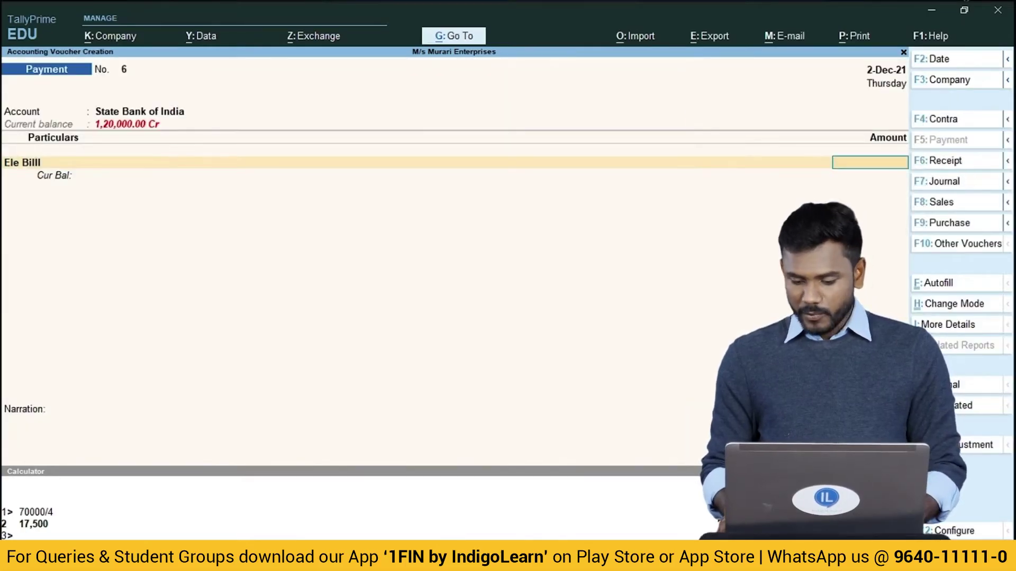
Enter 500 with cheque number 100101 and accept the cheque date.
{"action": "type", "text": "500"}
{"action": "key", "text": "Return"}
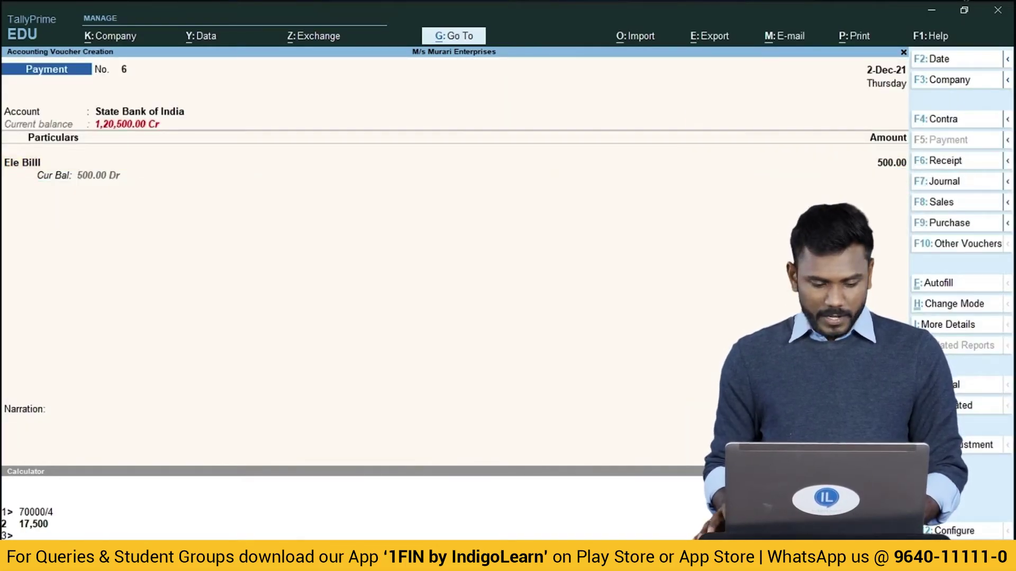
{"action": "key", "text": "Return"}
{"action": "key", "text": "Return"}
{"action": "key", "text": "Return"}
{"action": "type", "text": "1"}
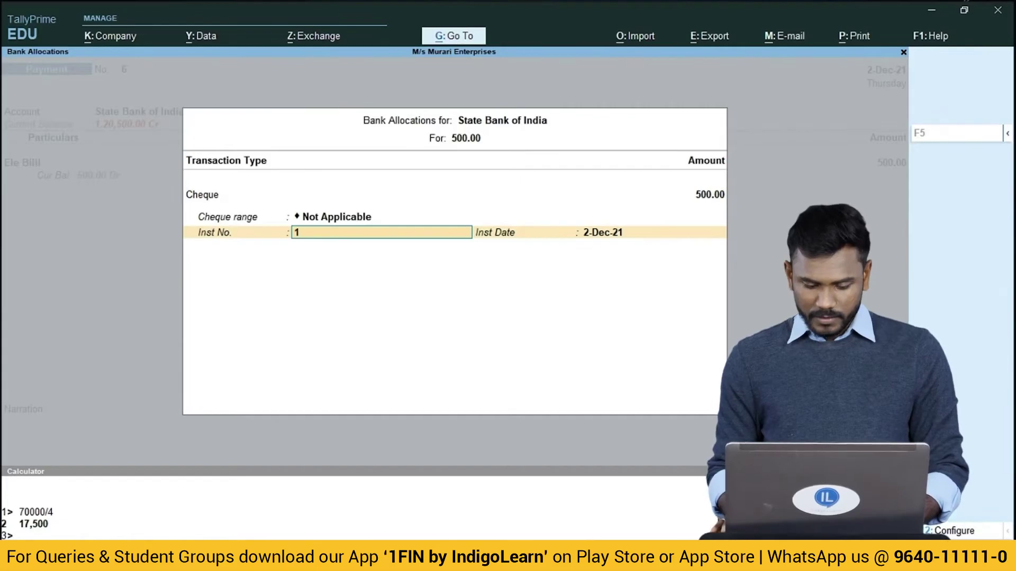
{"action": "type", "text": "00101"}
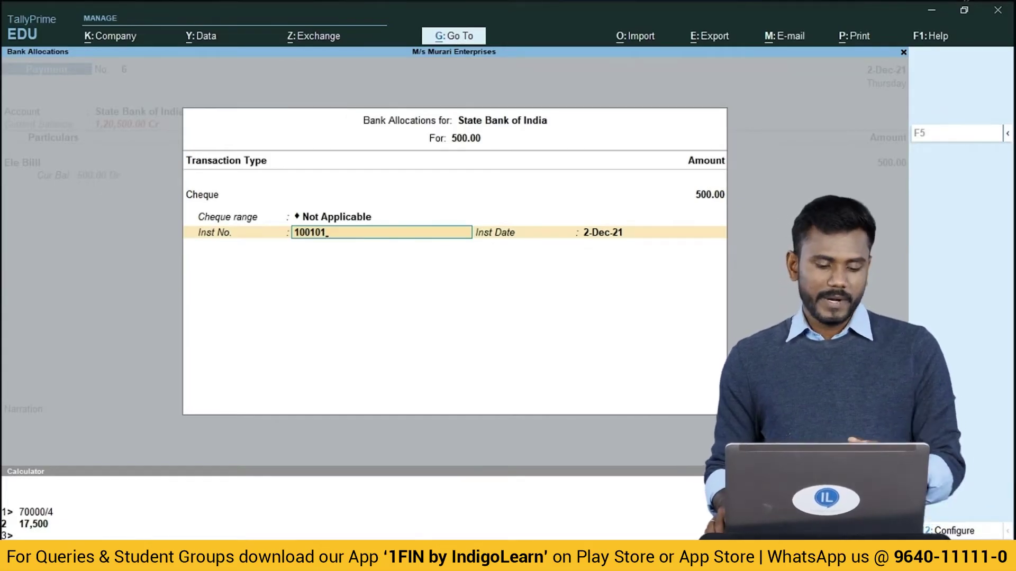
{"action": "key", "text": "Return"}
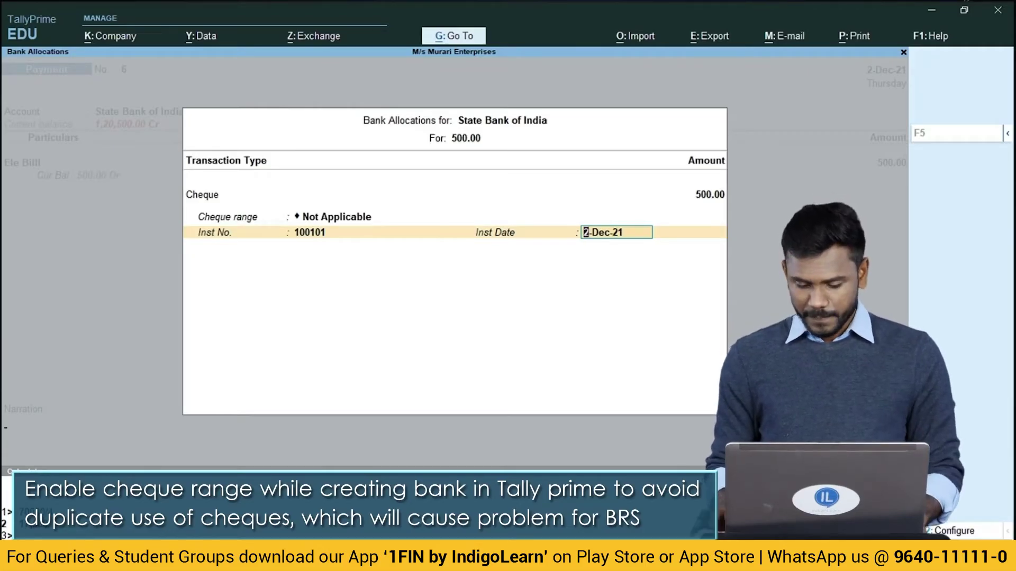
{"action": "key", "text": "Return"}
Save the Ele Billl payment and go to the Banking menu.
{"action": "key", "text": "ctrl+a"}
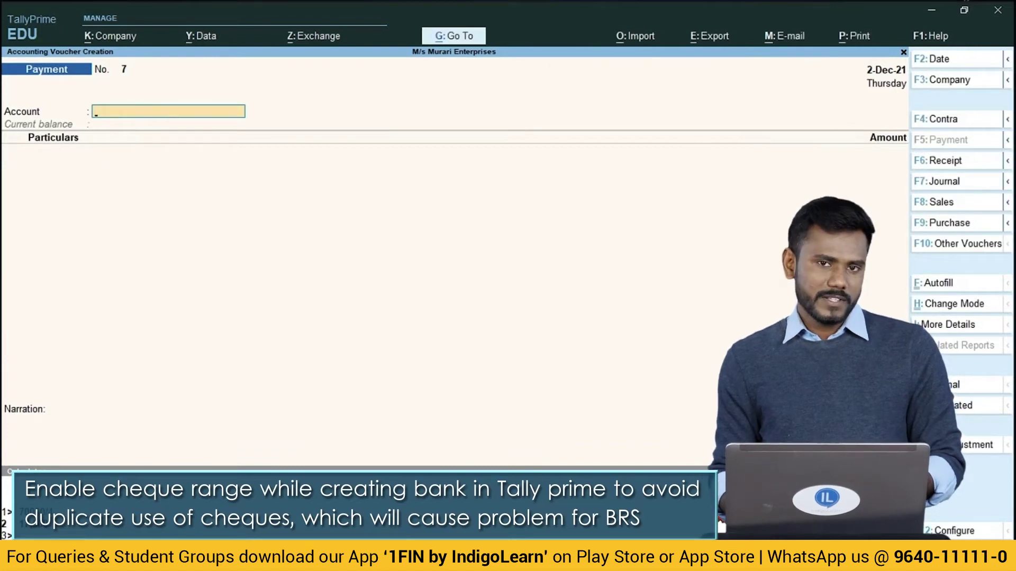
{"action": "key", "text": "Escape"}
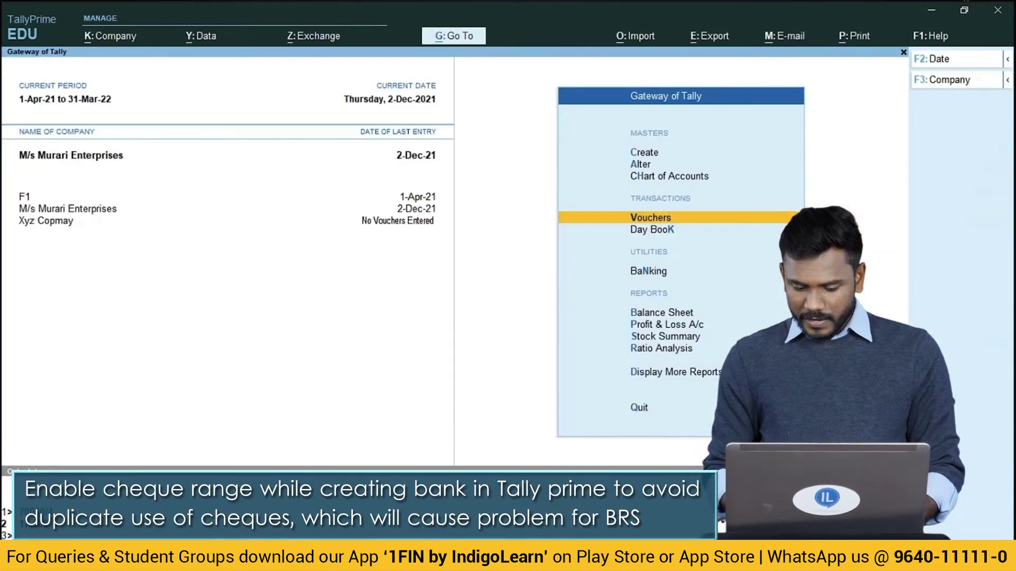
{"action": "key", "text": "Down"}
{"action": "key", "text": "Down"}
{"action": "key", "text": "Down"}
{"action": "key", "text": "Up"}
{"action": "key", "text": "Return"}
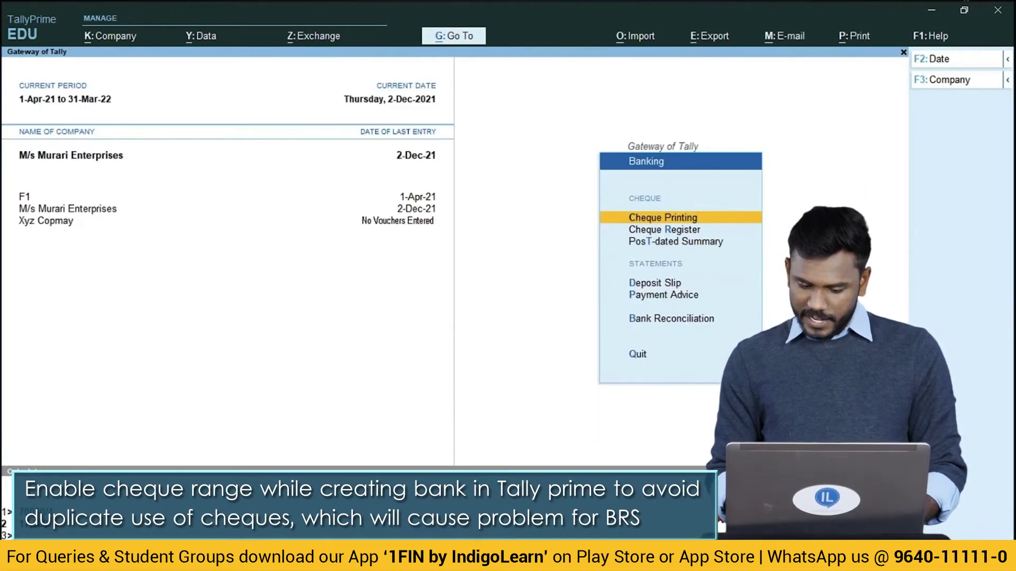
Review State Bank of India's bank reconciliation listing cheque 100101 twice, then return to Banking.
{"action": "key", "text": "Down"}
{"action": "key", "text": "Down"}
{"action": "key", "text": "Down"}
{"action": "key", "text": "Down"}
{"action": "key", "text": "Down"}
{"action": "key", "text": "Return"}
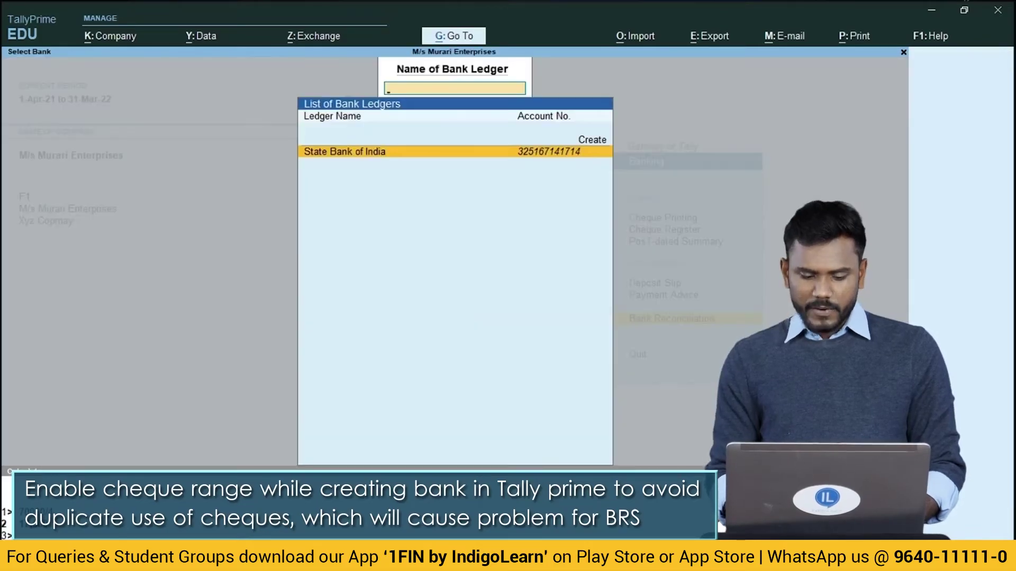
{"action": "key", "text": "Return"}
{"action": "key", "text": "Down"}
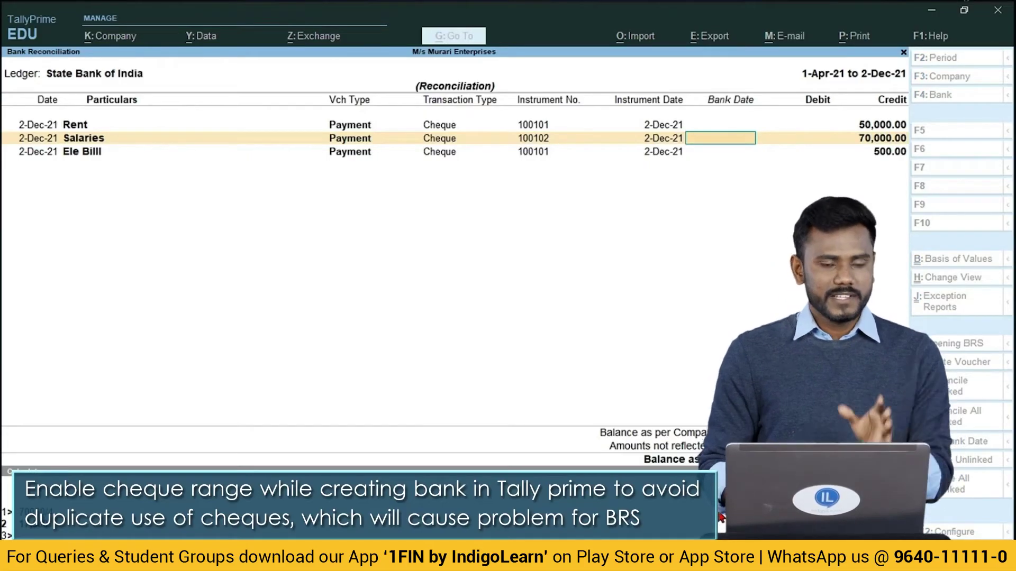
{"action": "key", "text": "Escape"}
{"action": "key", "text": "Escape"}
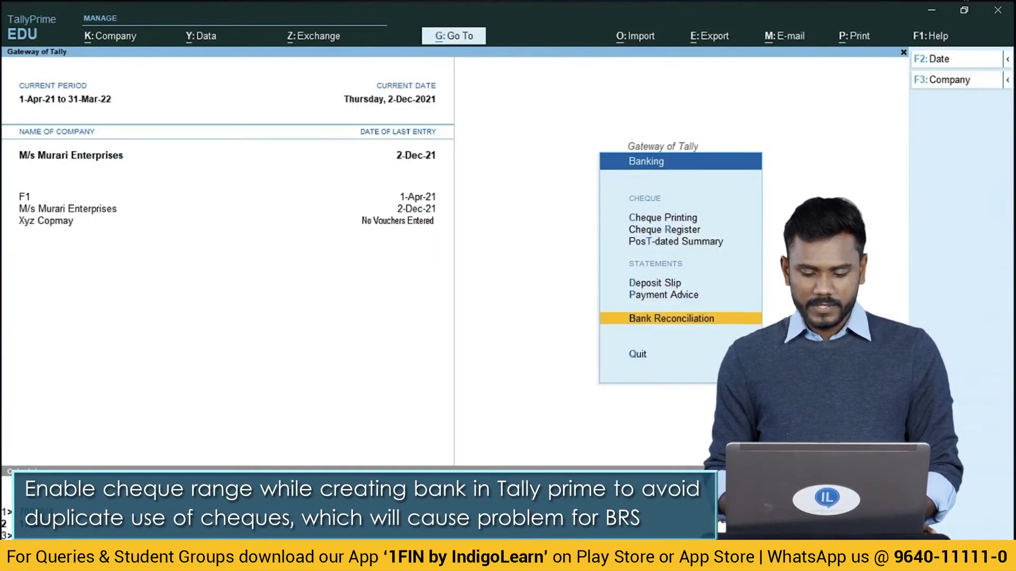
{"action": "key", "text": "Escape"}
Start a new ledger named Axis Bank.
{"action": "key", "text": "Up"}
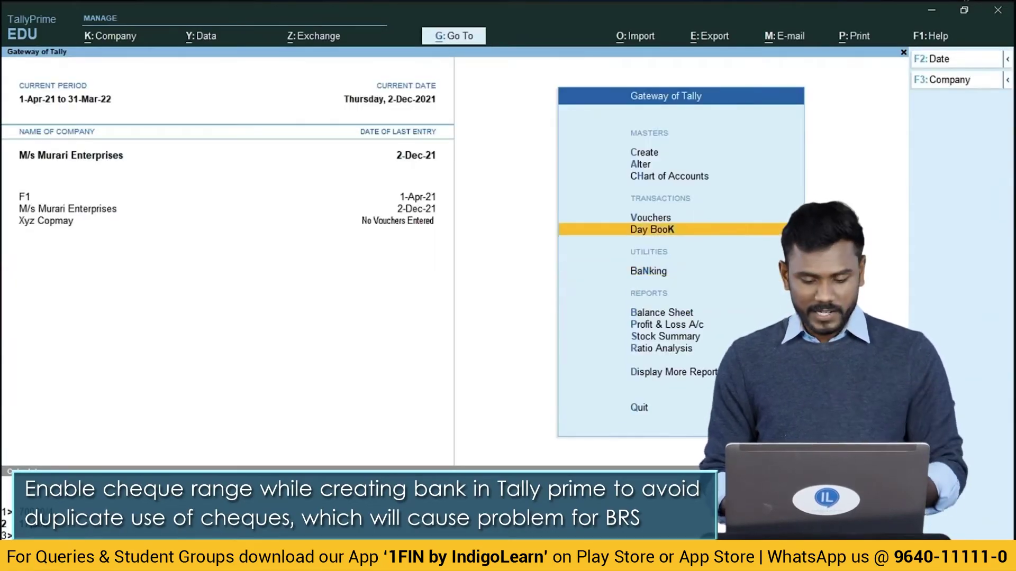
{"action": "key", "text": "Up"}
{"action": "key", "text": "Up"}
{"action": "key", "text": "Up"}
{"action": "key", "text": "Up"}
{"action": "key", "text": "Return"}
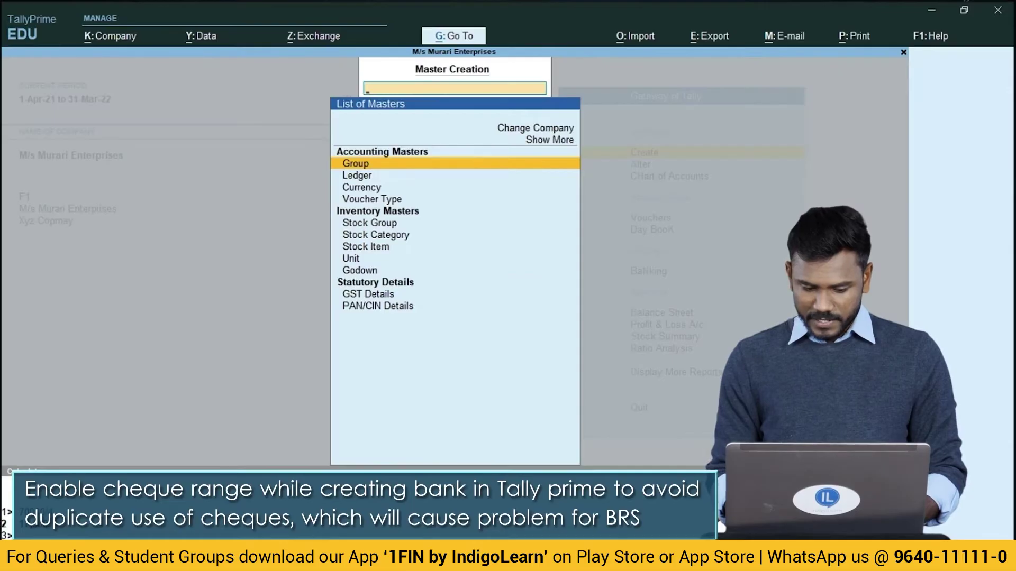
{"action": "key", "text": "Down"}
{"action": "key", "text": "Return"}
{"action": "type", "text": "Ax"}
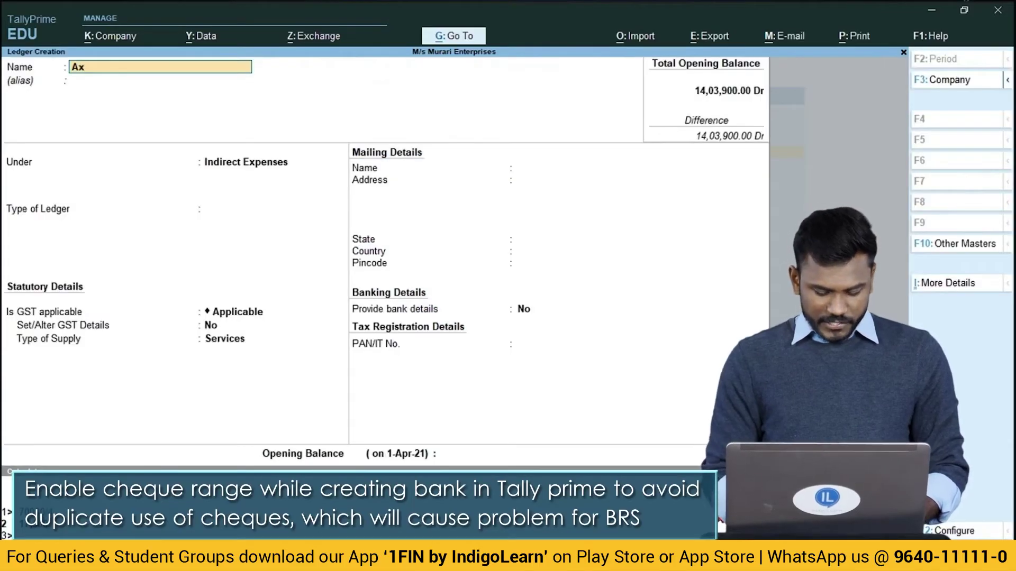
{"action": "type", "text": "is Bank"}
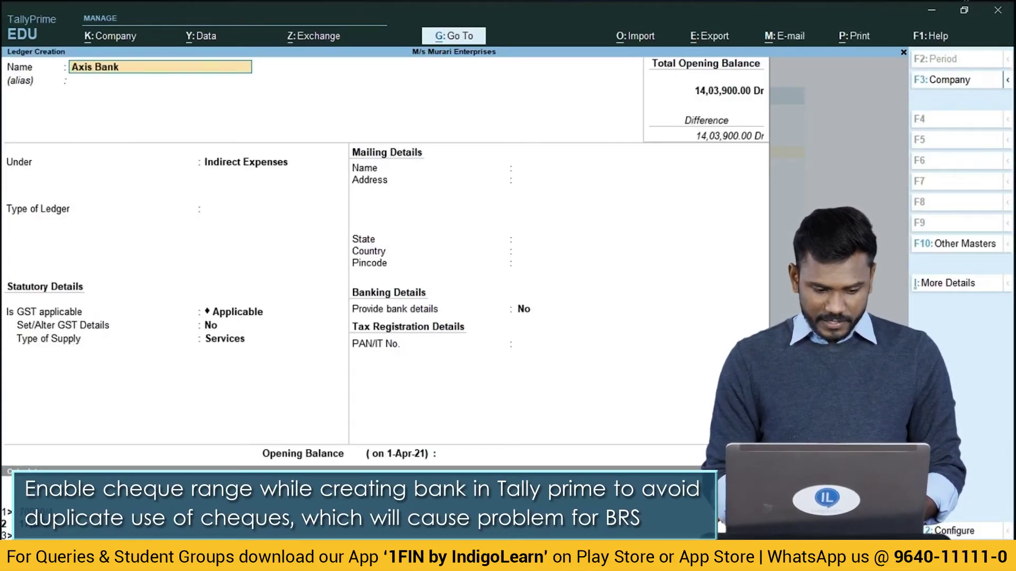
{"action": "key", "text": "Return"}
Place Axis Bank under Bank Accounts, enter its account number, and enable cheque-book ranges.
{"action": "type", "text": "Ba"}
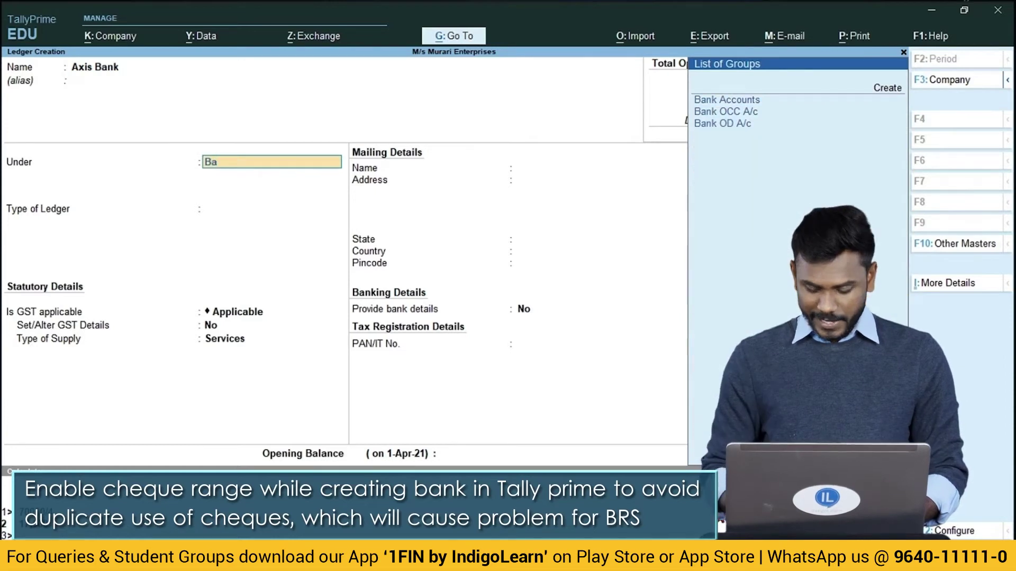
{"action": "key", "text": "Return"}
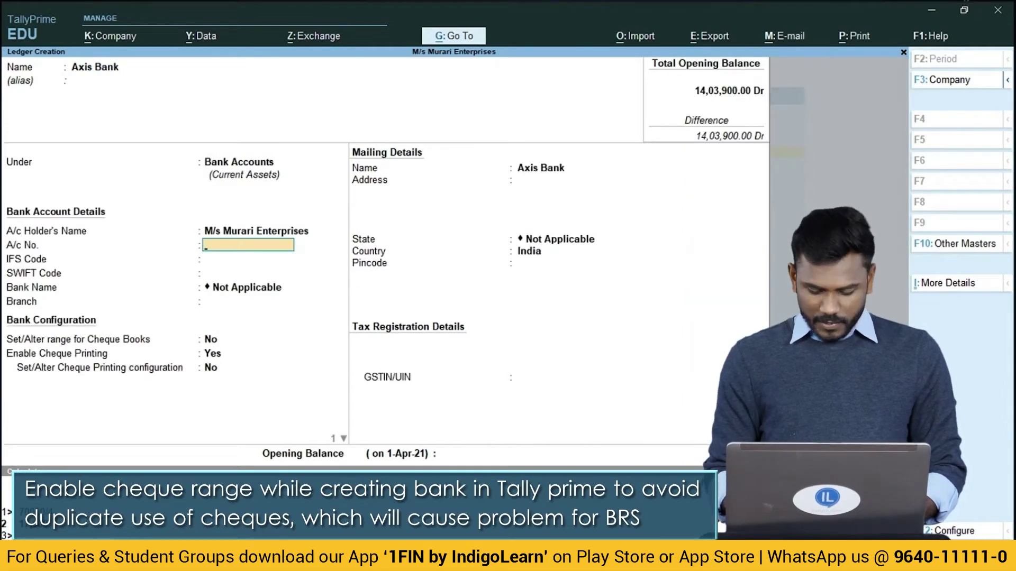
{"action": "type", "text": "xxxxxxxxxxxx"}
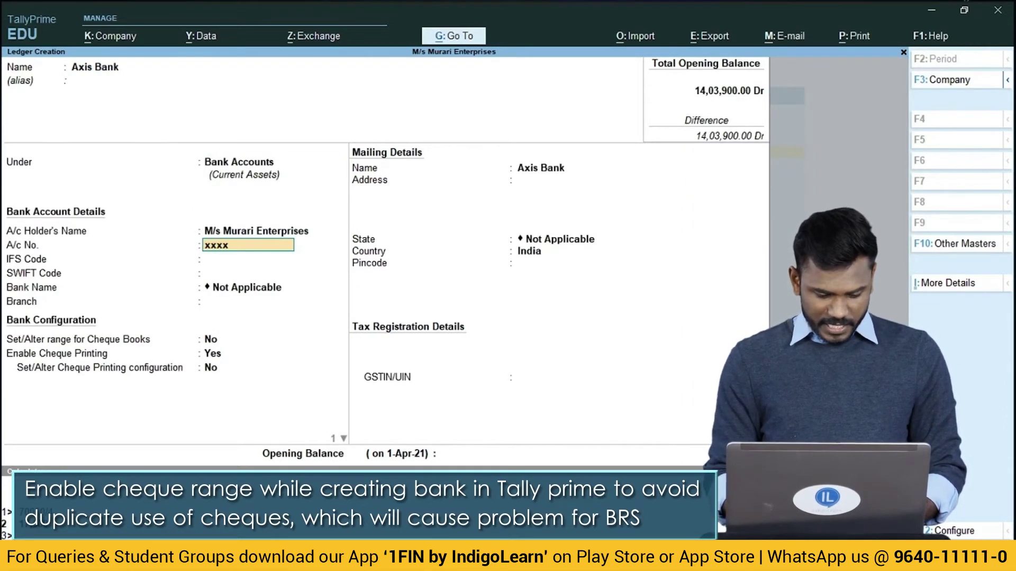
{"action": "key", "text": "Return"}
{"action": "key", "text": "Return"}
{"action": "key", "text": "Return"}
{"action": "key", "text": "Return"}
{"action": "key", "text": "Return"}
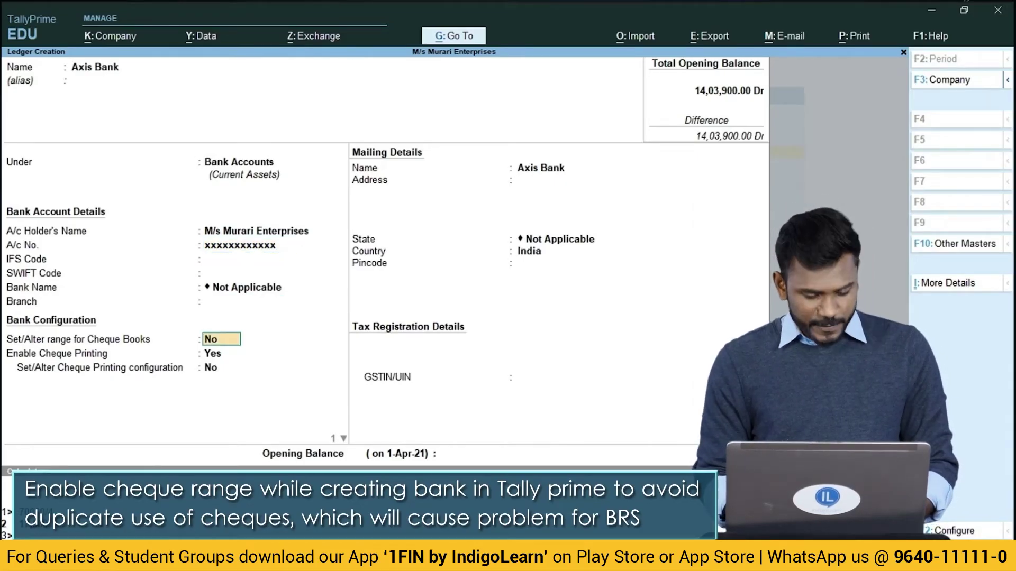
{"action": "type", "text": "yes"}
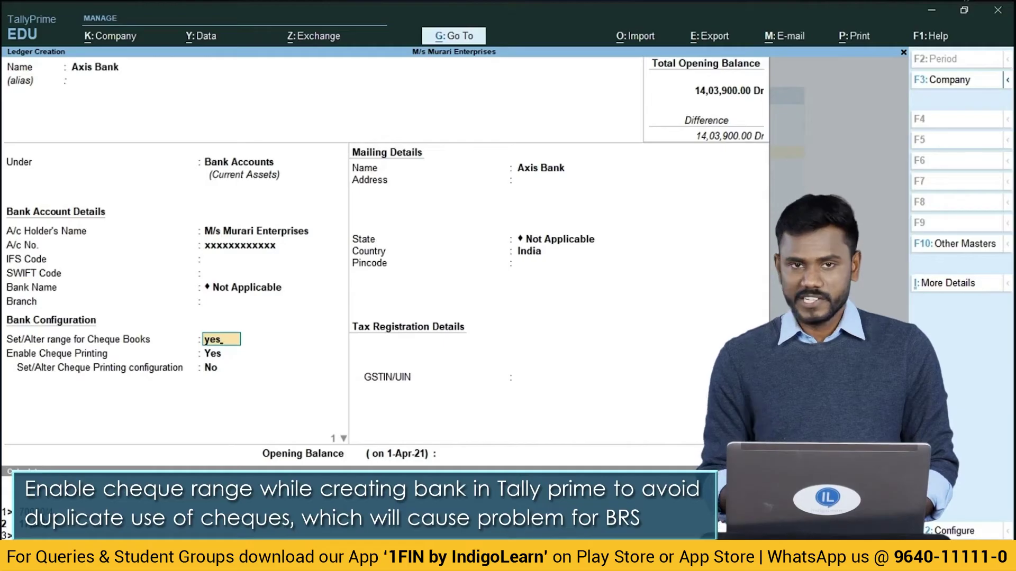
Define the Axis Bank cheque range 600601 to 600625 (25 cheques).
{"action": "key", "text": "Return"}
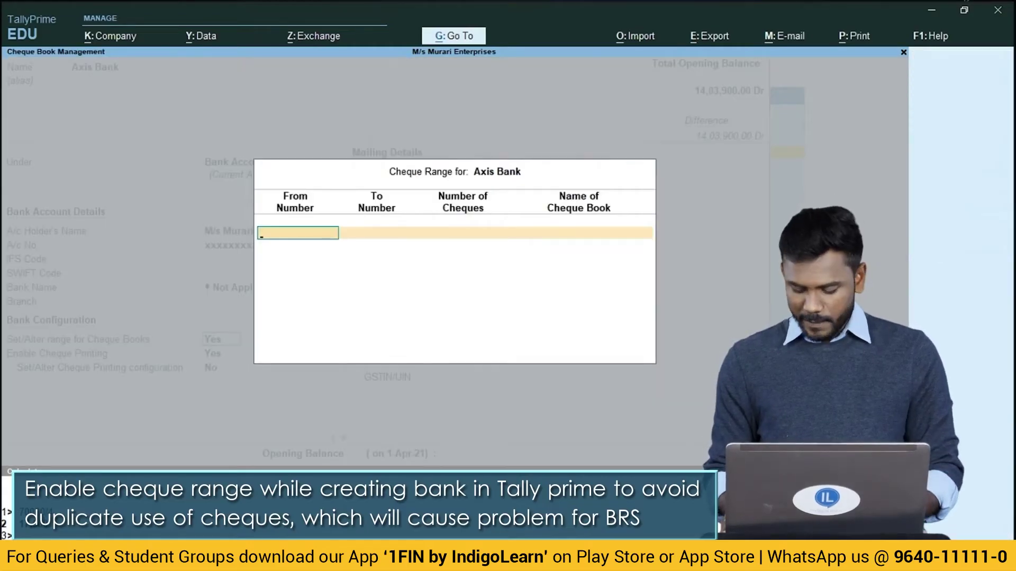
{"action": "type", "text": "600601"}
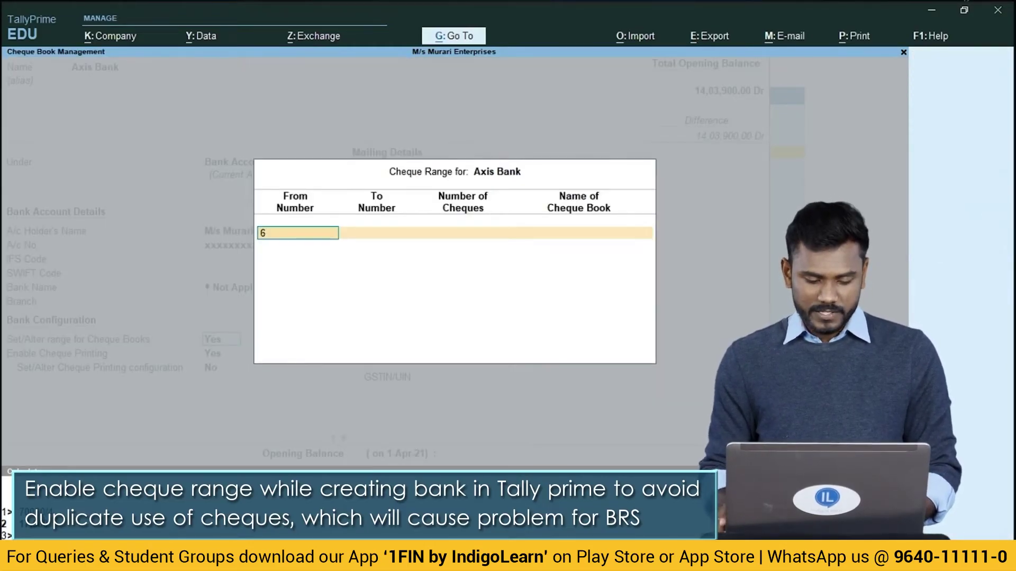
{"action": "key", "text": "Return"}
{"action": "type", "text": "600662"}
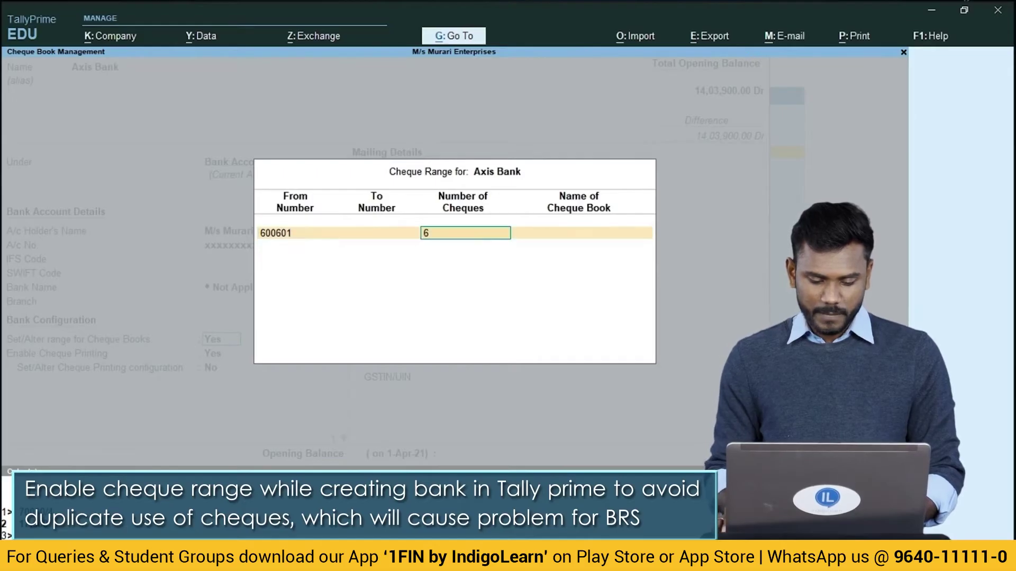
{"action": "key", "text": "BackSpace"}
{"action": "key", "text": "BackSpace"}
{"action": "key", "text": "BackSpace"}
{"action": "key", "text": "BackSpace"}
{"action": "key", "text": "BackSpace"}
{"action": "key", "text": "BackSpace"}
{"action": "key", "text": "BackSpace"}
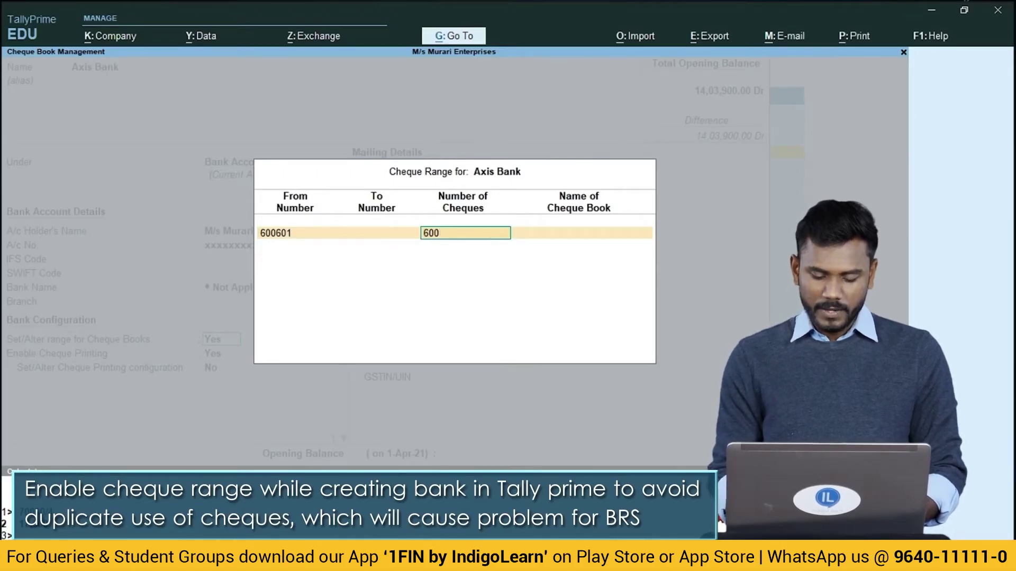
{"action": "type", "text": "600"}
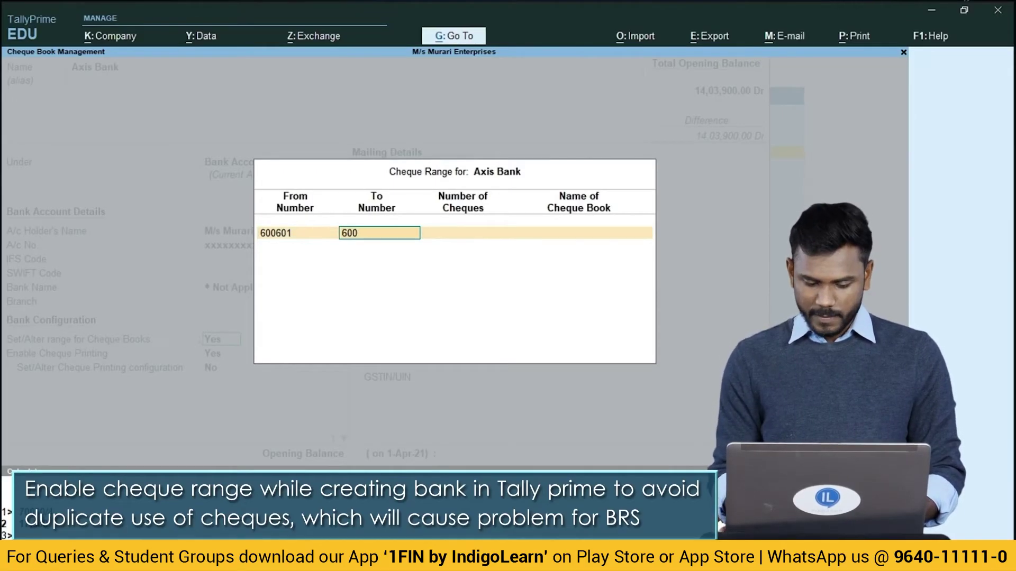
{"action": "type", "text": "625"}
{"action": "key", "text": "Return"}
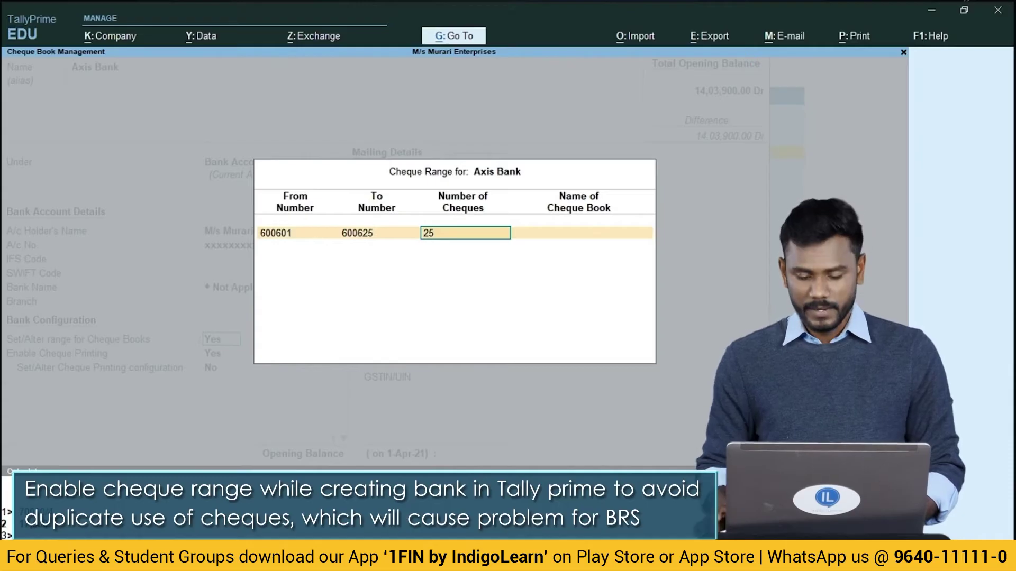
{"action": "key", "text": "Return"}
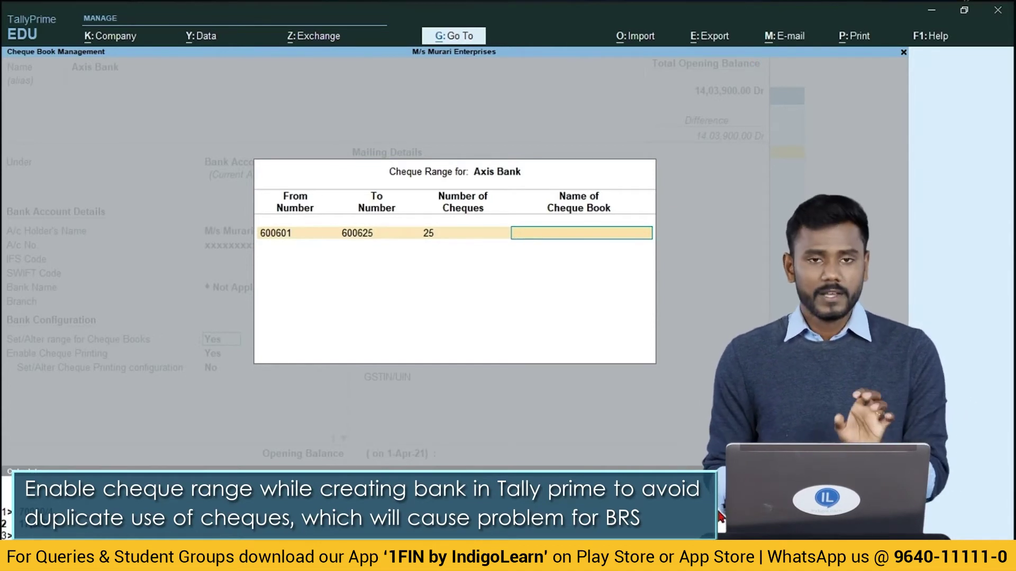
{"action": "key", "text": "Return"}
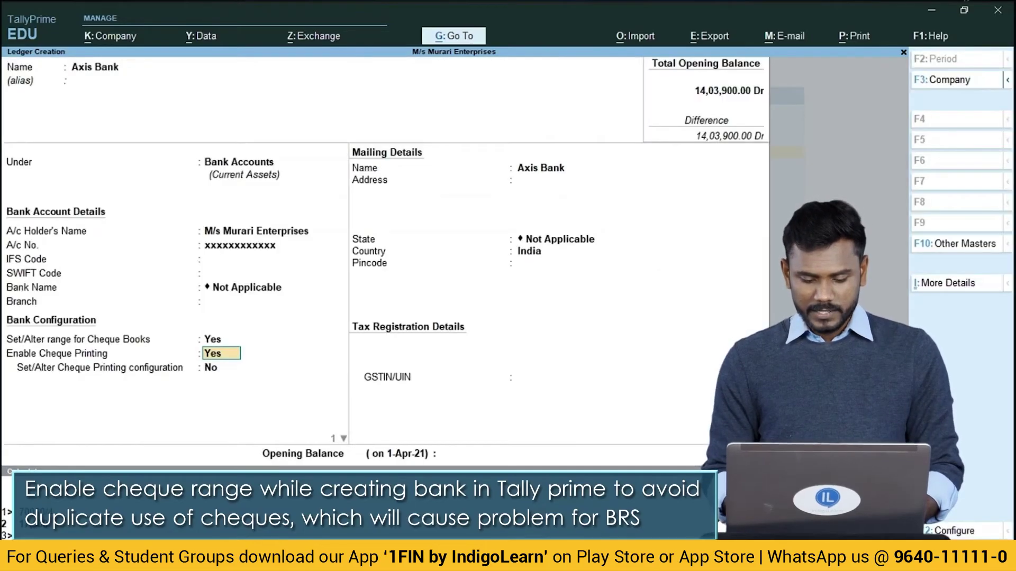
Set a 1,00,000 opening balance and save the Axis Bank ledger.
{"action": "key", "text": "Return"}
{"action": "key", "text": "Return"}
{"action": "key", "text": "Return"}
{"action": "key", "text": "Return"}
{"action": "key", "text": "Return"}
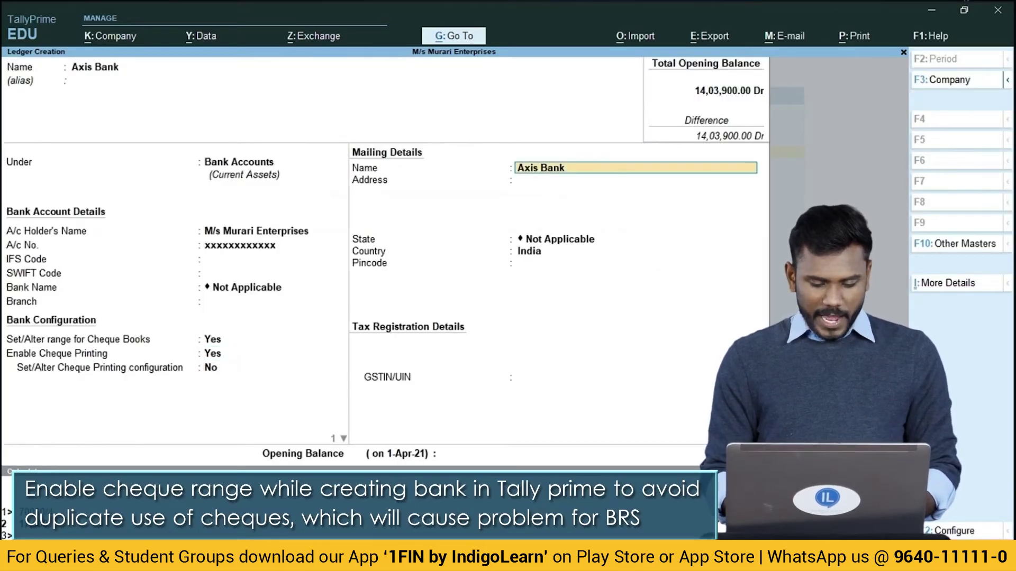
{"action": "key", "text": "Return"}
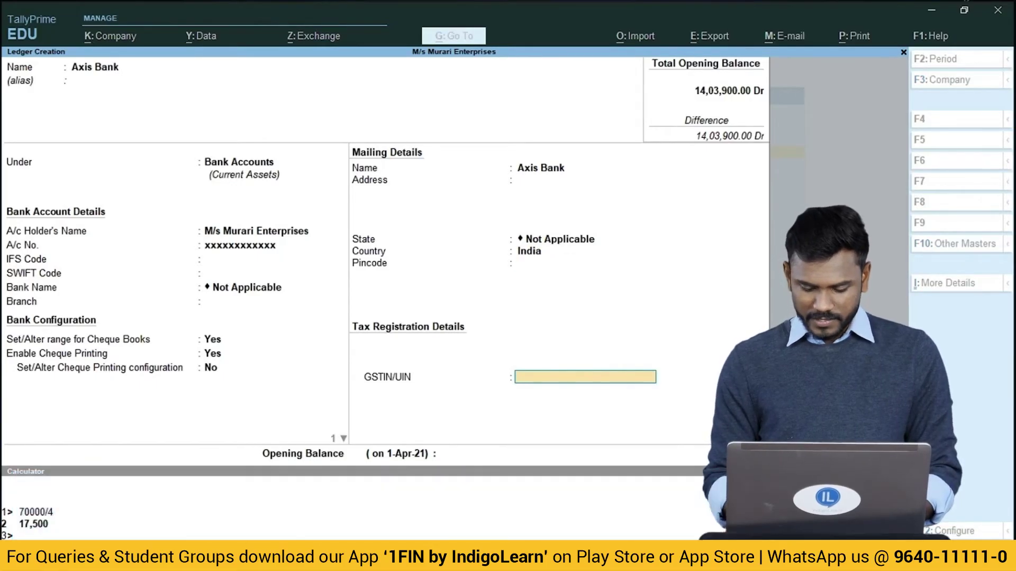
{"action": "key", "text": "Return"}
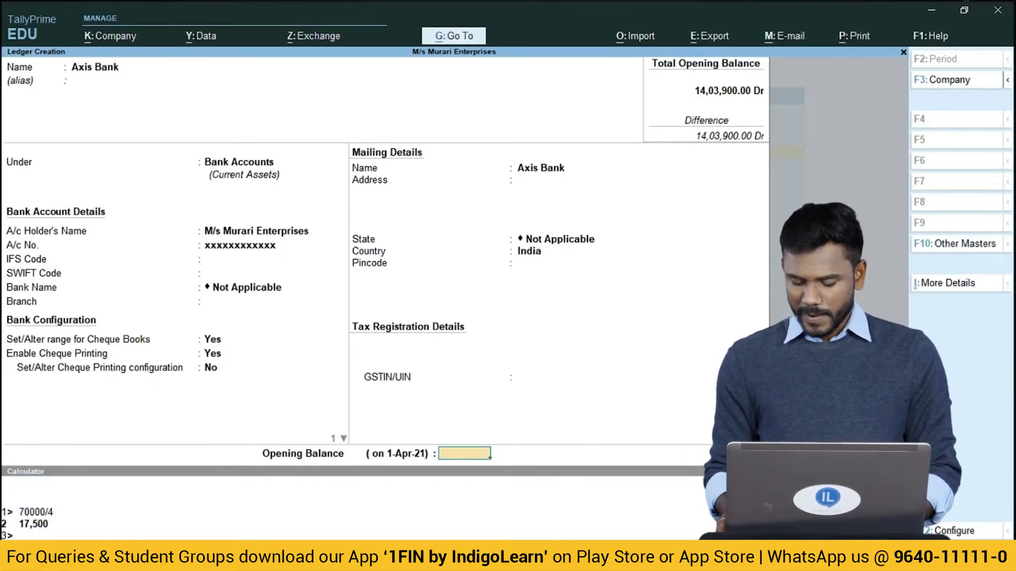
{"action": "type", "text": "100000"}
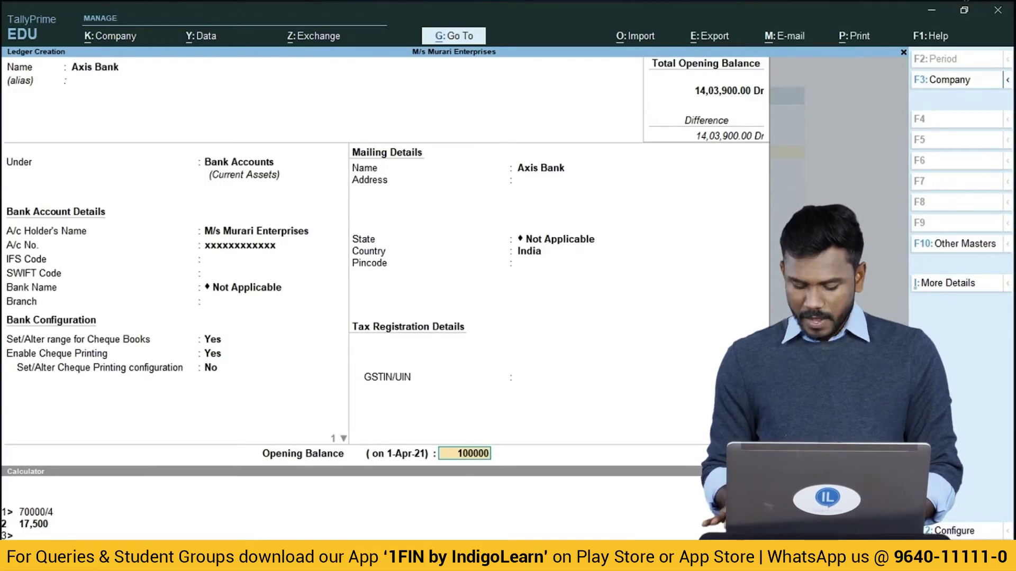
{"action": "key", "text": "Return"}
{"action": "key", "text": "ctrl+a"}
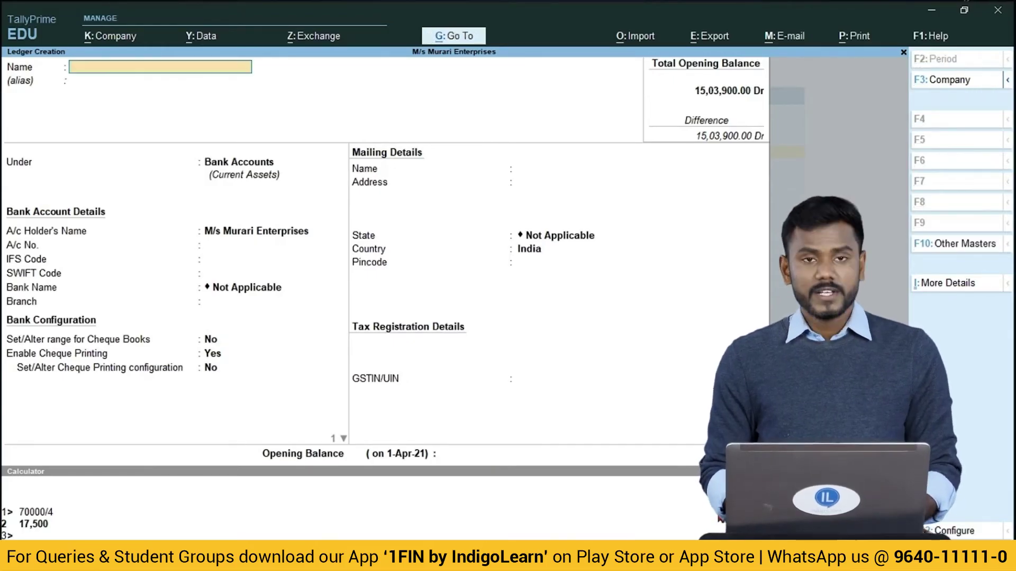
{"action": "key", "text": "Escape"}
{"action": "key", "text": "Escape"}
{"action": "key", "text": "Escape"}
{"action": "key", "text": "Escape"}
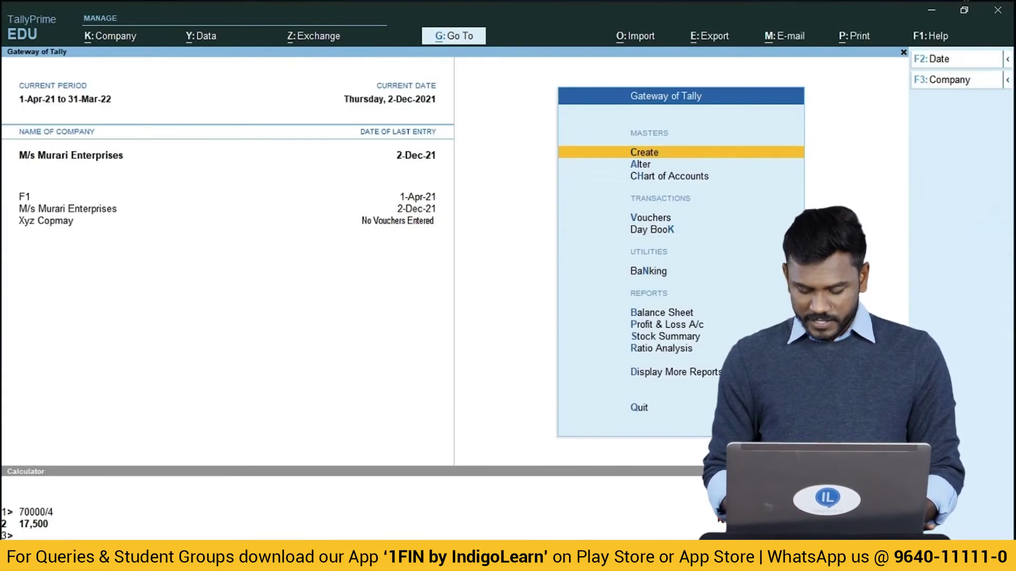
Pay Ele Billl 1,000 from Axis Bank using cheque 600601 dated 2-Dec-21.
{"action": "key", "text": "Down"}
{"action": "key", "text": "Down"}
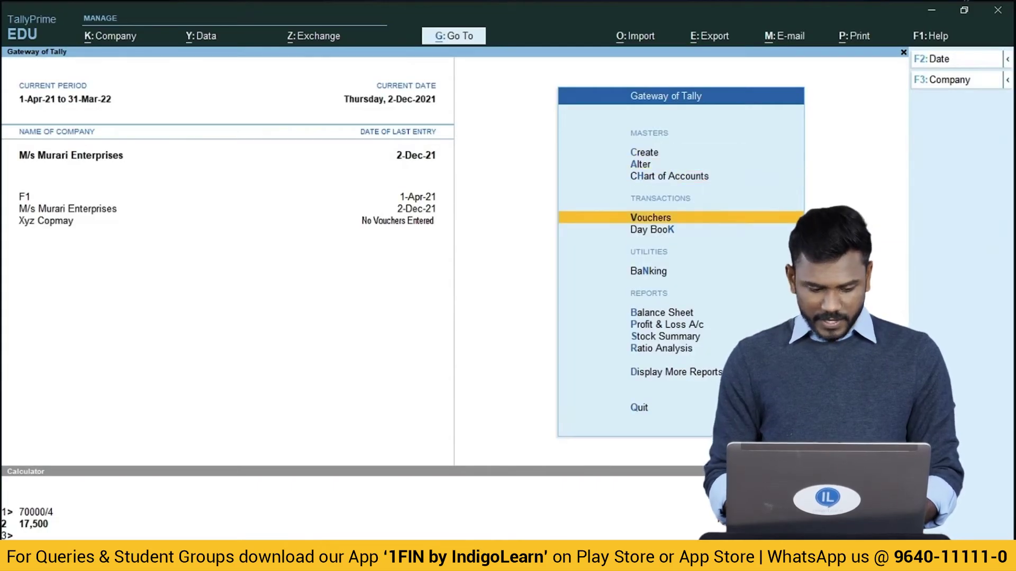
{"action": "key", "text": "Return"}
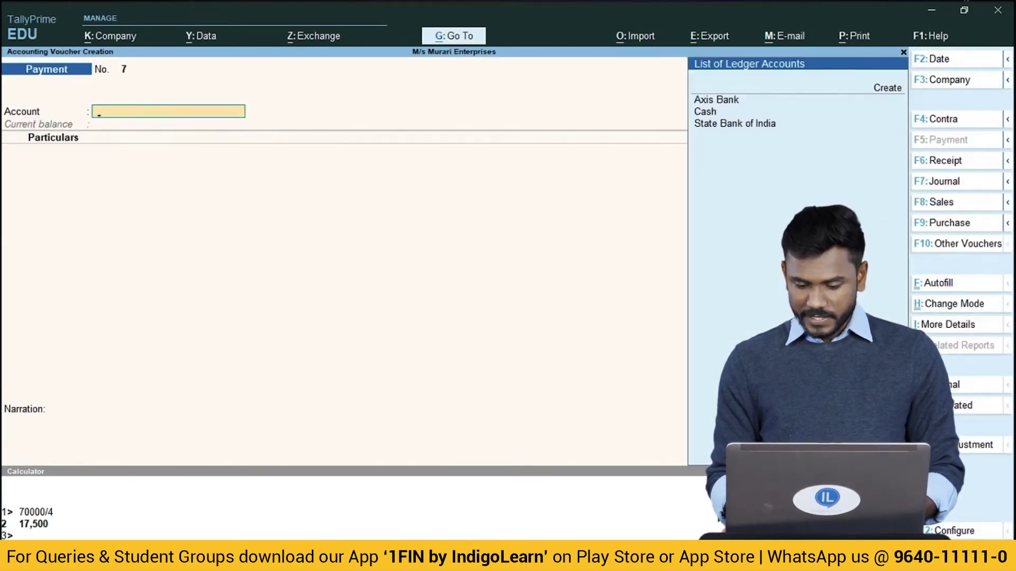
{"action": "key", "text": "Return"}
{"action": "key", "text": "Down"}
{"action": "key", "text": "Down"}
{"action": "key", "text": "Down"}
{"action": "key", "text": "Down"}
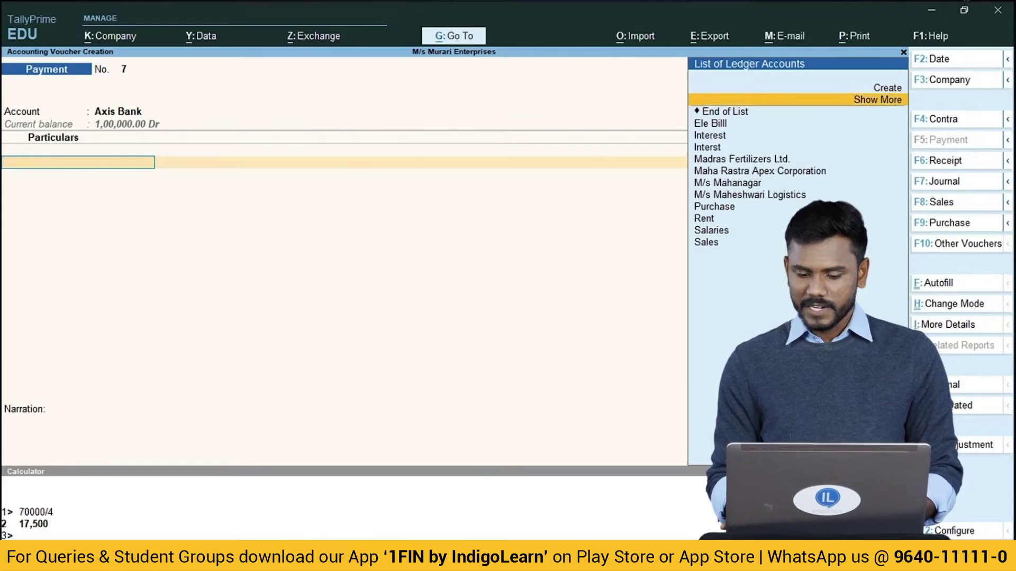
{"action": "key", "text": "Return"}
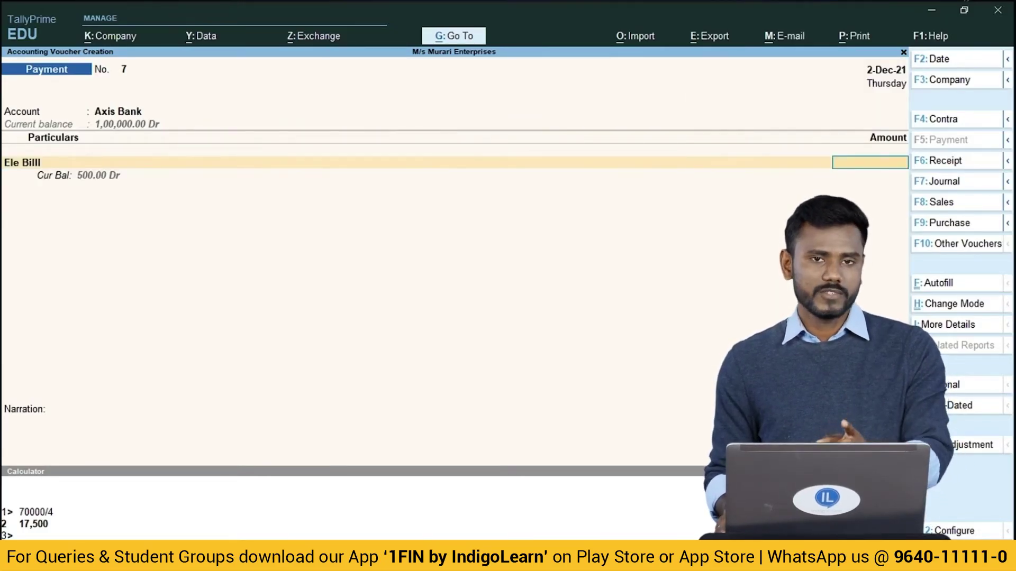
{"action": "type", "text": "1,000"}
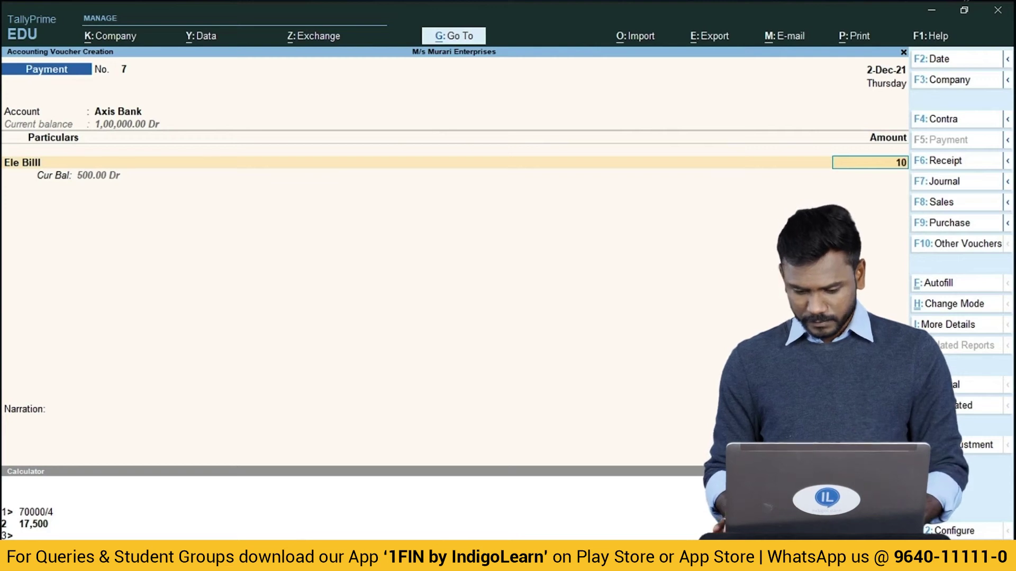
{"action": "key", "text": "Return"}
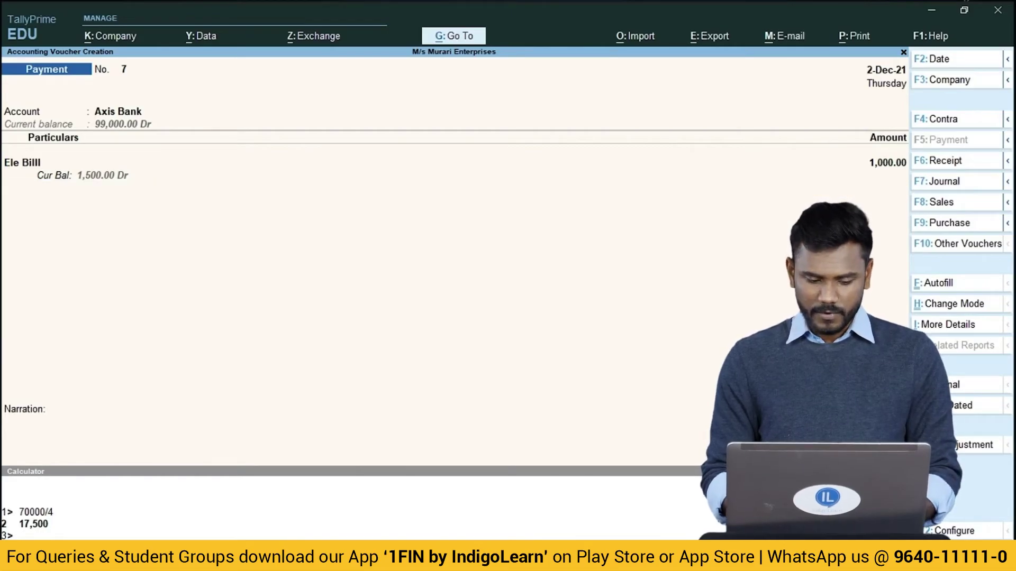
{"action": "key", "text": "Return"}
{"action": "key", "text": "Return"}
{"action": "key", "text": "Return"}
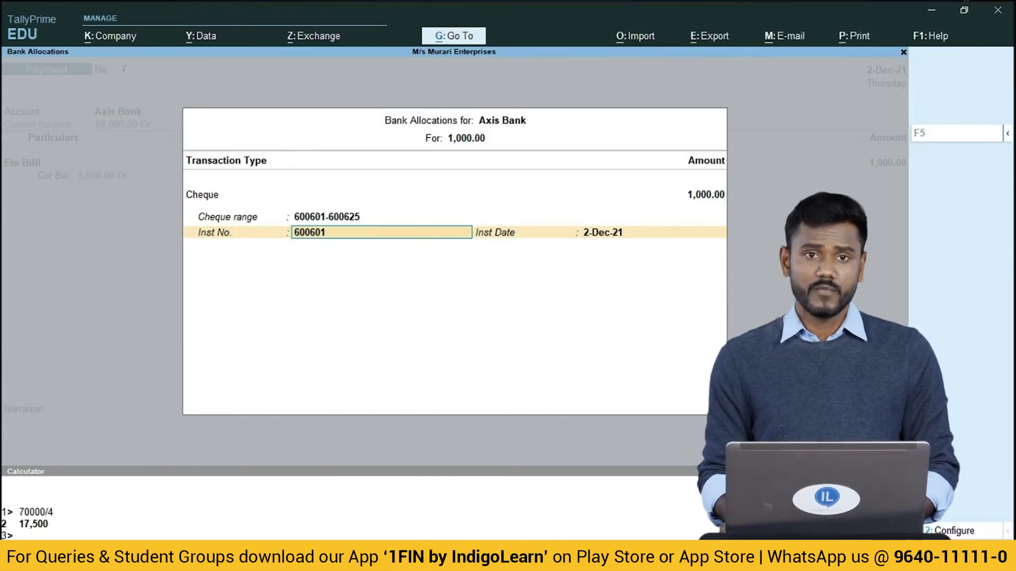
{"action": "key", "text": "Return"}
{"action": "key", "text": "Return"}
Save voucher 7 and enter a 500 On Account payment to M/s Mahanagar from Axis Bank.
{"action": "key", "text": "Return"}
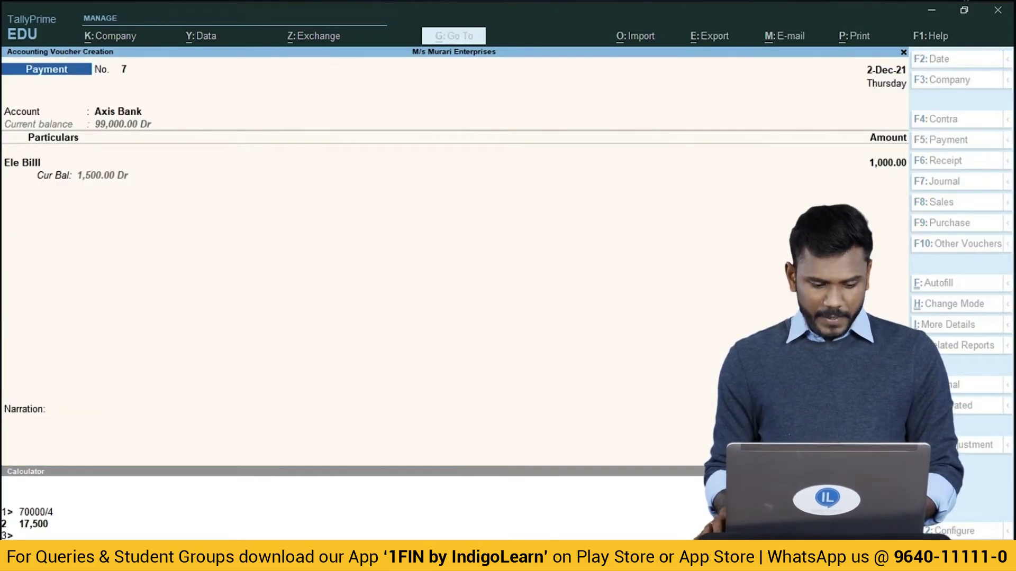
{"action": "type", "text": "ax"}
{"action": "key", "text": "Return"}
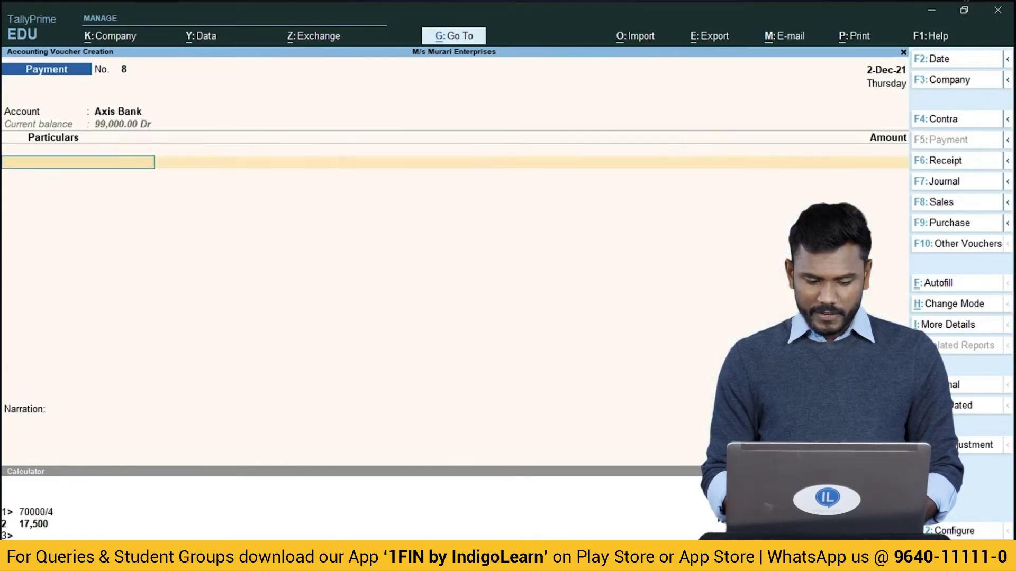
{"action": "key", "text": "Down"}
{"action": "key", "text": "Down"}
{"action": "key", "text": "Down"}
{"action": "key", "text": "Down"}
{"action": "key", "text": "Down"}
{"action": "key", "text": "Down"}
{"action": "key", "text": "Down"}
{"action": "key", "text": "Down"}
{"action": "key", "text": "Down"}
{"action": "key", "text": "Down"}
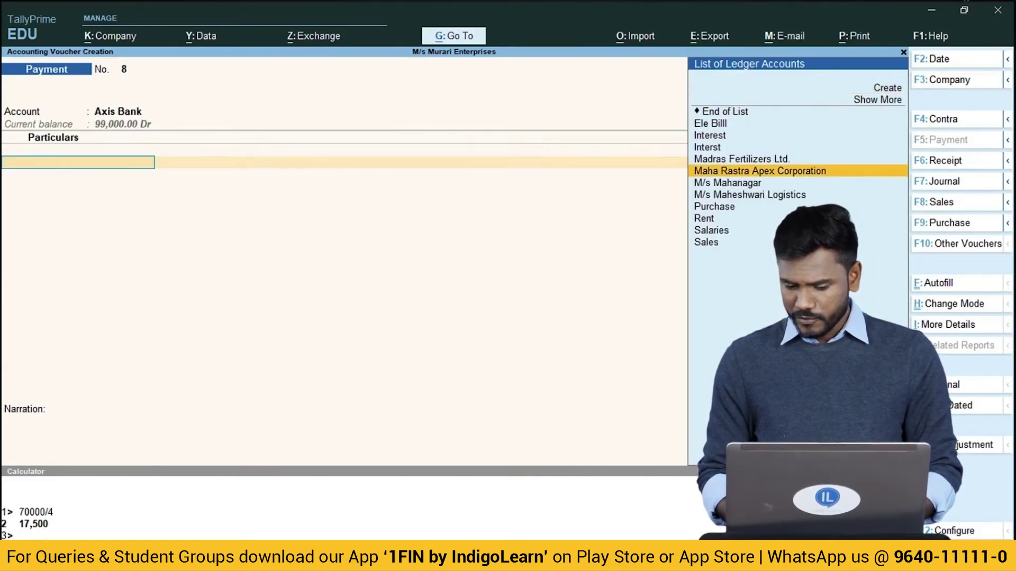
{"action": "key", "text": "Up"}
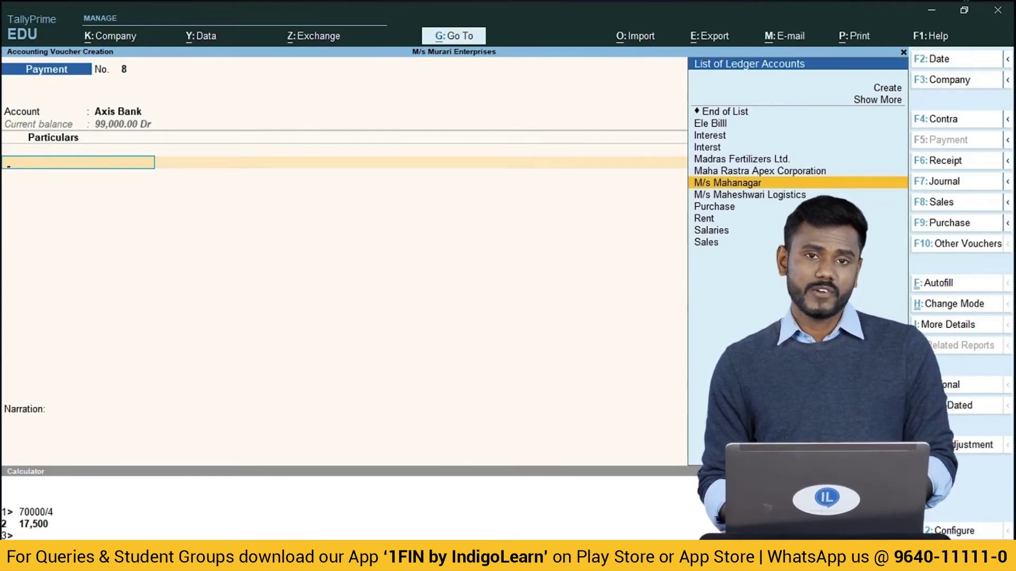
{"action": "key", "text": "Return"}
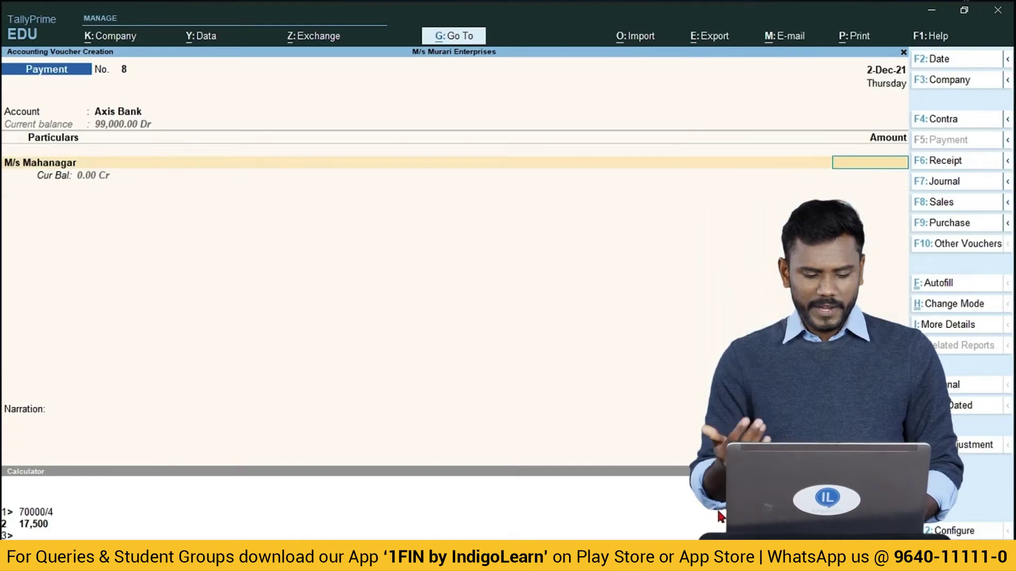
{"action": "type", "text": "500"}
{"action": "key", "text": "Return"}
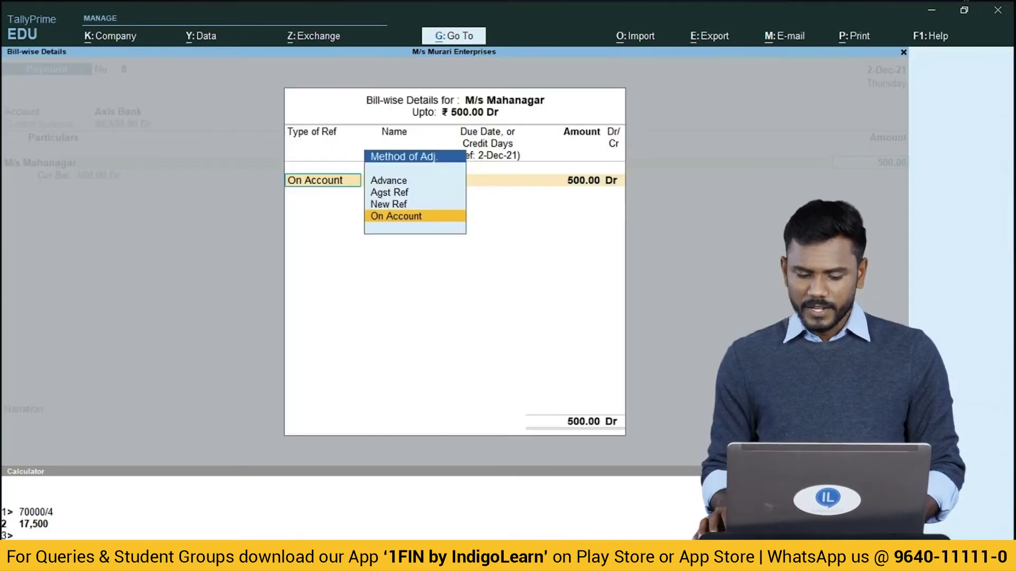
{"action": "key", "text": "Return"}
{"action": "key", "text": "Return"}
{"action": "key", "text": "Return"}
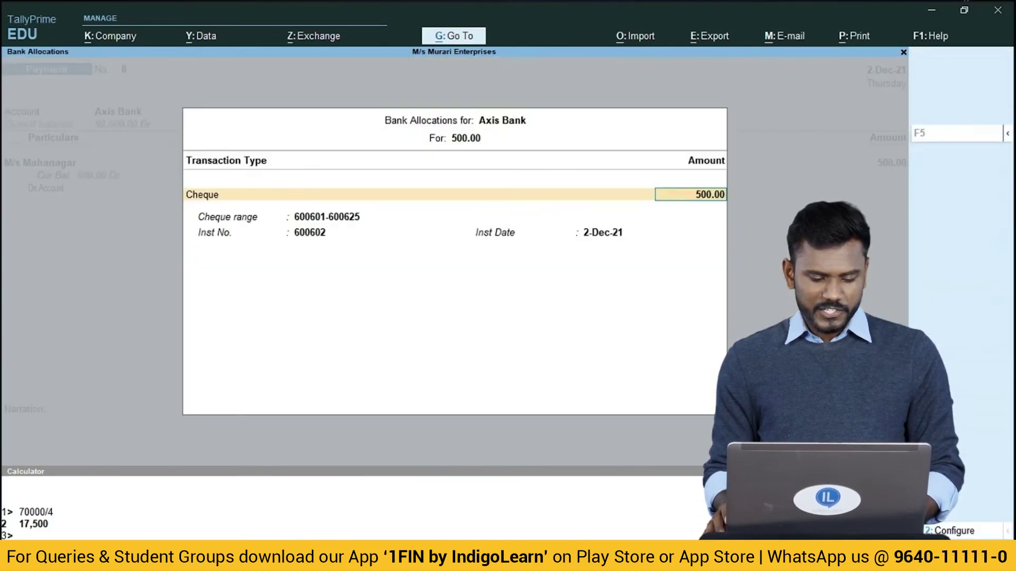
{"action": "key", "text": "Return"}
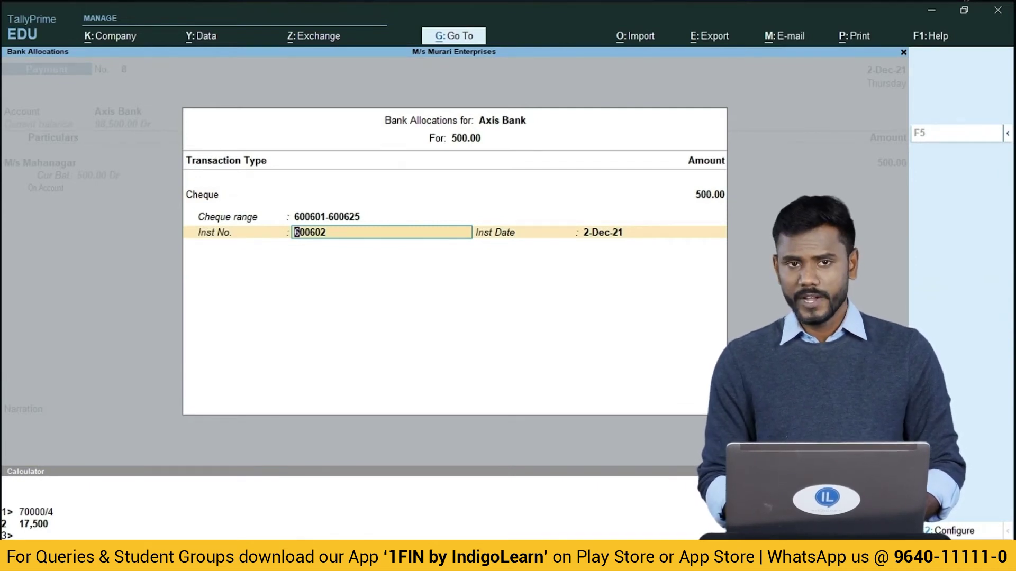
Accept cheque 600602, save Payment No. 8, and set Axis Bank on Payment No. 9.
{"action": "key", "text": "Return"}
{"action": "key", "text": "Return"}
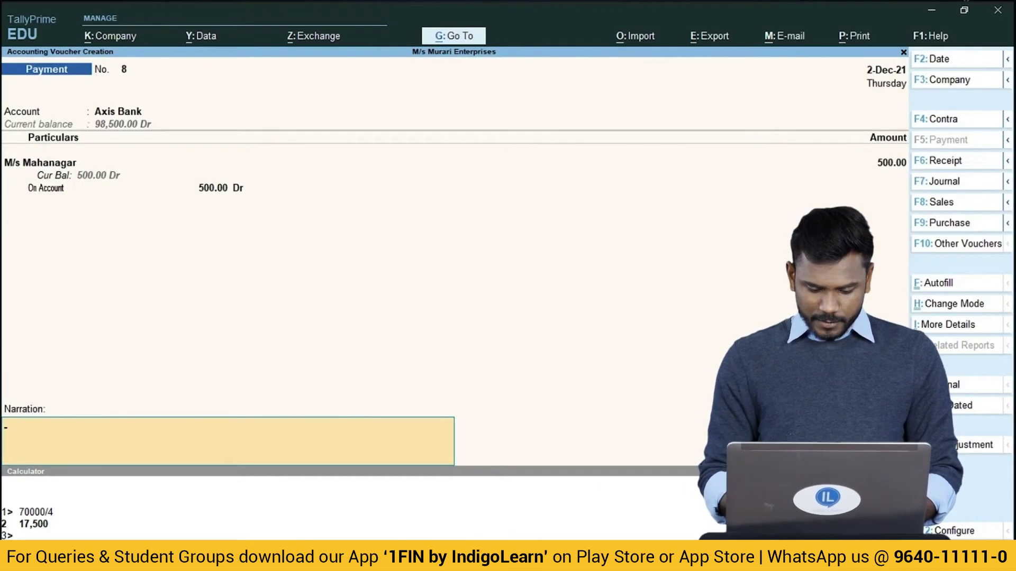
{"action": "key", "text": "Return"}
{"action": "type", "text": "A"}
{"action": "key", "text": "Return"}
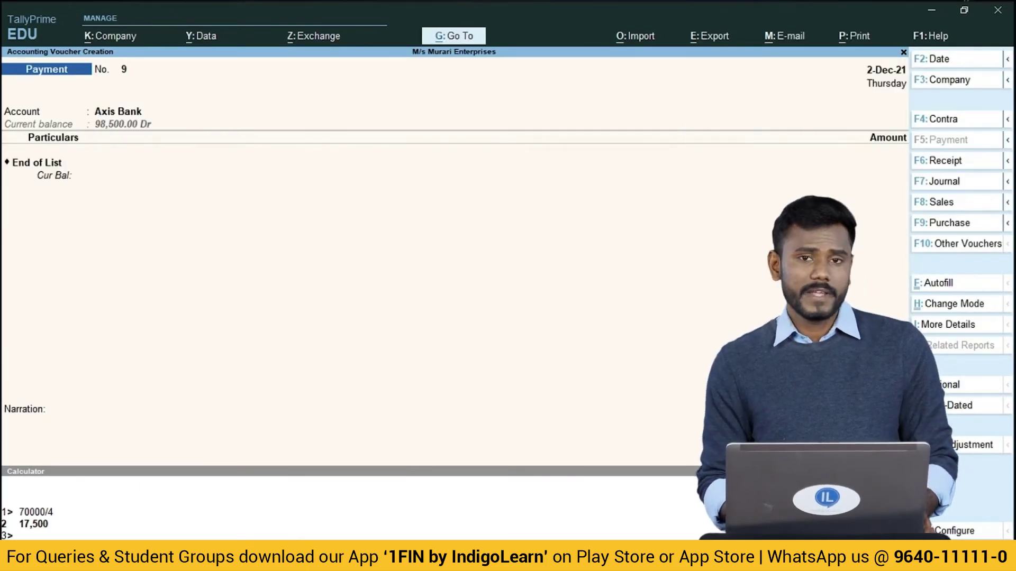
Choose Madras Fertilizers Ltd. as the payee of payment 9.
{"action": "key", "text": "Return"}
{"action": "key", "text": "Down"}
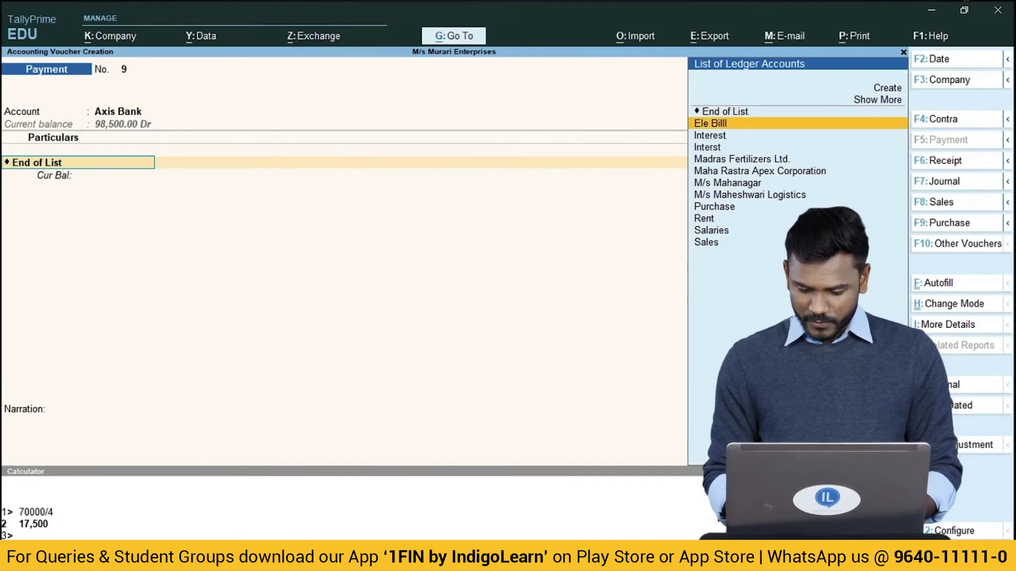
{"action": "key", "text": "Down"}
{"action": "key", "text": "Down"}
{"action": "key", "text": "Down"}
{"action": "key", "text": "Return"}
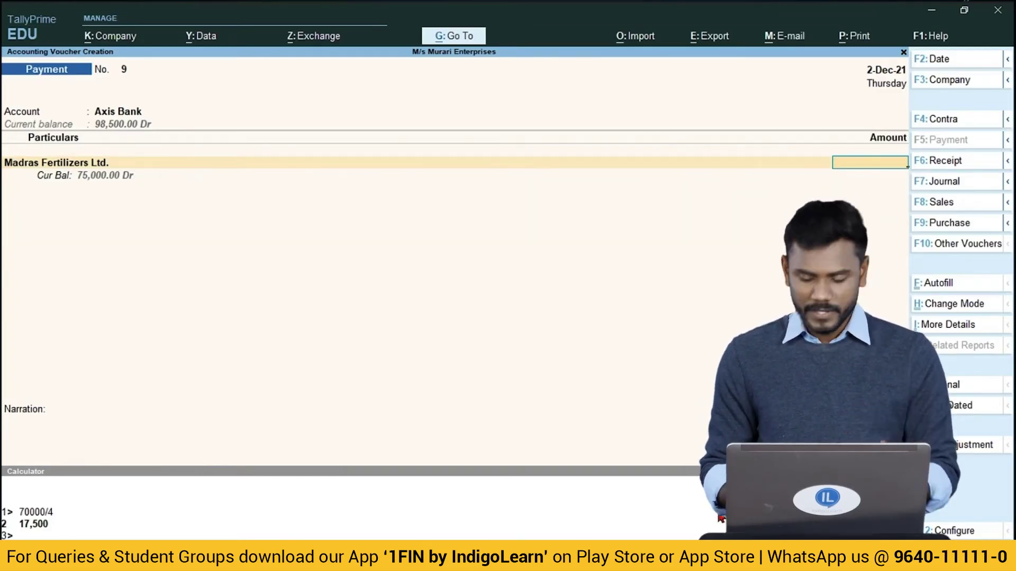
Enter 1,547.00 and settle it On Account instead of against bill 3.
{"action": "type", "text": "547"}
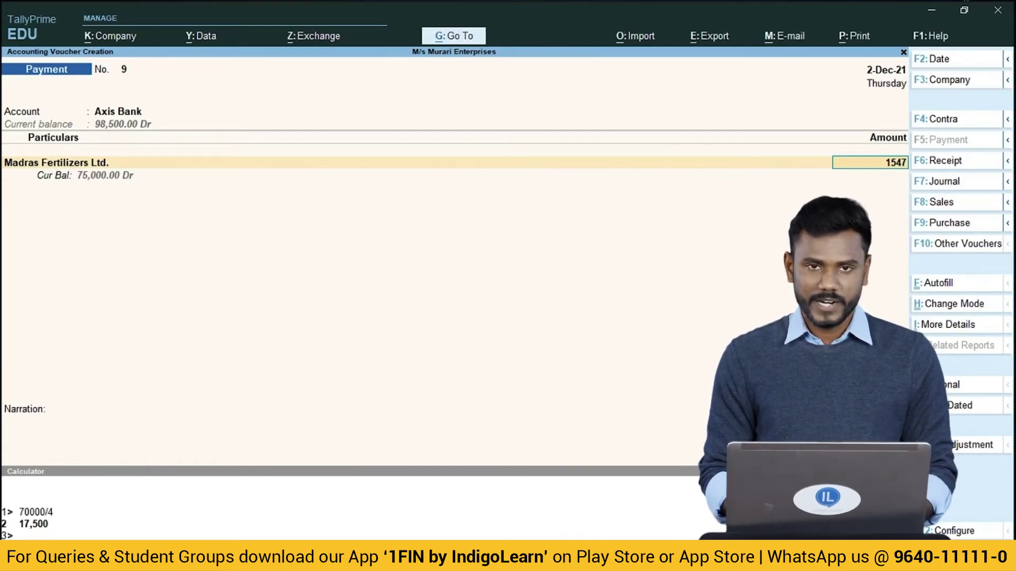
{"action": "key", "text": "Return"}
{"action": "key", "text": "Return"}
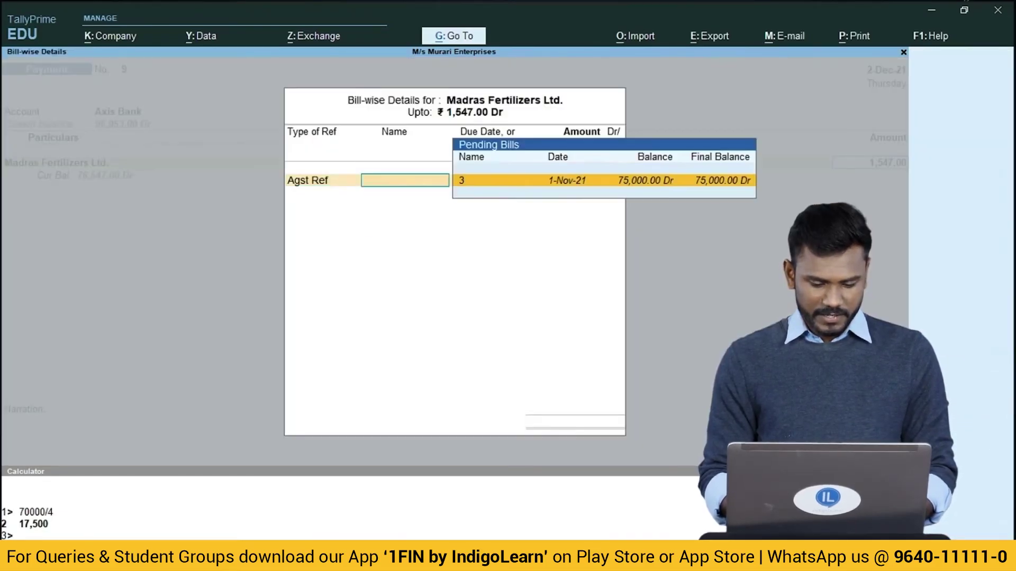
{"action": "key", "text": "Return"}
{"action": "key", "text": "BackSpace"}
{"action": "key", "text": "BackSpace"}
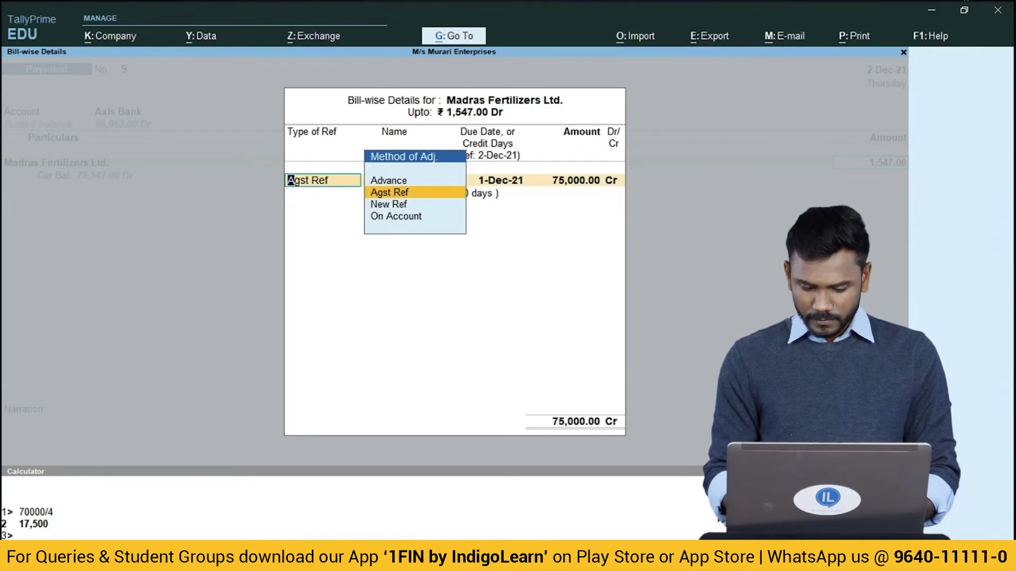
{"action": "key", "text": "Down"}
{"action": "key", "text": "Down"}
{"action": "key", "text": "Return"}
{"action": "key", "text": "Return"}
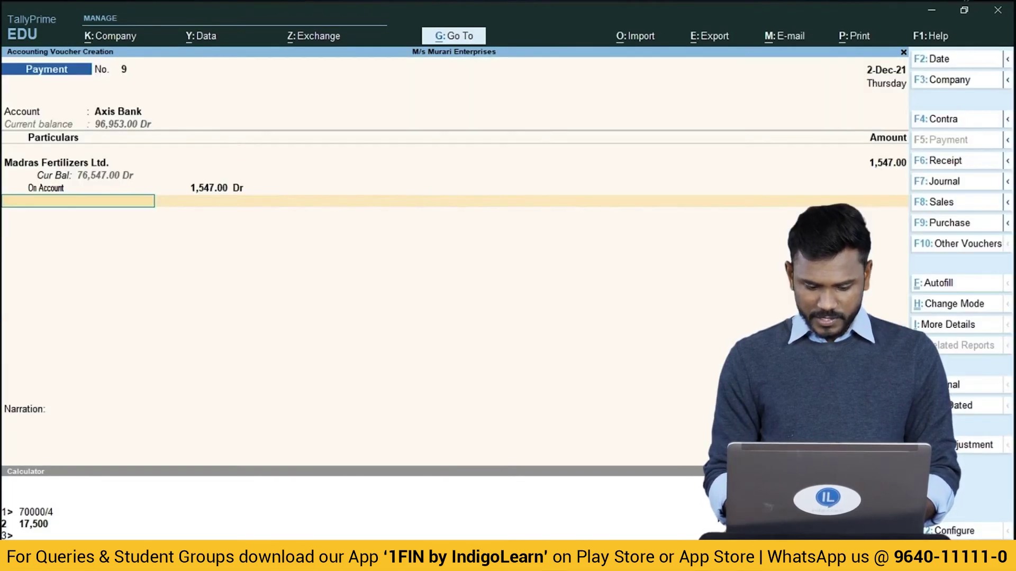
{"action": "key", "text": "Return"}
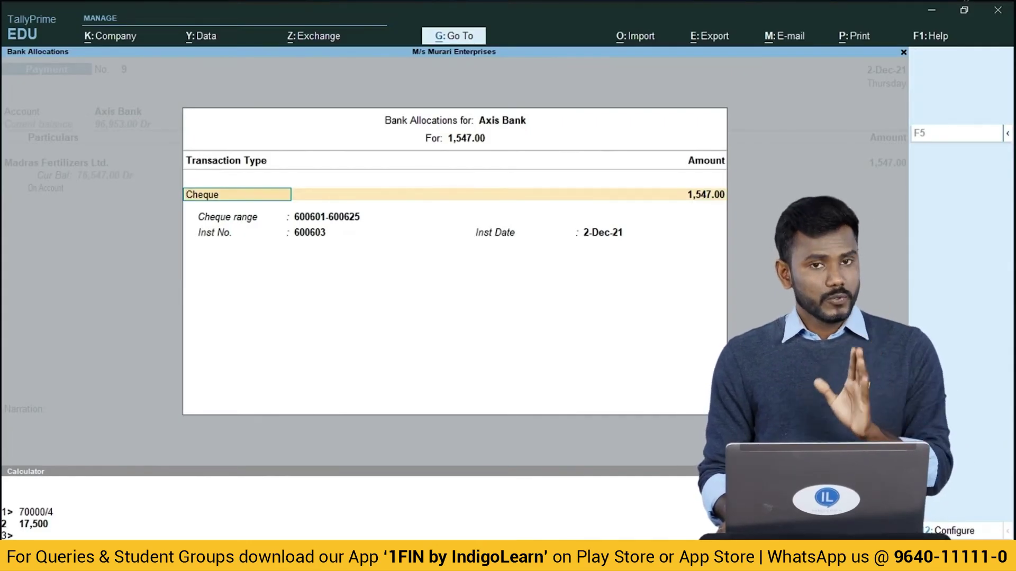
Change the cheque number to 600604 and save payment voucher 9.
{"action": "key", "text": "Return"}
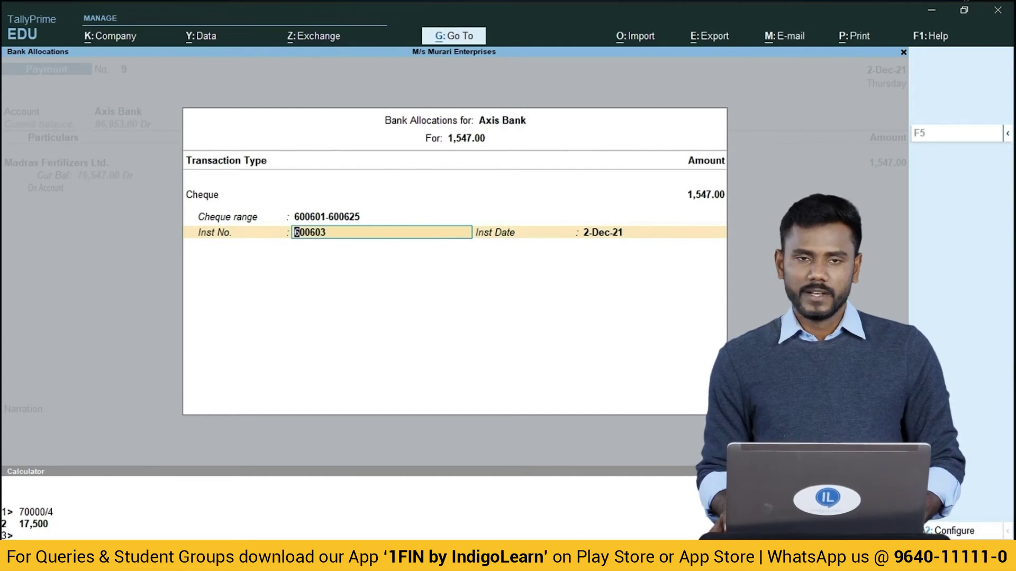
{"action": "type", "text": "600"}
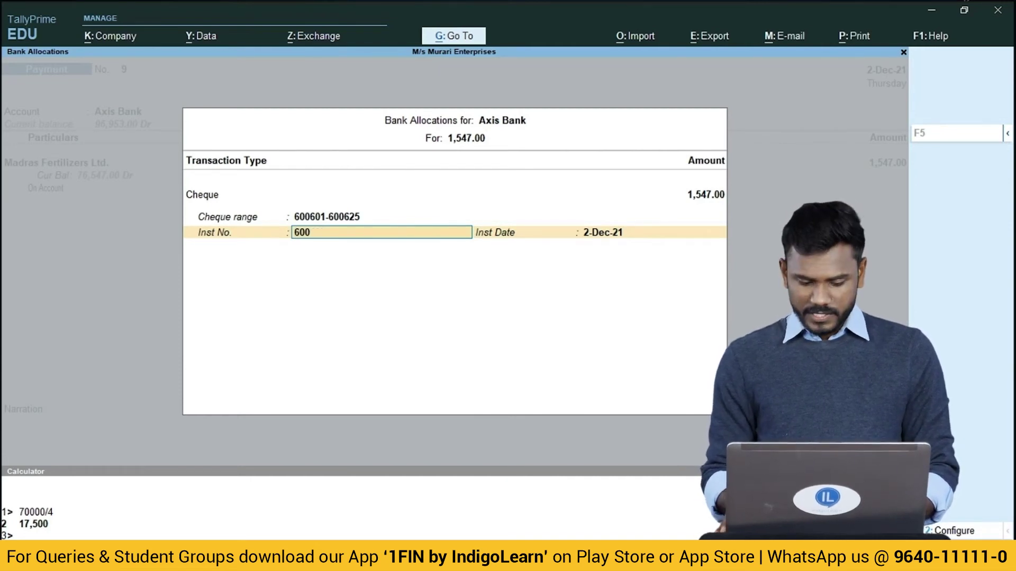
{"action": "type", "text": "604"}
{"action": "key", "text": "Return"}
{"action": "key", "text": "Return"}
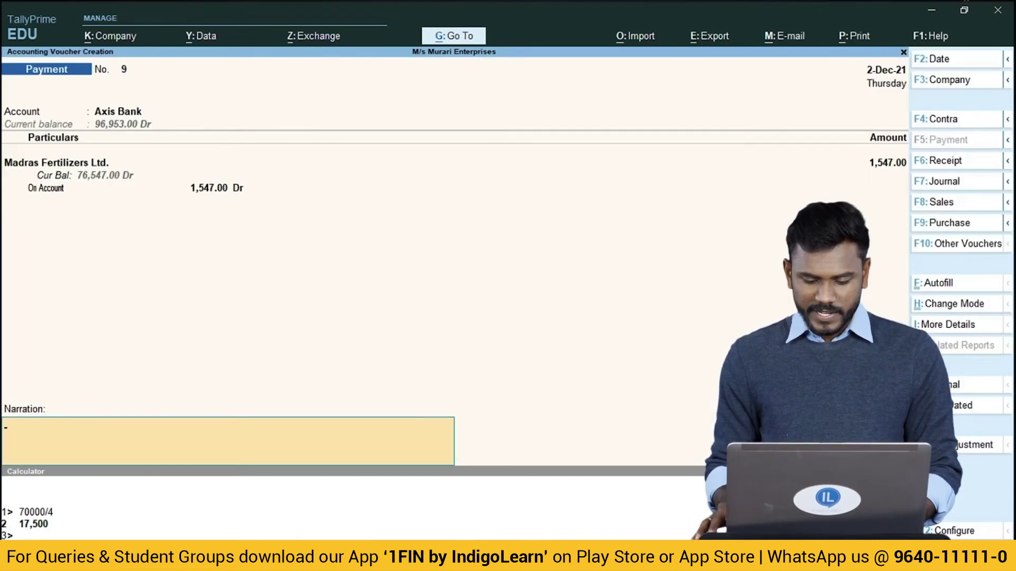
{"action": "key", "text": "ctrl+a"}
For voucher 10, pay from Axis Bank to the Ele Billl ledger instead of Interest.
{"action": "type", "text": "Ax"}
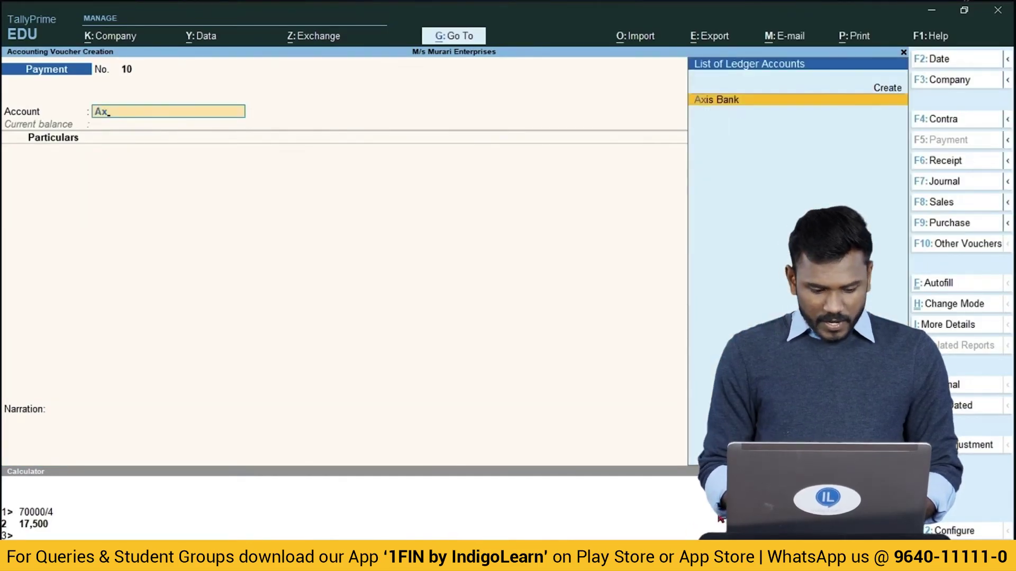
{"action": "key", "text": "Return"}
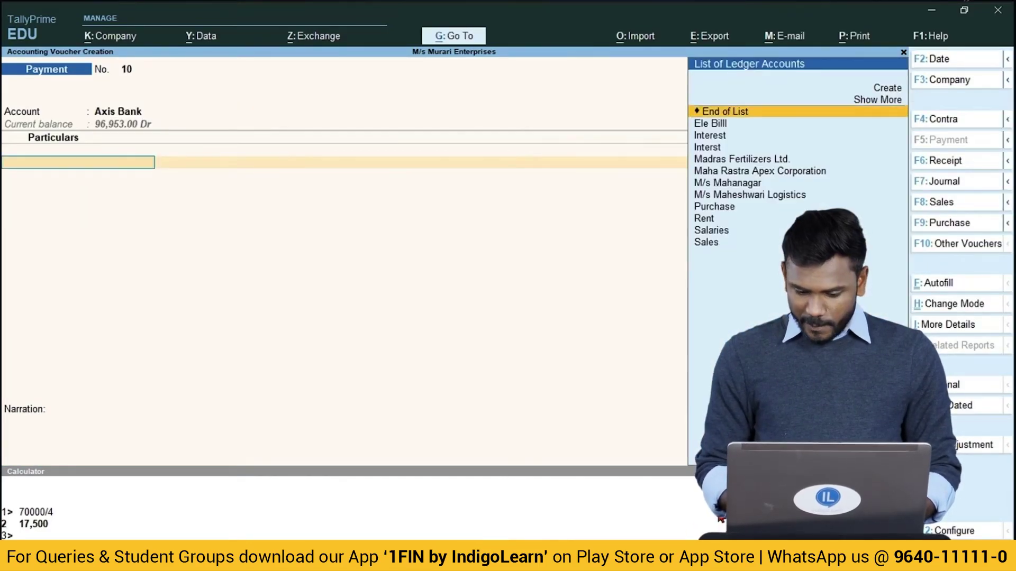
{"action": "key", "text": "Down"}
{"action": "key", "text": "Down"}
{"action": "key", "text": "Return"}
{"action": "key", "text": "BackSpace"}
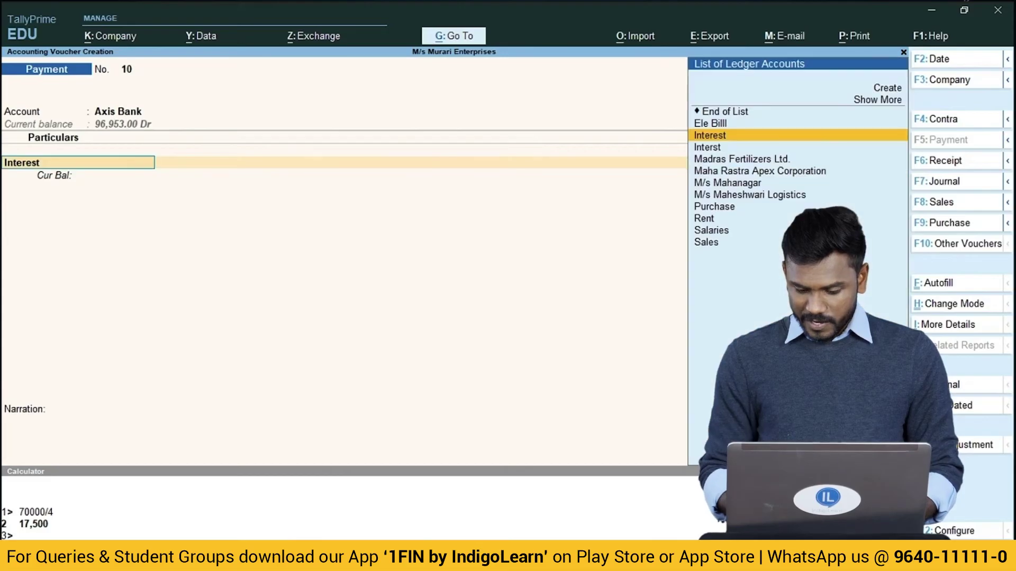
{"action": "key", "text": "Up"}
{"action": "key", "text": "Return"}
Enter 3,254, leave the cheque number blank, and quit the voucher without saving.
{"action": "type", "text": "3254"}
{"action": "key", "text": "Return"}
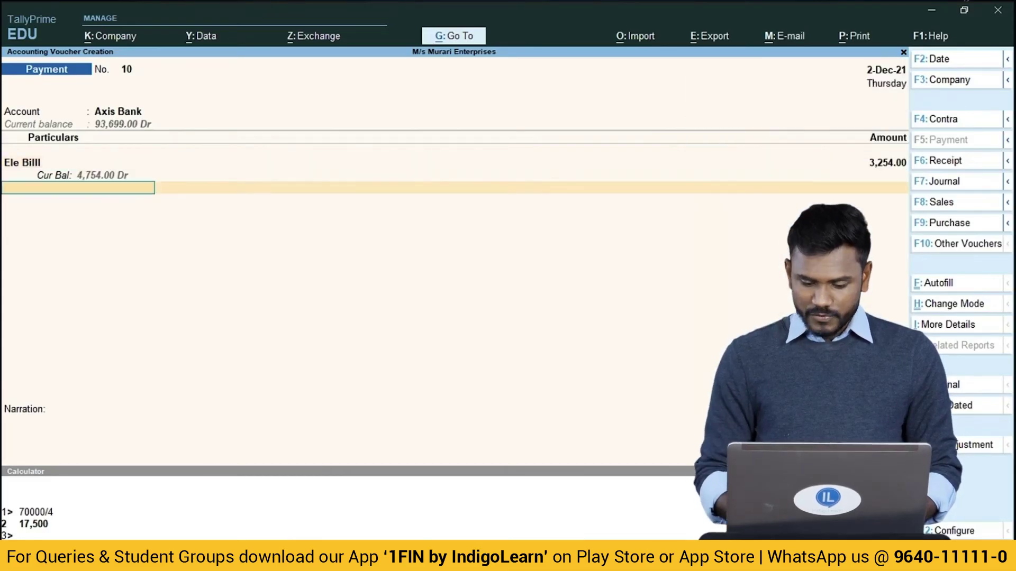
{"action": "key", "text": "Return"}
{"action": "key", "text": "Return"}
{"action": "key", "text": "Return"}
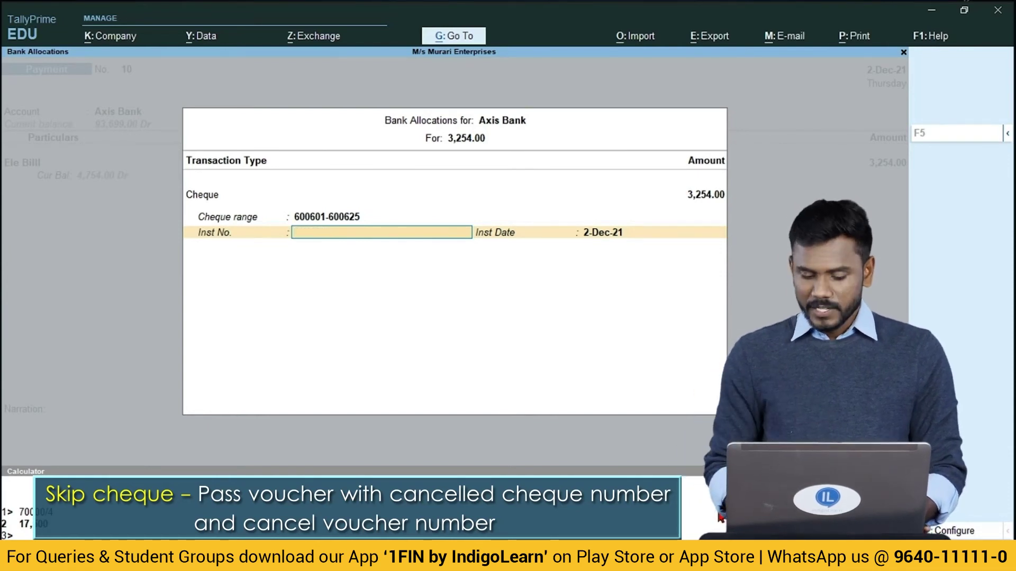
{"action": "key", "text": "Escape"}
{"action": "key", "text": "y"}
{"action": "key", "text": "Escape"}
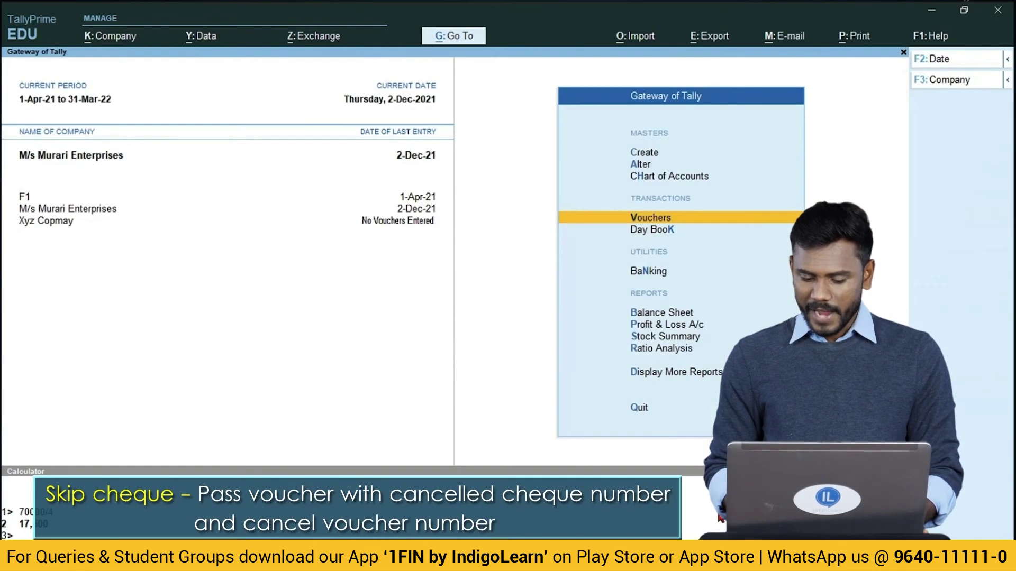
Check in the Cheque Register that Axis Bank cheque 600603 is still available.
{"action": "key", "text": "Down"}
{"action": "key", "text": "Down"}
{"action": "key", "text": "Down"}
{"action": "key", "text": "Up"}
{"action": "key", "text": "Return"}
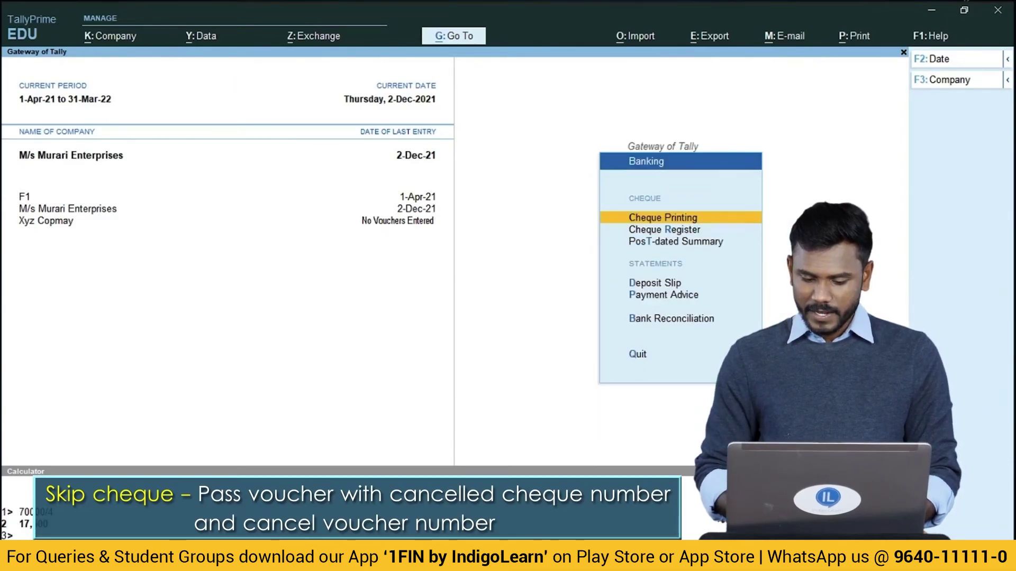
{"action": "key", "text": "Down"}
{"action": "key", "text": "Return"}
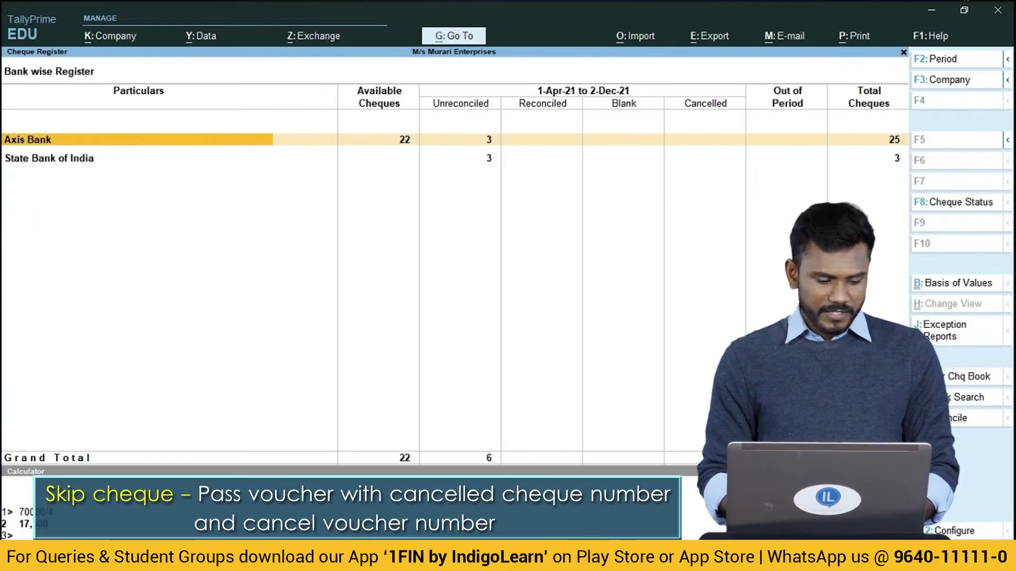
{"action": "key", "text": "Return"}
{"action": "key", "text": "Down"}
{"action": "key", "text": "Down"}
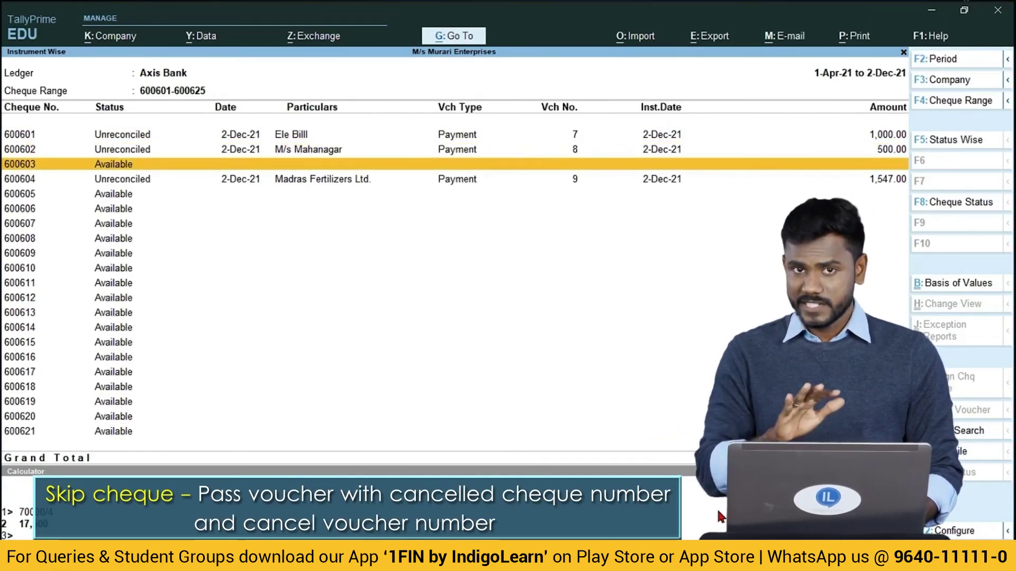
{"action": "key", "text": "Escape"}
{"action": "key", "text": "Escape"}
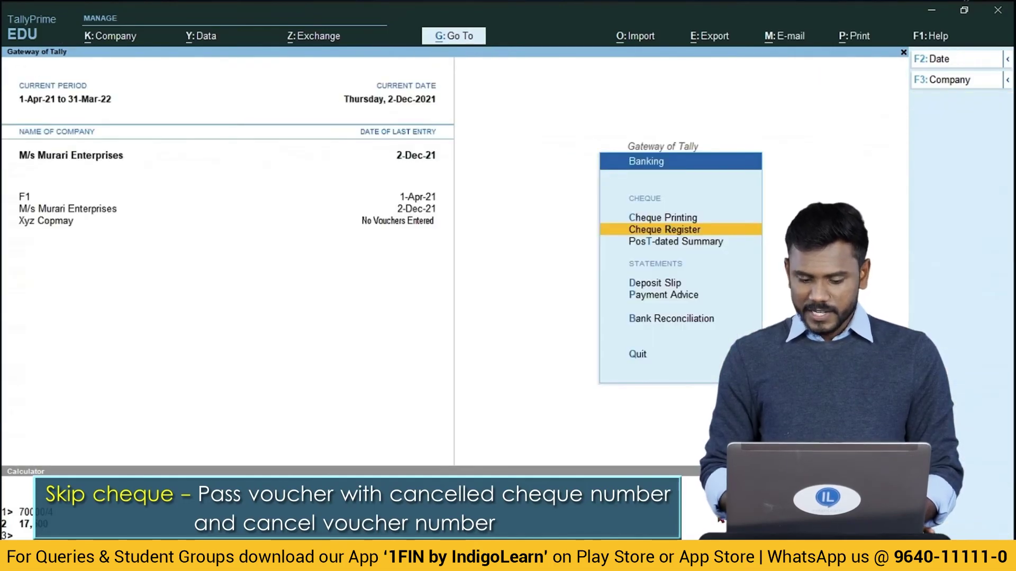
{"action": "key", "text": "Escape"}
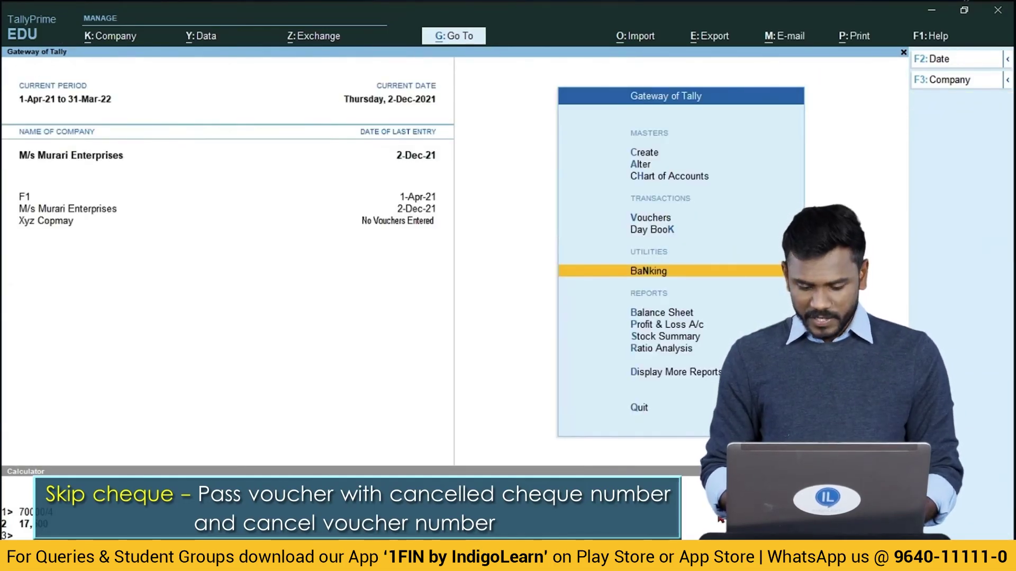
Start a new Payment voucher, number 10.
{"action": "key", "text": "Down"}
{"action": "key", "text": "Down"}
{"action": "key", "text": "Escape"}
{"action": "key", "text": "Escape"}
{"action": "key", "text": "Down"}
{"action": "key", "text": "Down"}
{"action": "key", "text": "Down"}
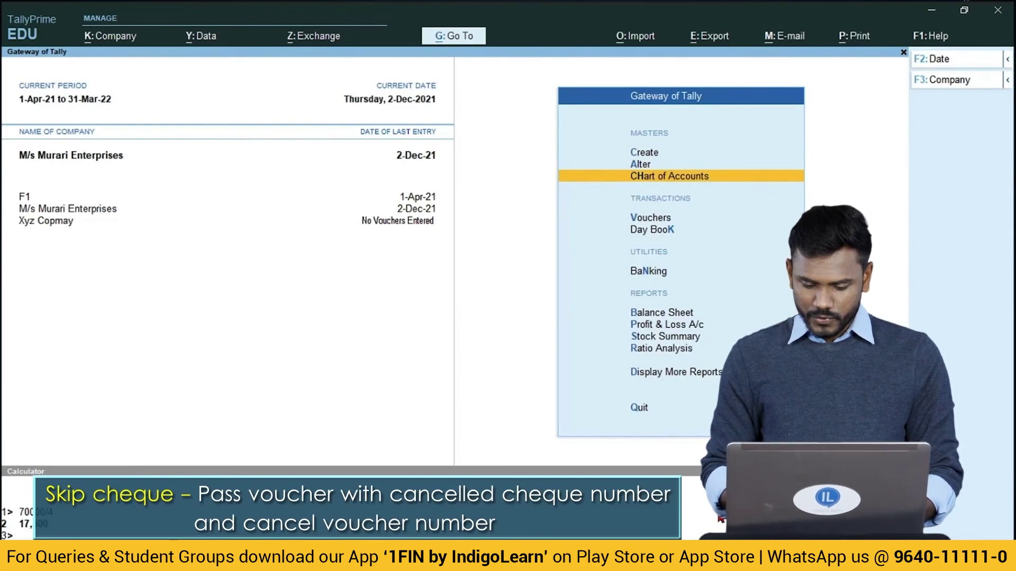
{"action": "key", "text": "Return"}
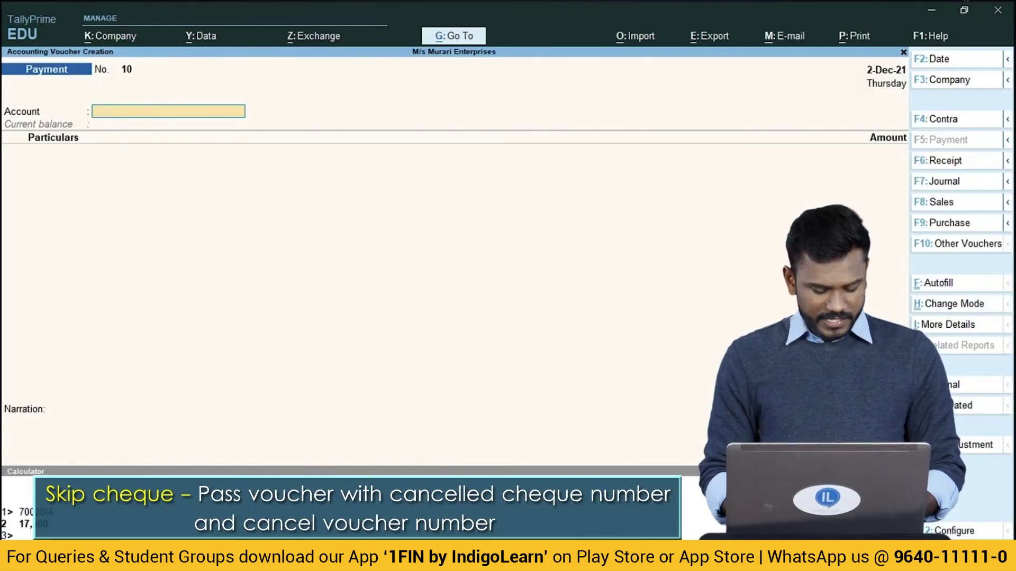
Pay from Axis Bank to a new ledger 'Sus' created under Suspense A/c.
{"action": "key", "text": "Return"}
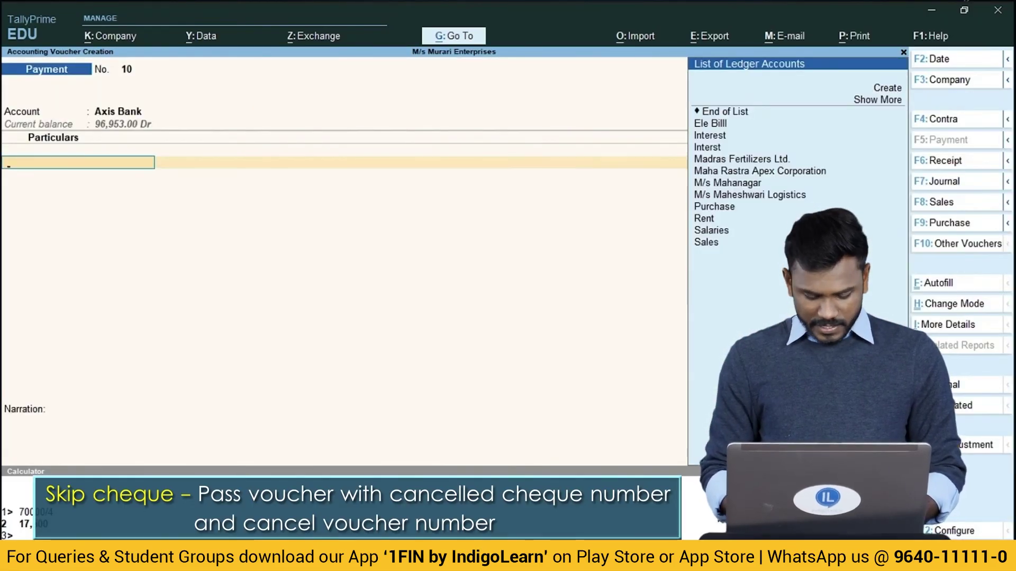
{"action": "key", "text": "alt+c"}
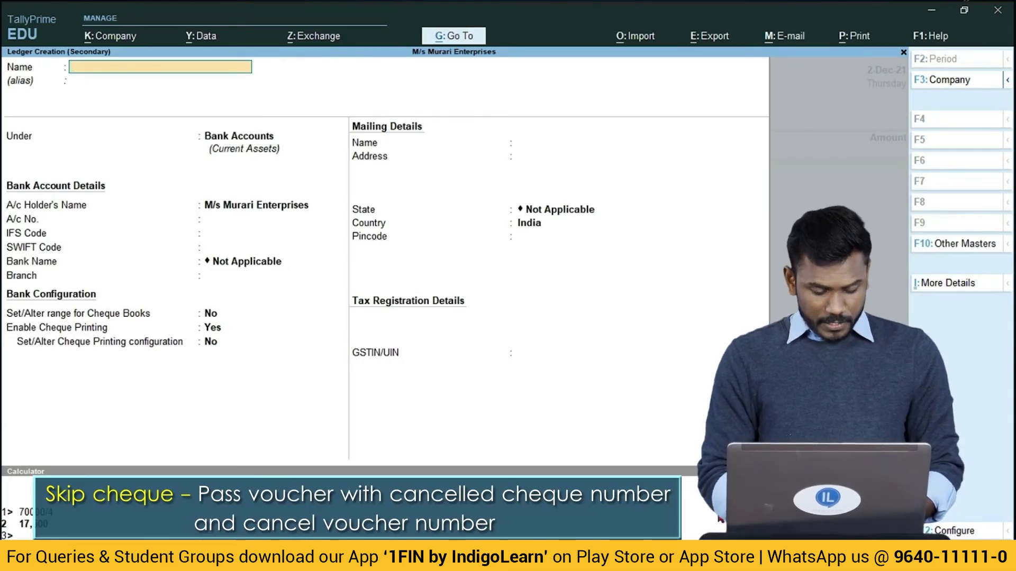
{"action": "type", "text": "Sus"}
{"action": "key", "text": "Return"}
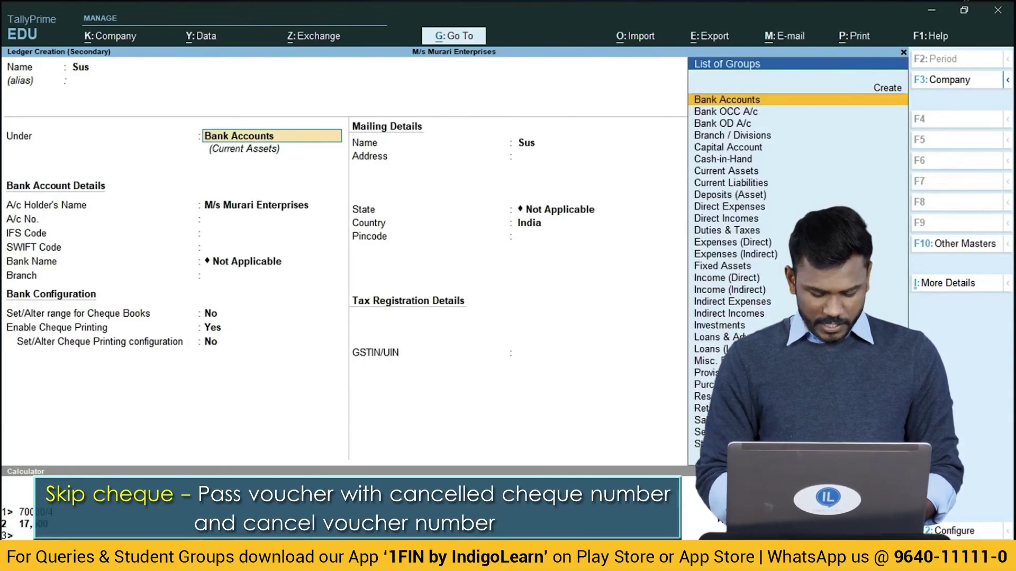
{"action": "type", "text": "res"}
{"action": "key", "text": "Return"}
{"action": "key", "text": "BackSpace"}
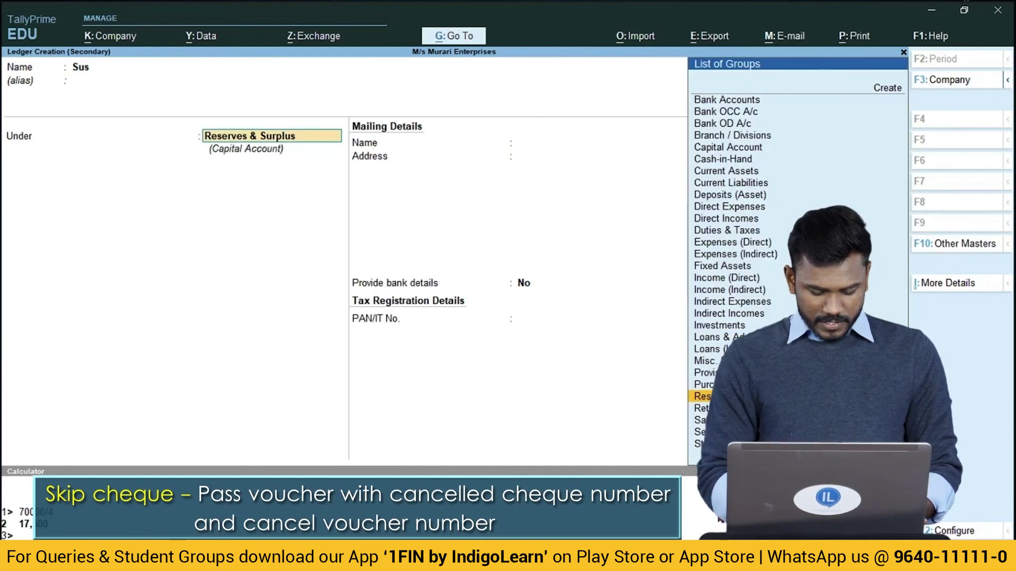
{"action": "type", "text": "sus"}
{"action": "key", "text": "Return"}
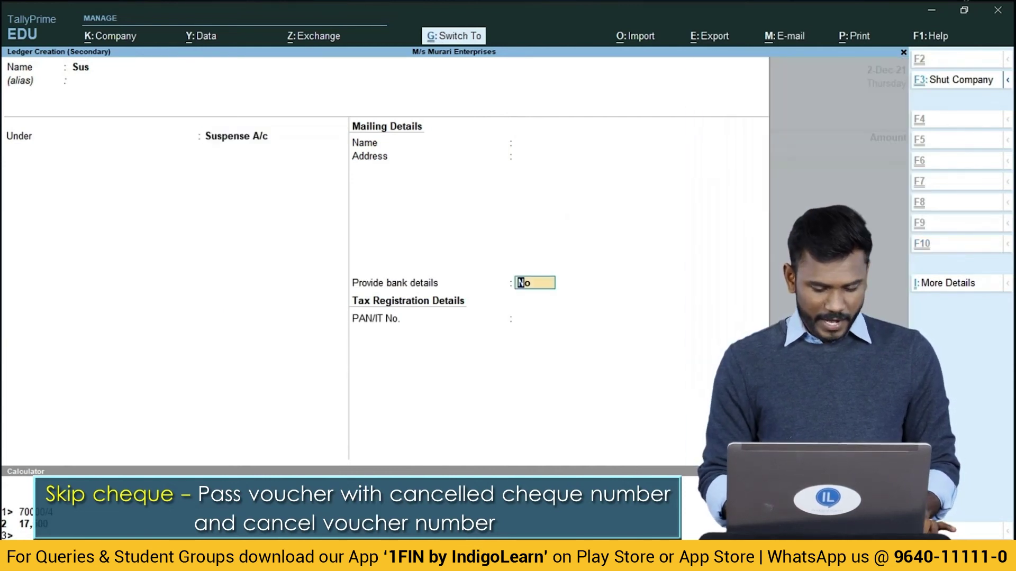
{"action": "key", "text": "ctrl+a"}
Enter 1.00 with cheque number 600603 and save the voucher.
{"action": "type", "text": "1"}
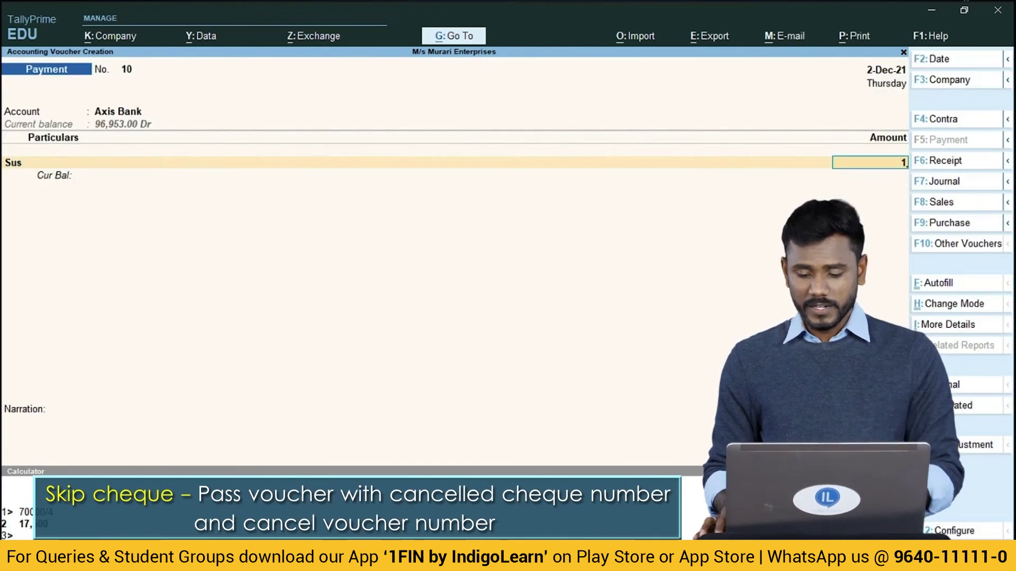
{"action": "key", "text": "Return"}
{"action": "key", "text": "Return"}
{"action": "key", "text": "Return"}
{"action": "type", "text": "6"}
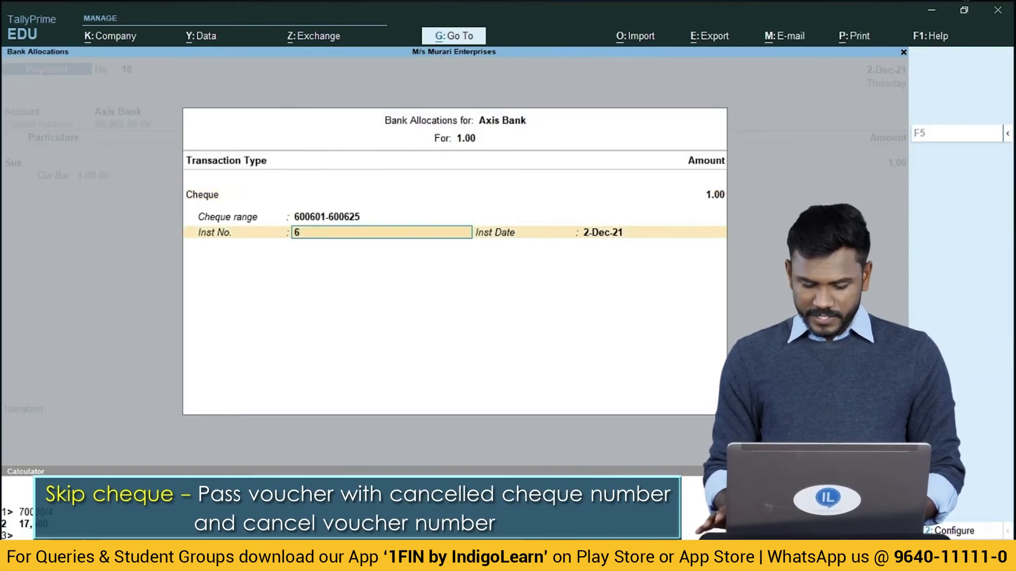
{"action": "type", "text": "006033"}
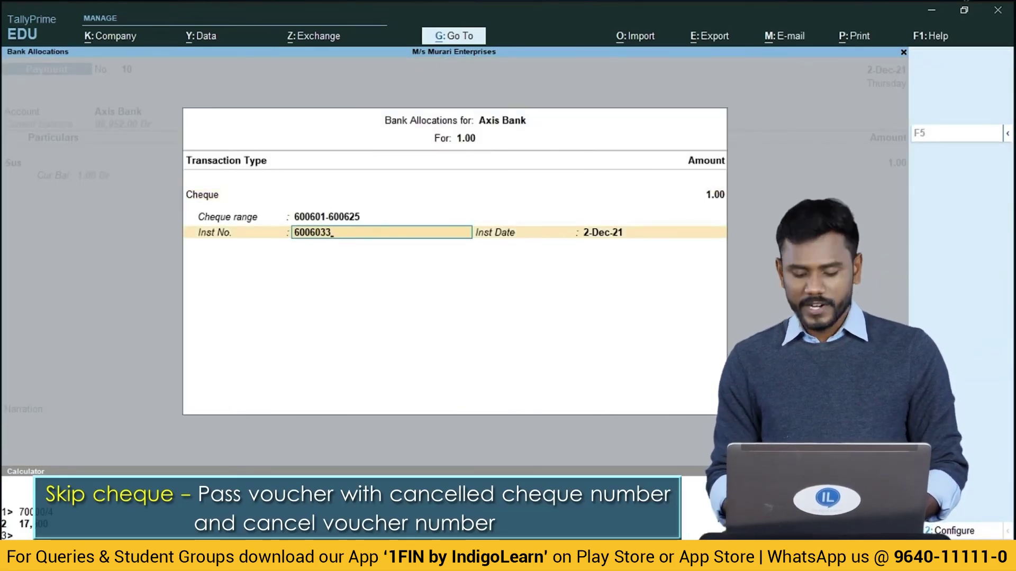
{"action": "key", "text": "BackSpace"}
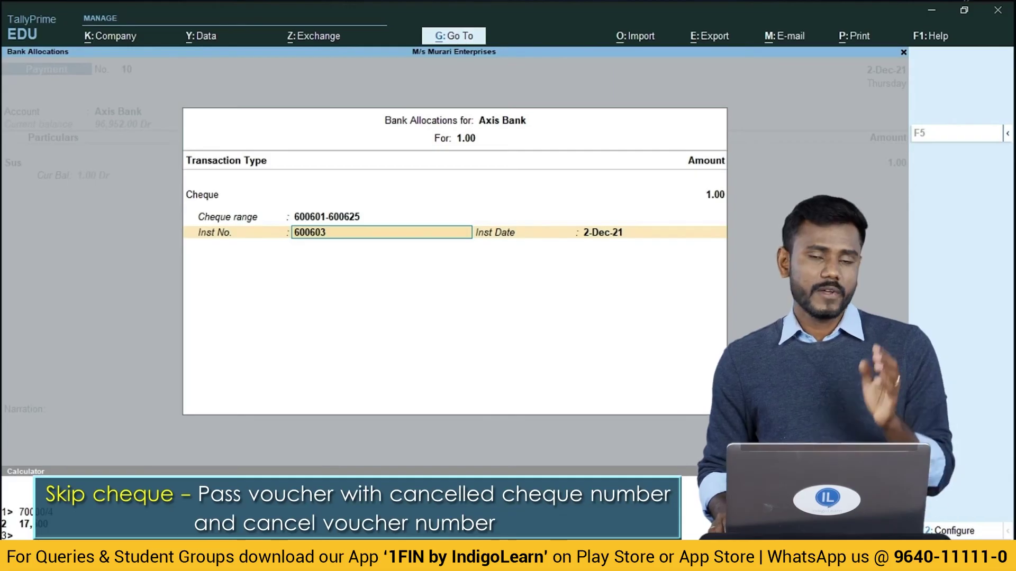
{"action": "key", "text": "Return"}
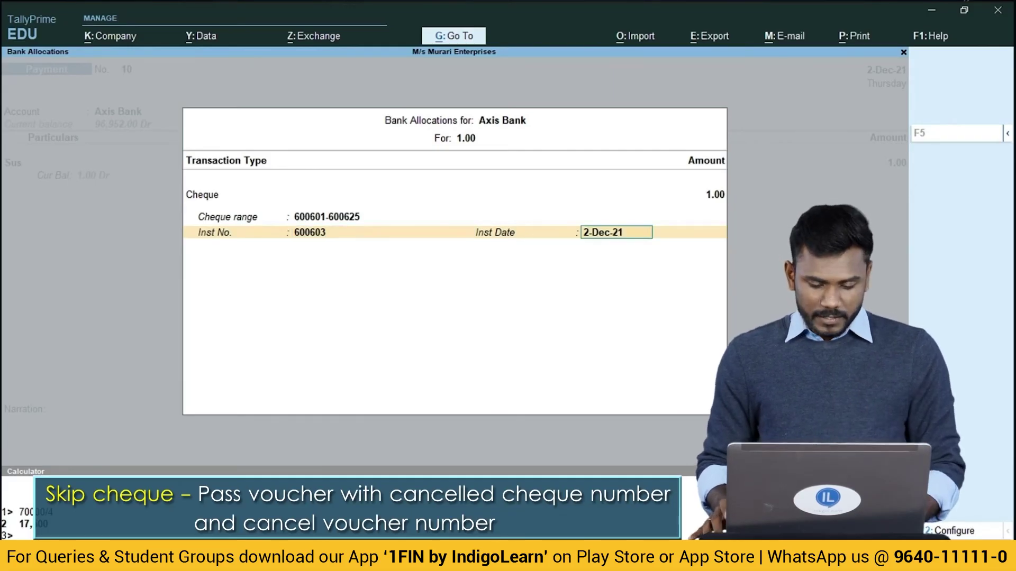
{"action": "key", "text": "Return"}
{"action": "key", "text": "Return"}
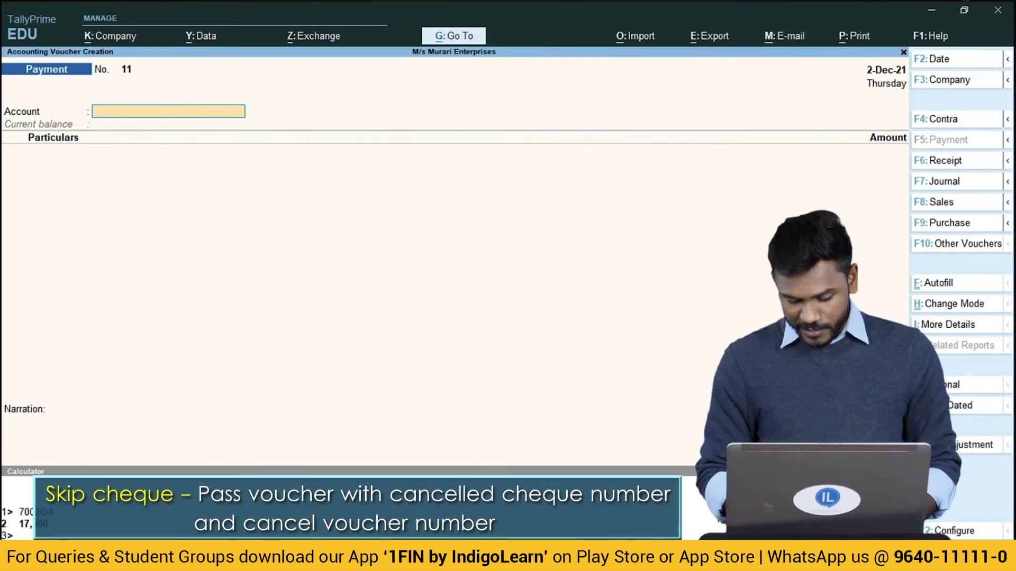
Reopen Payment voucher 10 and request its cancellation with Alt+X.
{"action": "key", "text": "Page_Up"}
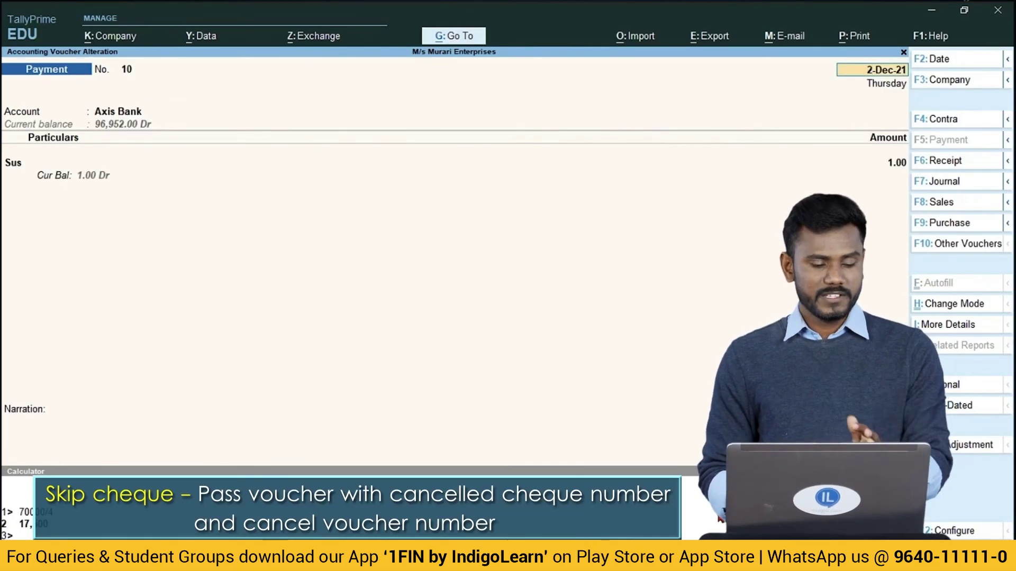
{"action": "key", "text": "alt"}
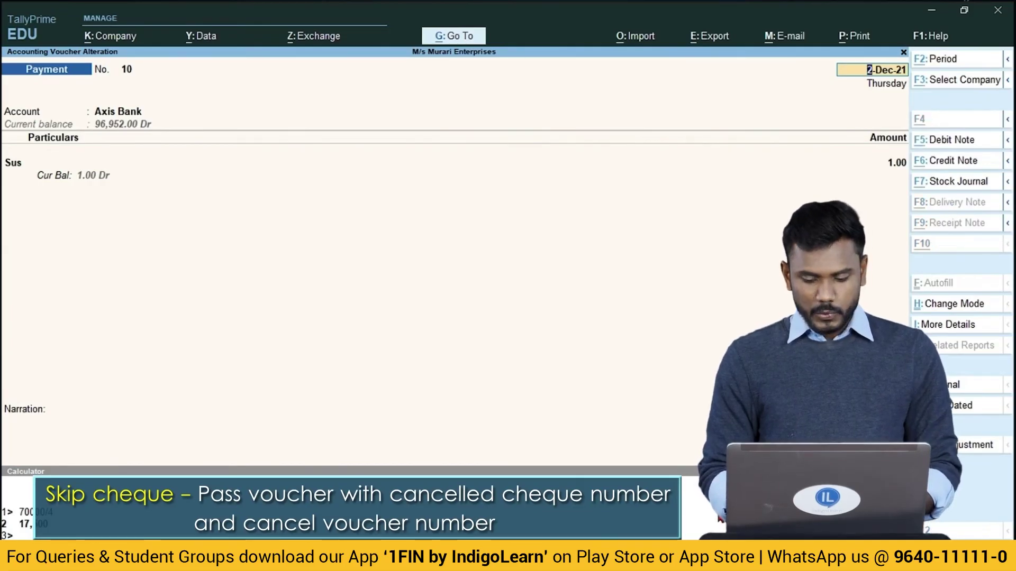
{"action": "key", "text": "alt+x"}
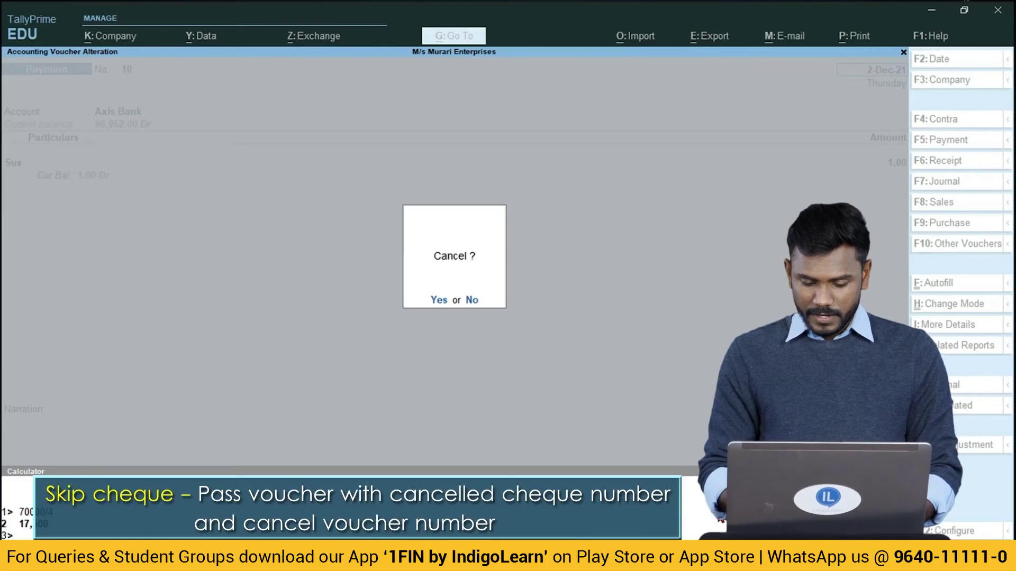
Confirm cancelling voucher 10 and open the Banking Cheque Register.
{"action": "key", "text": "y"}
{"action": "key", "text": "Escape"}
{"action": "key", "text": "Down"}
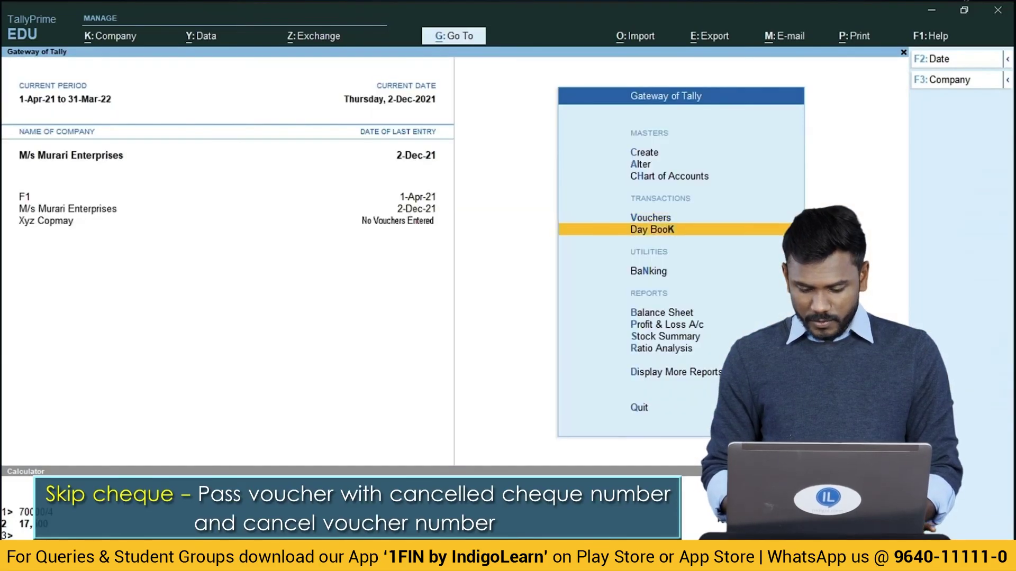
{"action": "key", "text": "Down"}
{"action": "key", "text": "Down"}
{"action": "key", "text": "Up"}
{"action": "key", "text": "Return"}
{"action": "key", "text": "Down"}
{"action": "key", "text": "Down"}
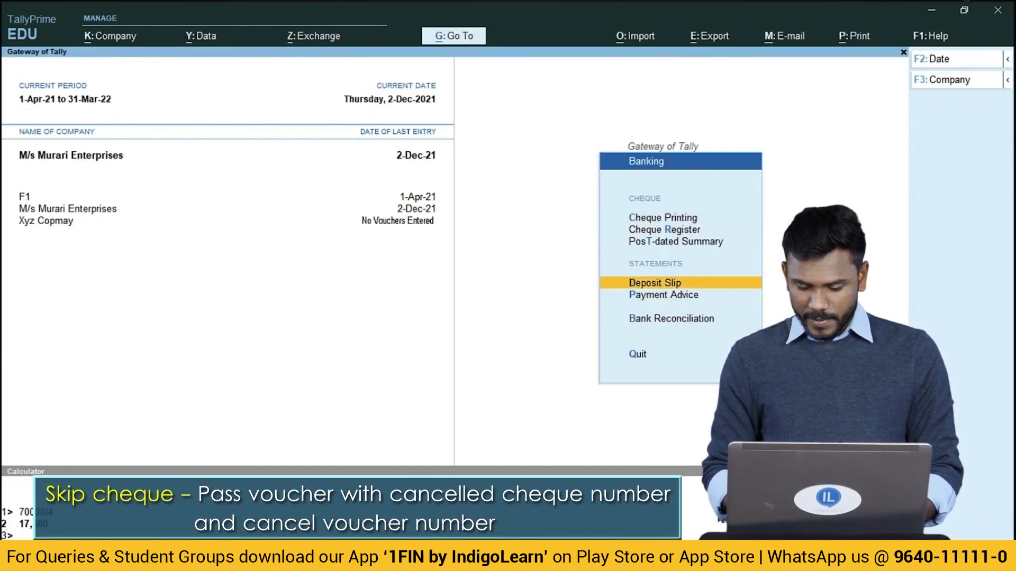
{"action": "key", "text": "Up"}
{"action": "key", "text": "Up"}
{"action": "key", "text": "Return"}
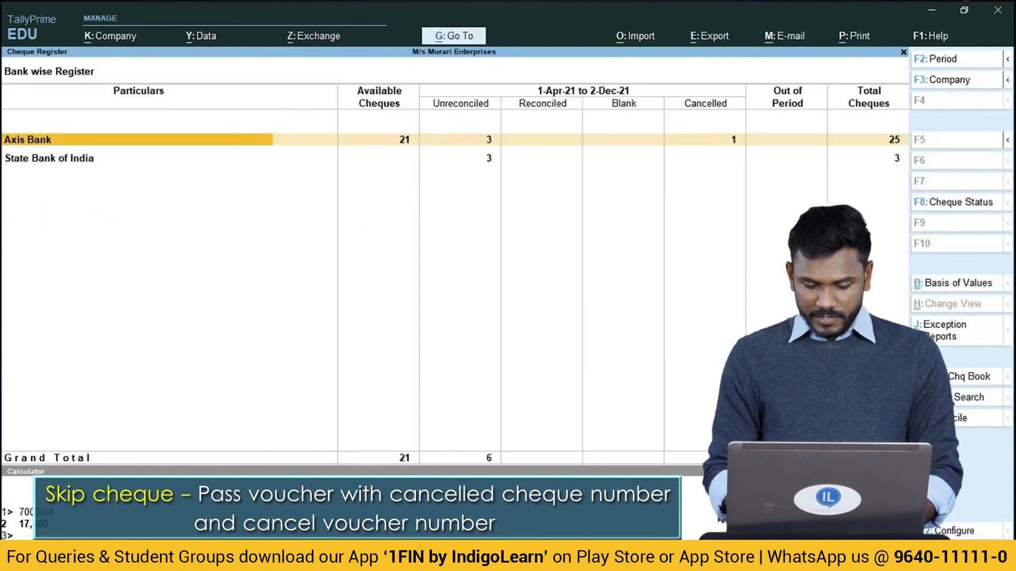
{"action": "key", "text": "Return"}
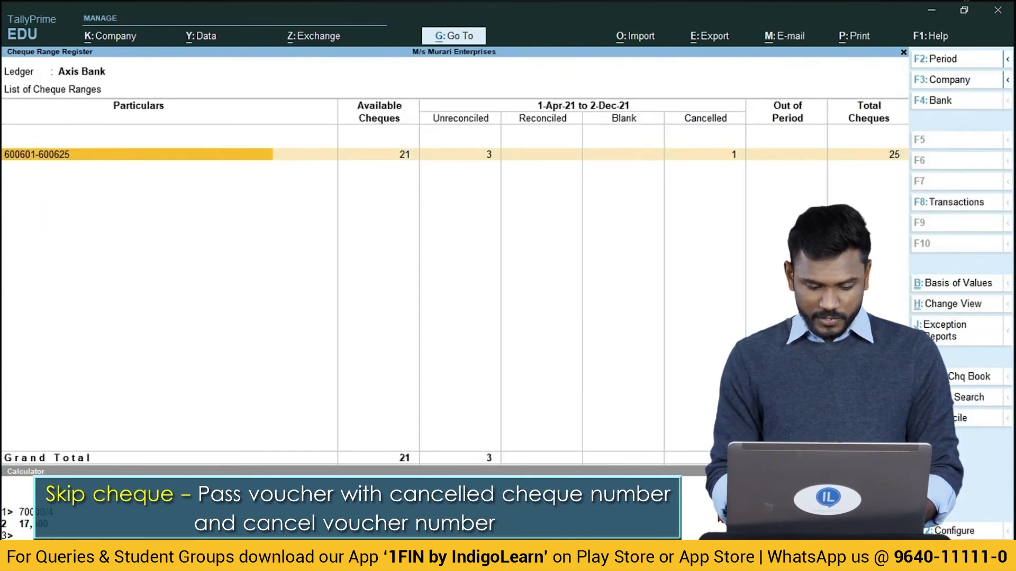
{"action": "key", "text": "Return"}
{"action": "key", "text": "Down"}
{"action": "key", "text": "Down"}
{"action": "key", "text": "Up"}
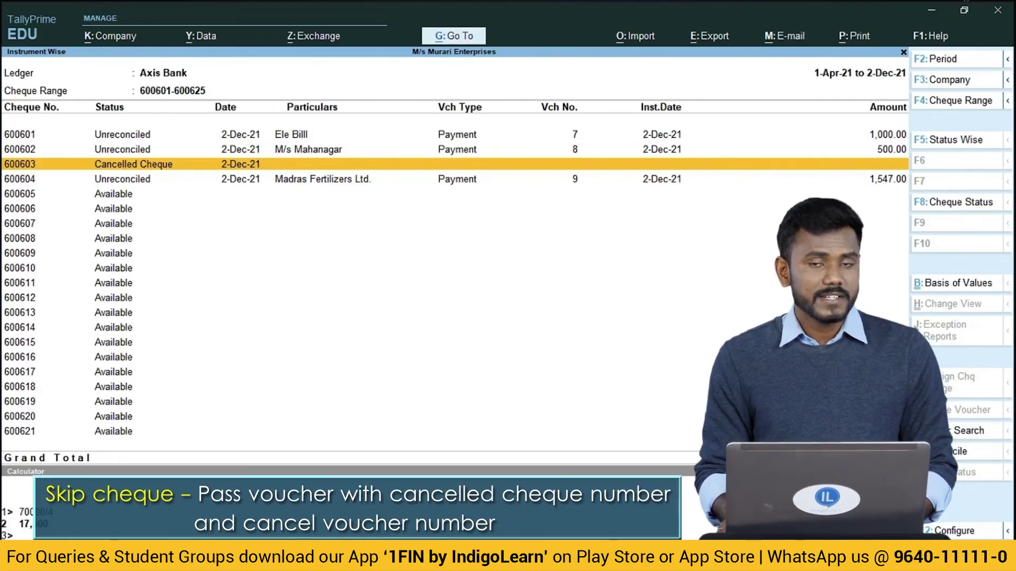
{"action": "key", "text": "Escape"}
{"action": "key", "text": "Escape"}
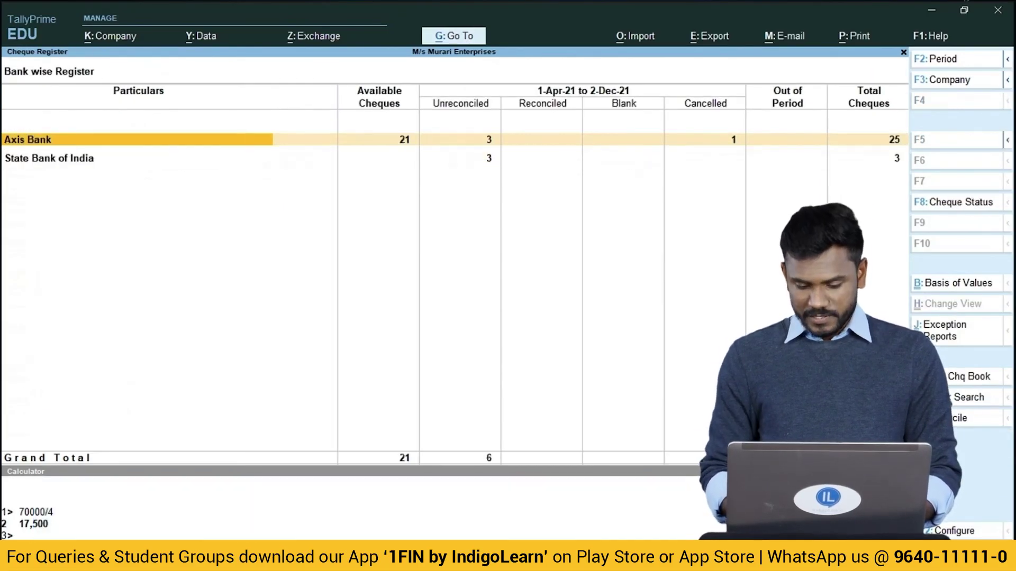
{"action": "key", "text": "Escape"}
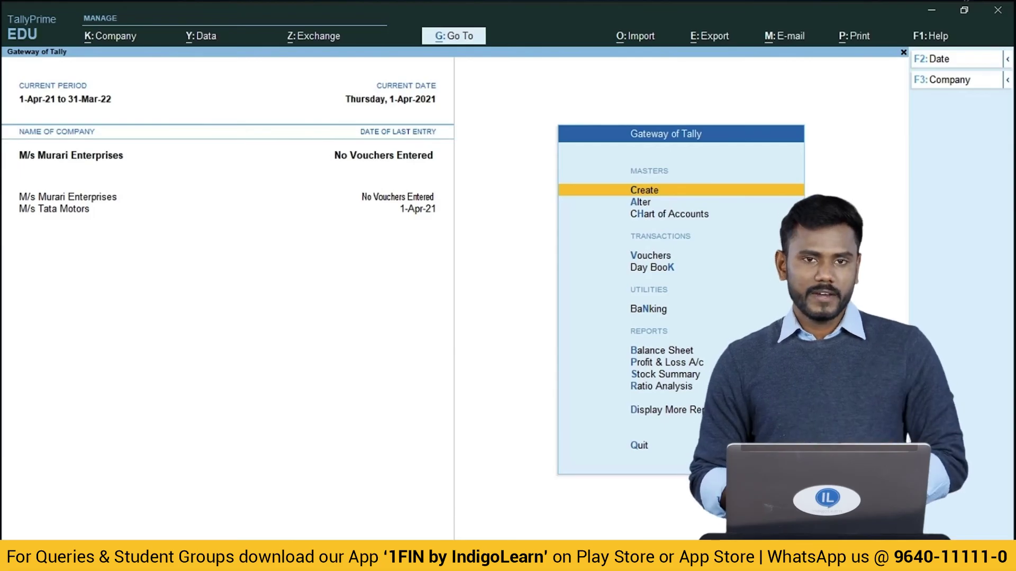
Alter the Axis Bank ledger, setting 'Set/Alter range for Cheque Books' to Yes.
{"action": "key", "text": "Down"}
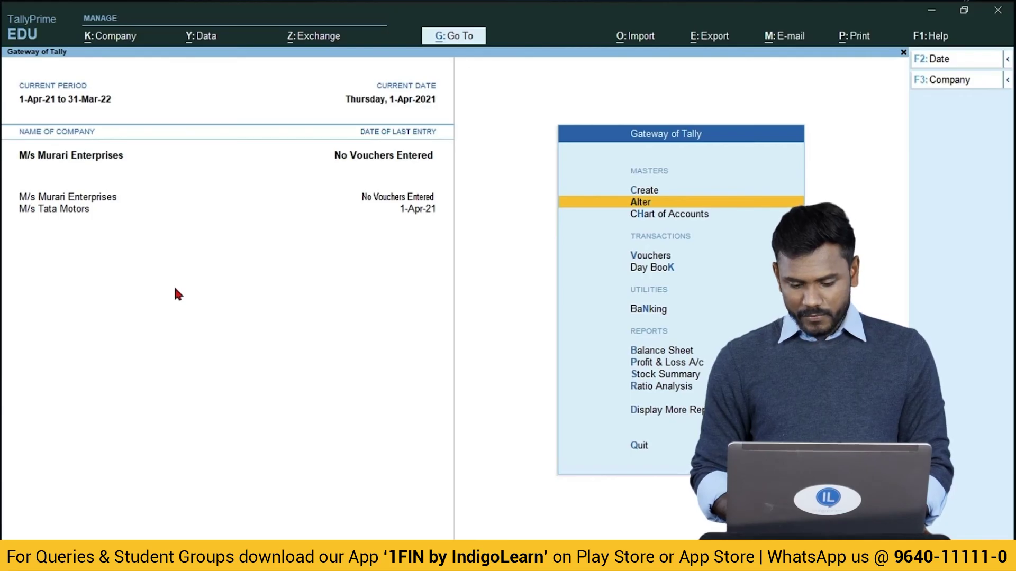
{"action": "key", "text": "Return"}
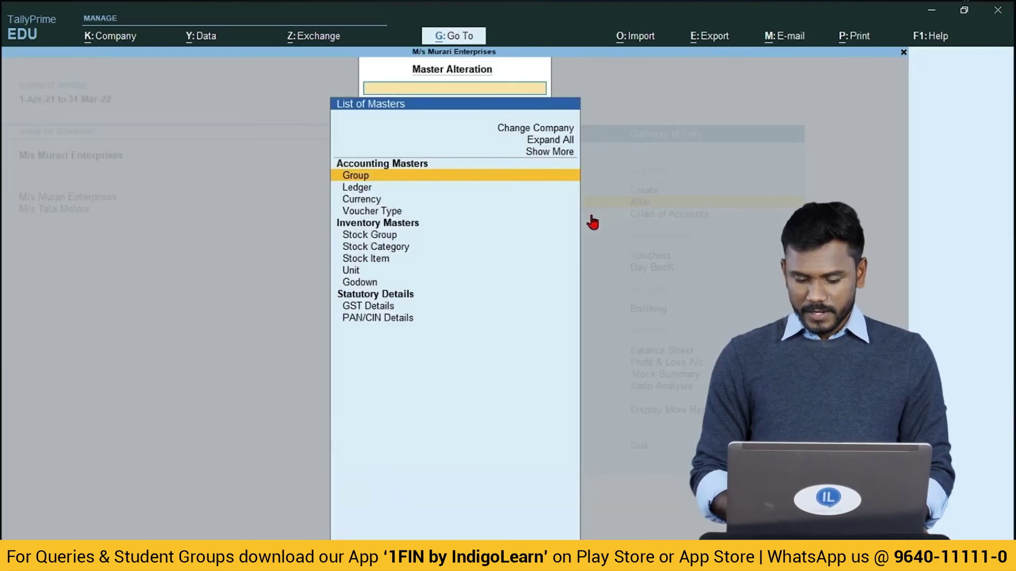
{"action": "key", "text": "Down"}
{"action": "key", "text": "Return"}
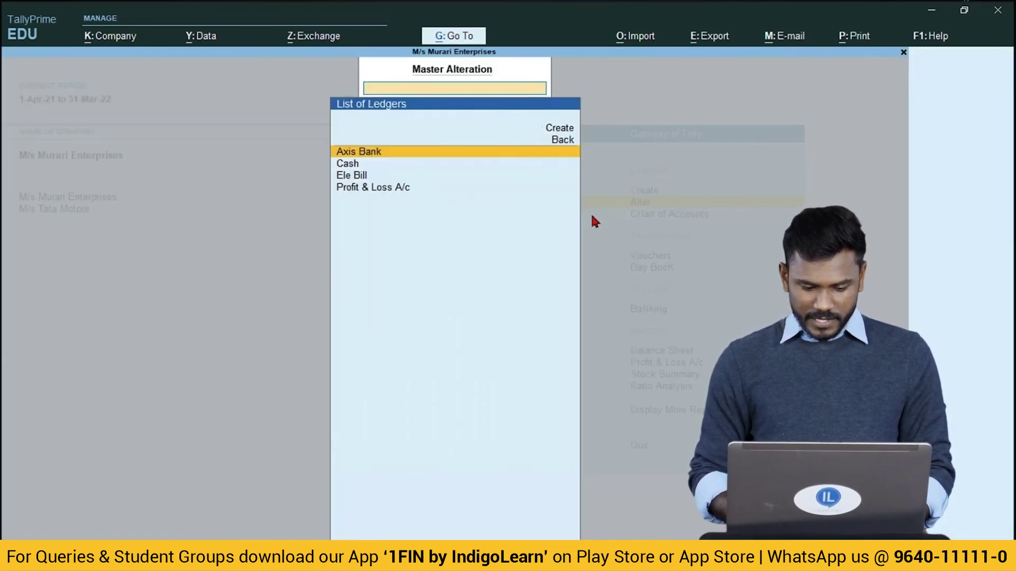
{"action": "key", "text": "Down"}
{"action": "key", "text": "Down"}
{"action": "key", "text": "Down"}
{"action": "key", "text": "Up"}
{"action": "key", "text": "Up"}
{"action": "key", "text": "Up"}
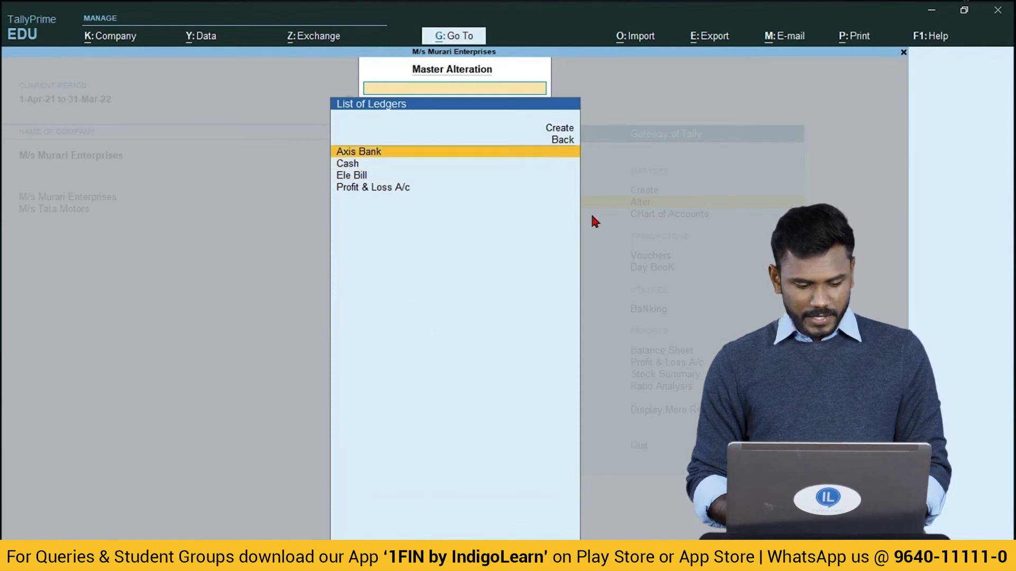
{"action": "key", "text": "Up"}
{"action": "key", "text": "Down"}
{"action": "key", "text": "Return"}
{"action": "key", "text": "Return"}
{"action": "key", "text": "Return"}
{"action": "key", "text": "Return"}
{"action": "key", "text": "Return"}
{"action": "key", "text": "Return"}
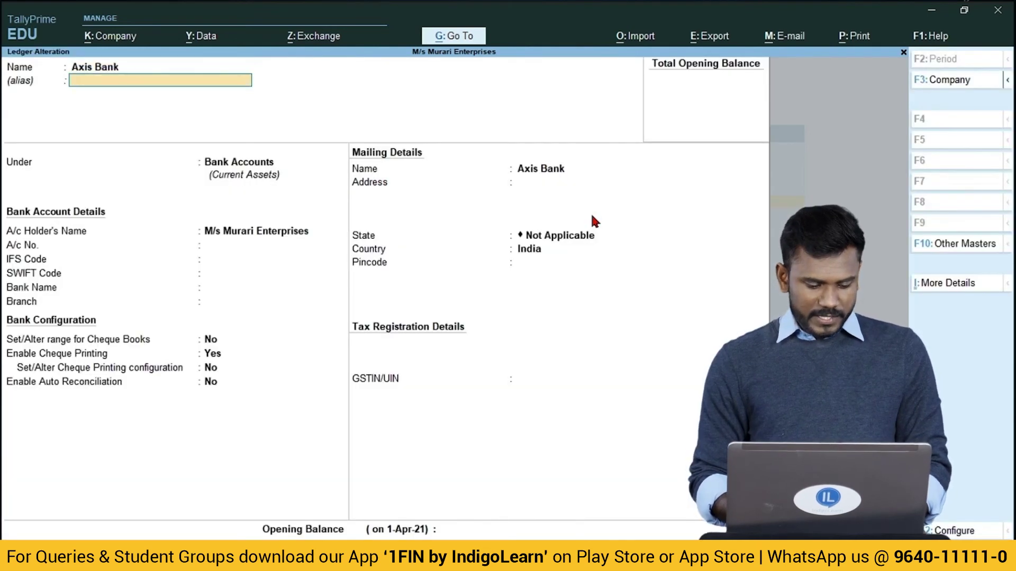
{"action": "key", "text": "Return"}
{"action": "key", "text": "Return"}
{"action": "key", "text": "Return"}
{"action": "key", "text": "Return"}
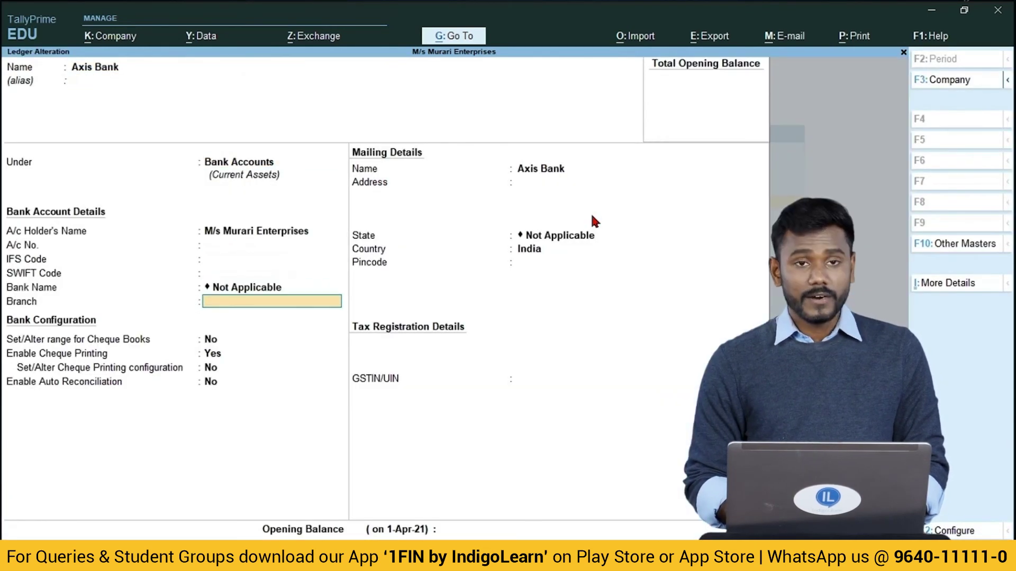
{"action": "type", "text": "yes"}
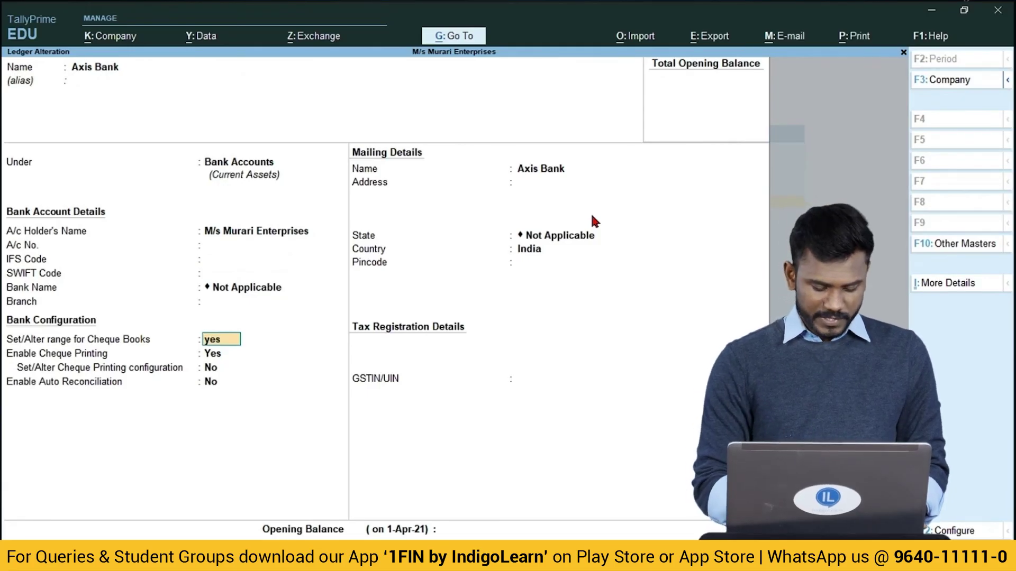
{"action": "key", "text": "Return"}
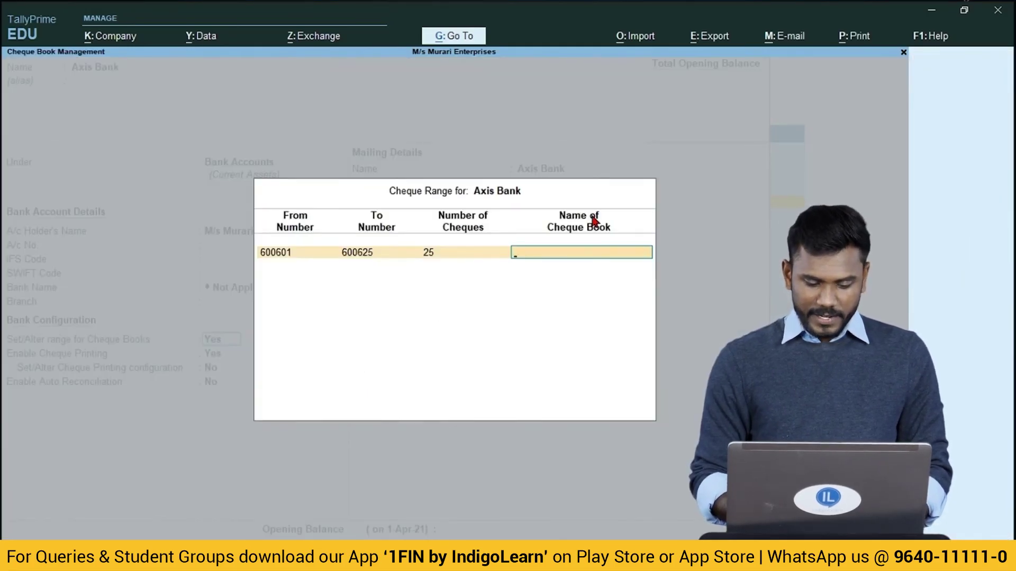
Add a new cheque range from 800801 to 800825 (25 cheques).
{"action": "key", "text": "Return"}
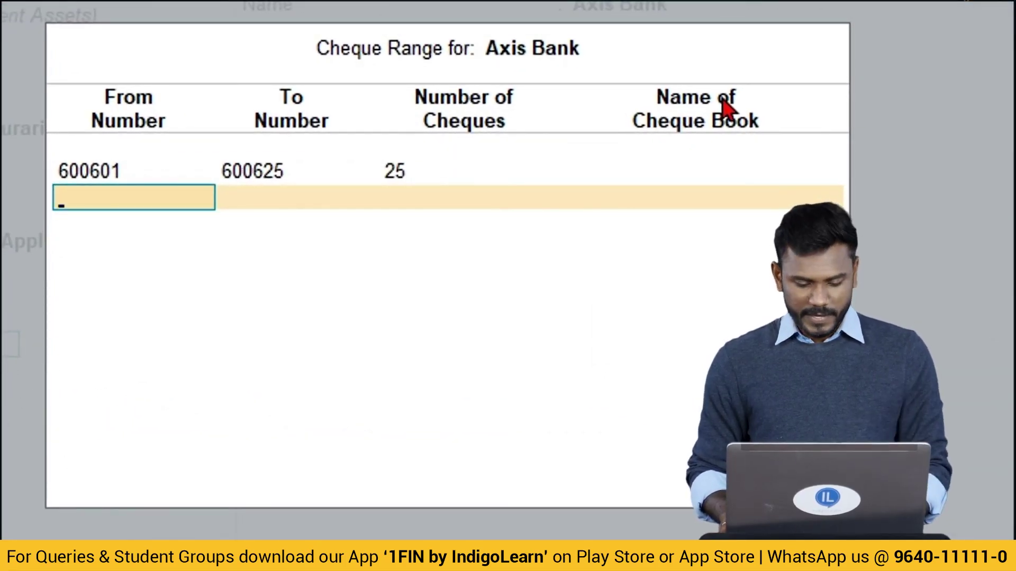
{"action": "type", "text": "800801"}
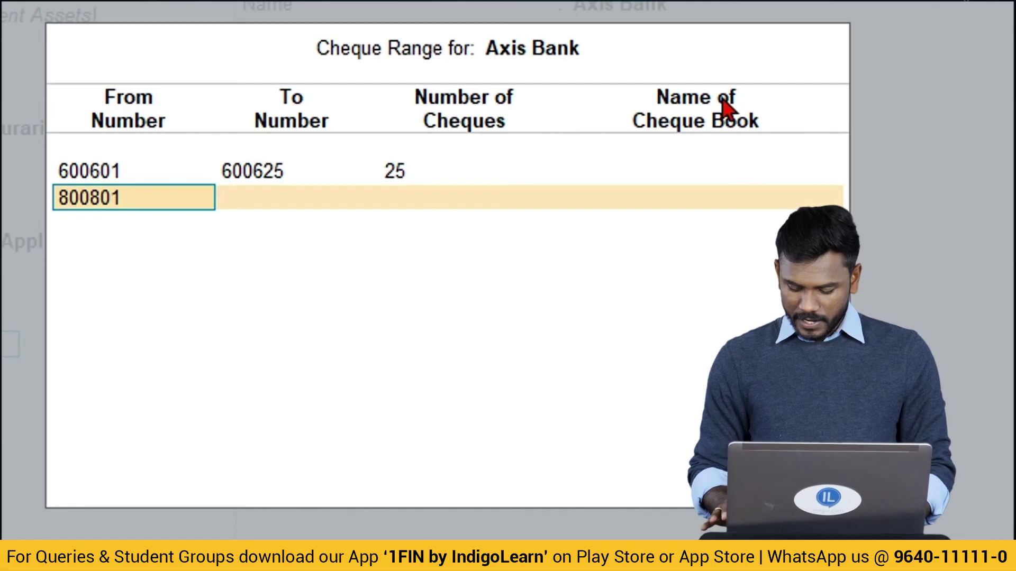
{"action": "key", "text": "Return"}
{"action": "type", "text": "8"}
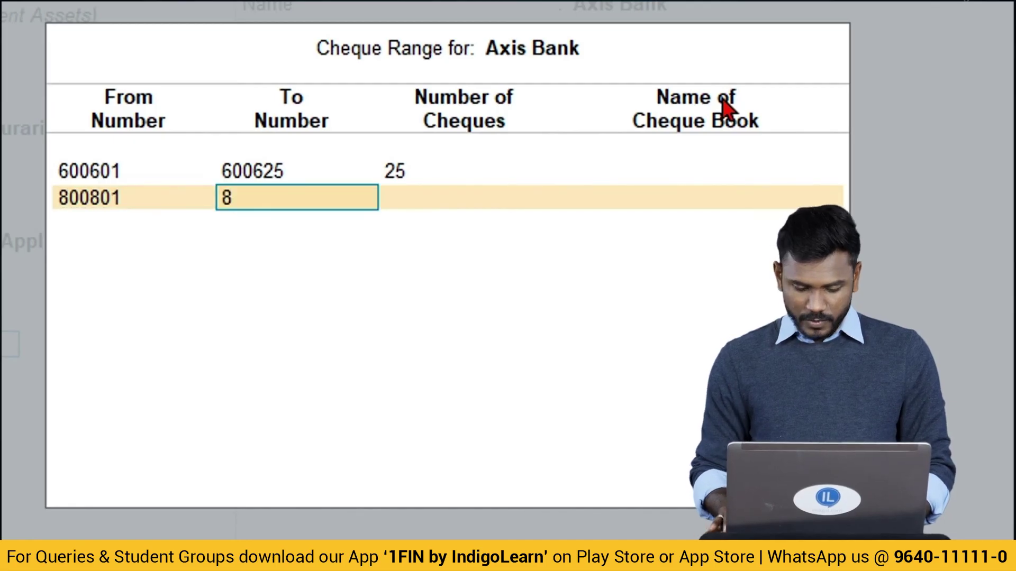
{"action": "type", "text": "00825"}
{"action": "key", "text": "Return"}
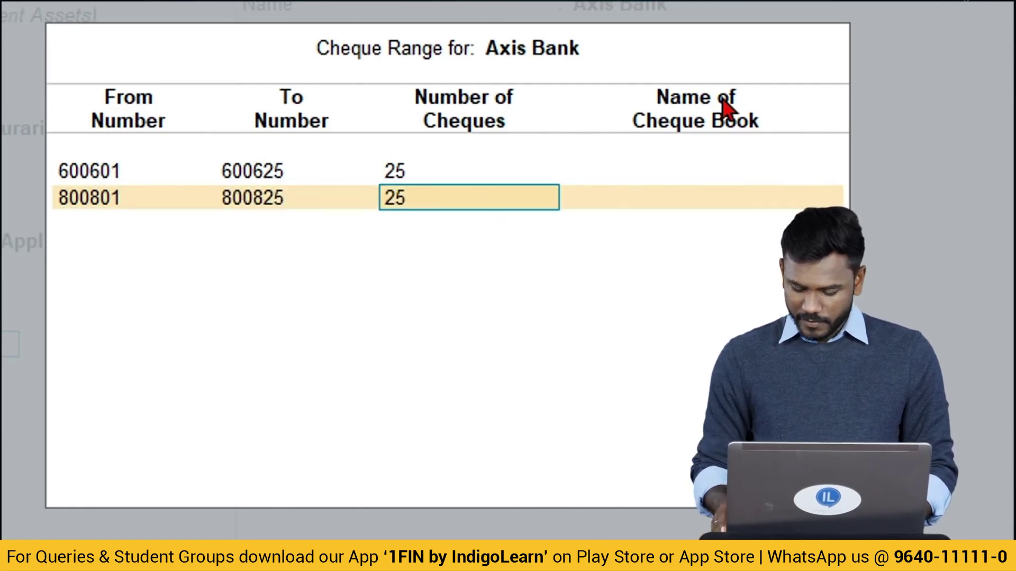
{"action": "key", "text": "BackSpace"}
{"action": "key", "text": "Return"}
{"action": "key", "text": "Return"}
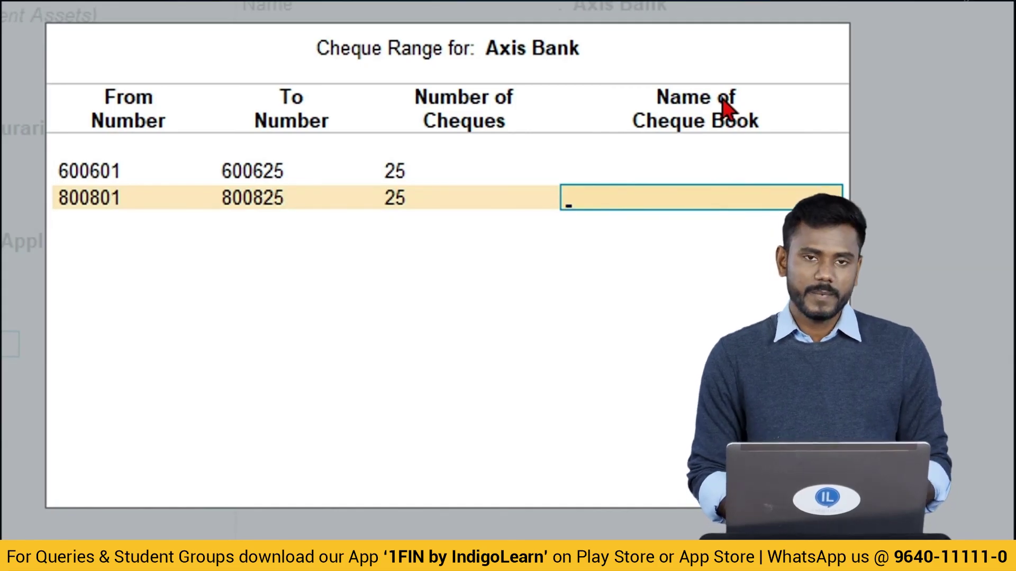
Name the new cheque book 'Multicity' and save the Axis Bank ledger.
{"action": "type", "text": "Multivity"}
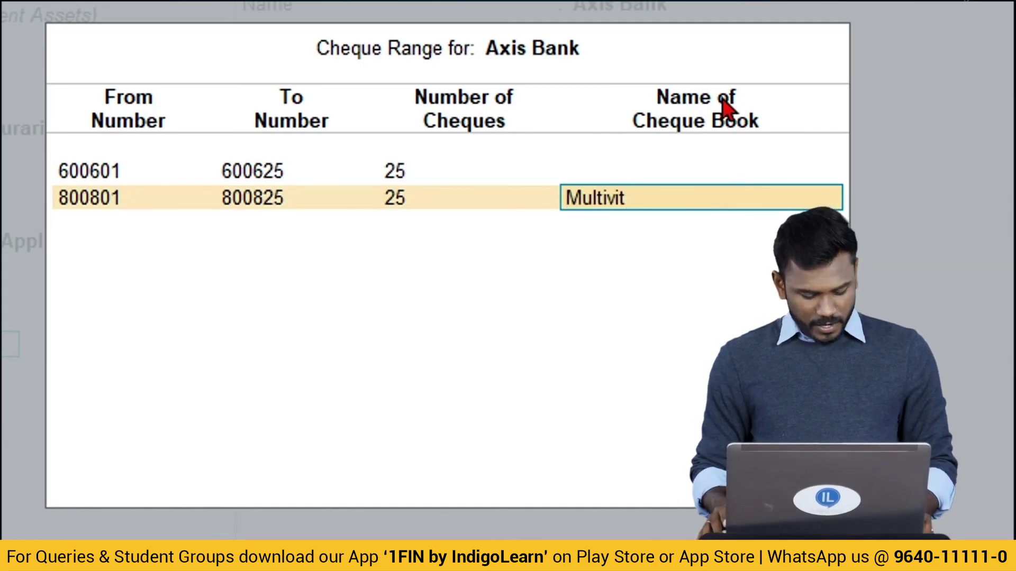
{"action": "key", "text": "BackSpace"}
{"action": "key", "text": "BackSpace"}
{"action": "key", "text": "BackSpace"}
{"action": "key", "text": "BackSpace"}
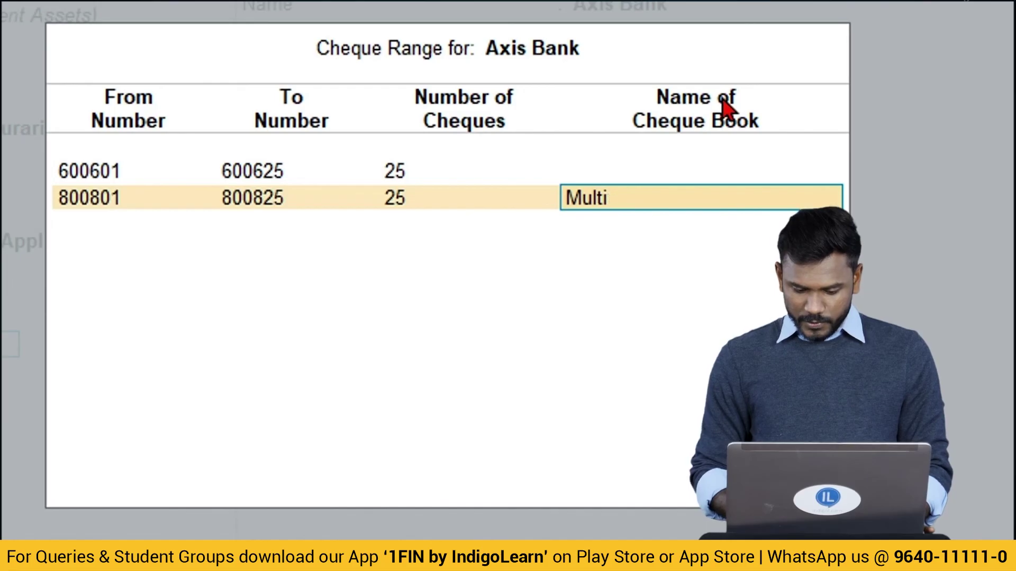
{"action": "type", "text": "city"}
{"action": "key", "text": "Return"}
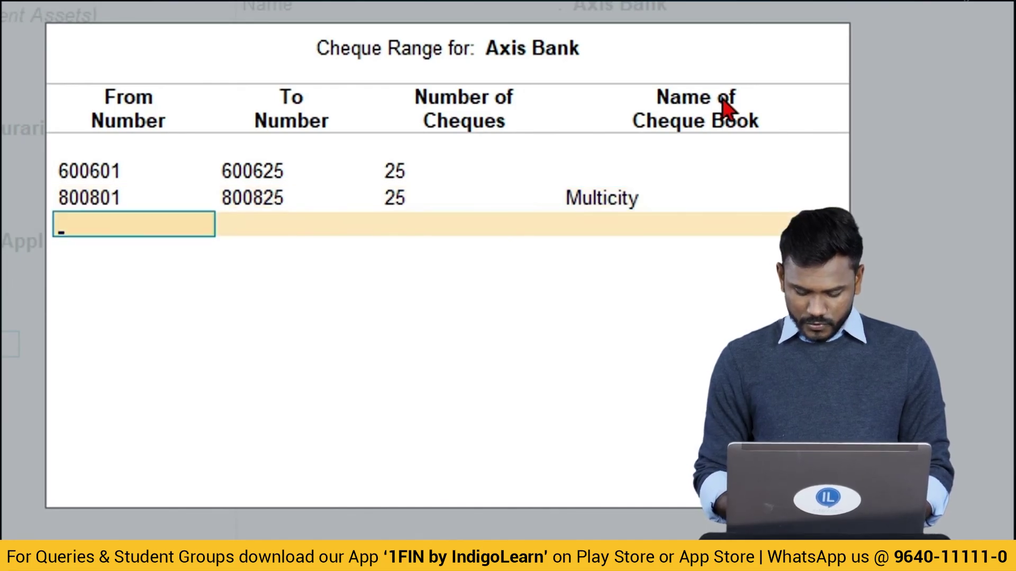
{"action": "key", "text": "Return"}
{"action": "key", "text": "ctrl+a"}
{"action": "key", "text": "Escape"}
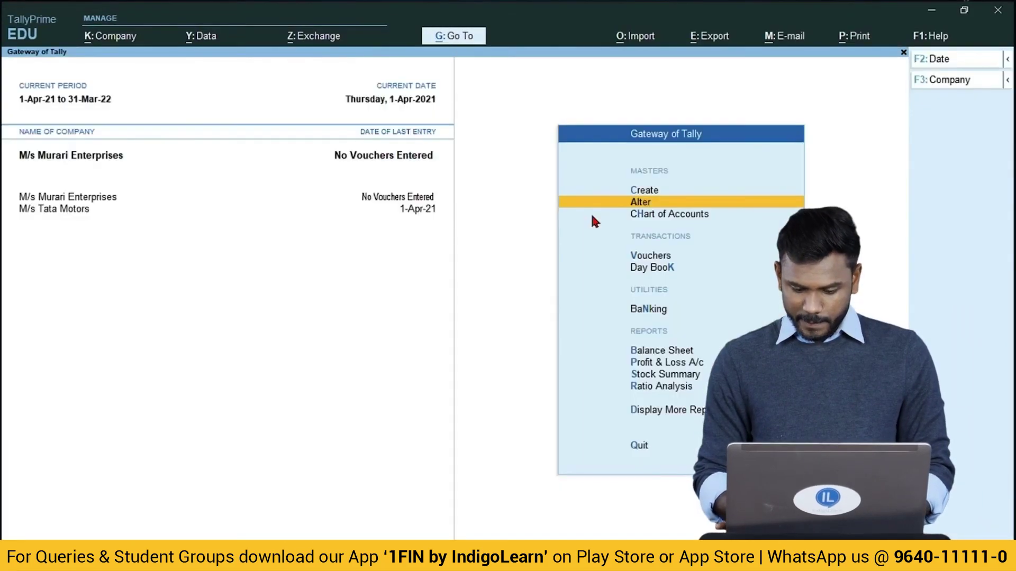
Start a new Axis Bank payment of 32,312.00 to Ele Bill.
{"action": "key", "text": "Down"}
{"action": "key", "text": "Down"}
{"action": "key", "text": "Down"}
{"action": "key", "text": "Up"}
{"action": "key", "text": "Return"}
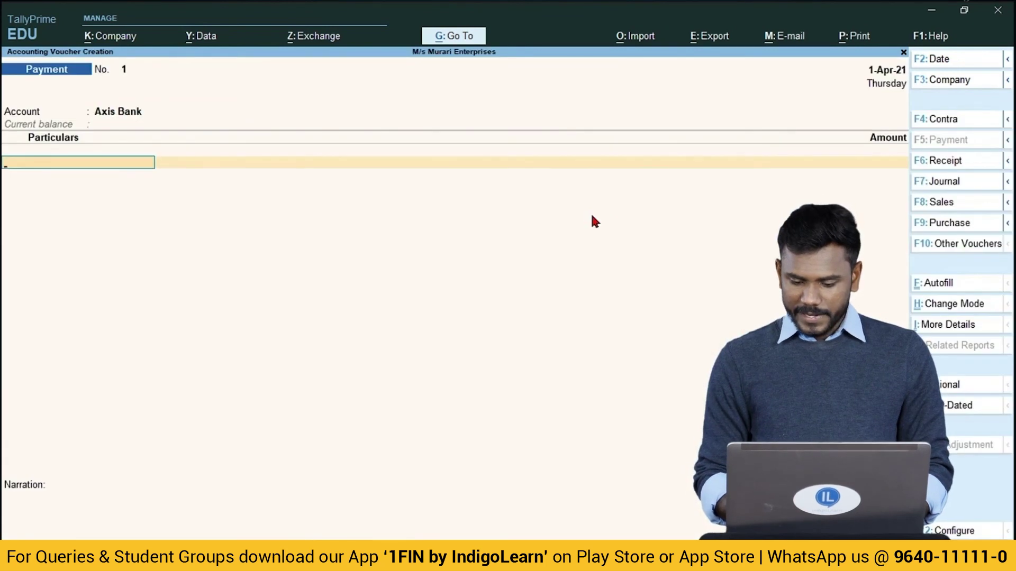
{"action": "key", "text": "Up"}
{"action": "key", "text": "Down"}
{"action": "key", "text": "Down"}
{"action": "key", "text": "Return"}
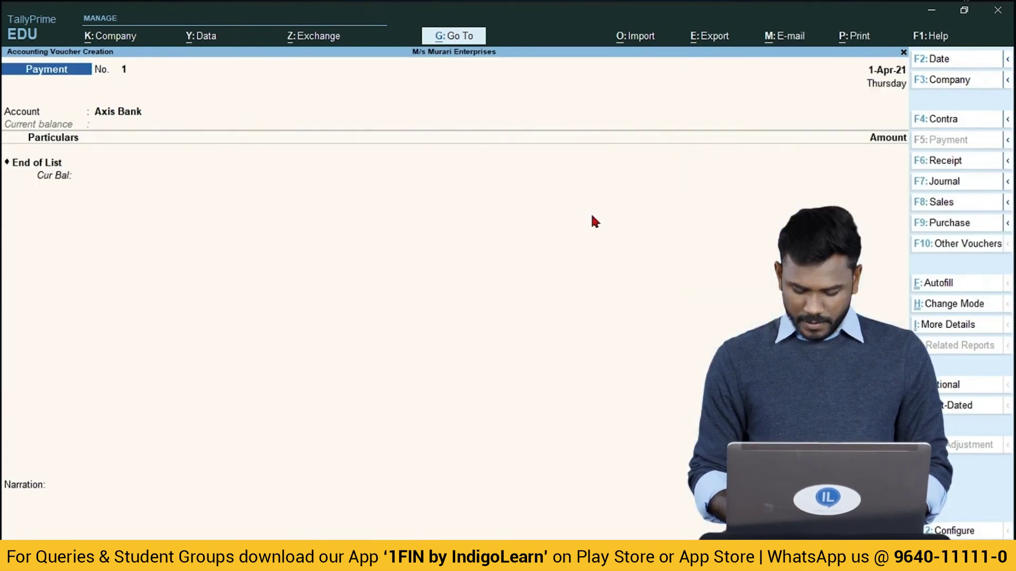
{"action": "key", "text": "Down"}
{"action": "key", "text": "Return"}
{"action": "type", "text": "32312"}
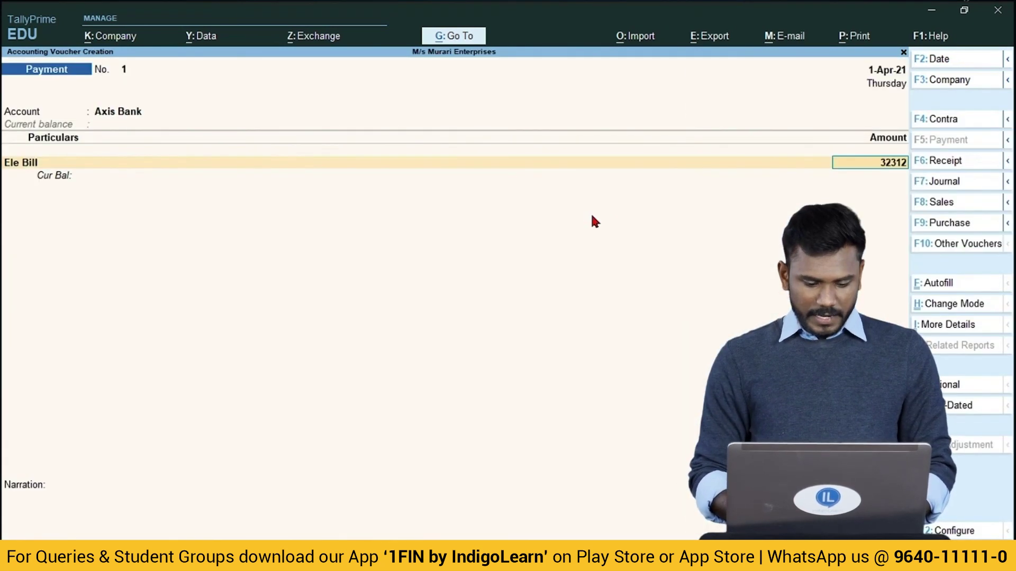
{"action": "key", "text": "Return"}
{"action": "key", "text": "Return"}
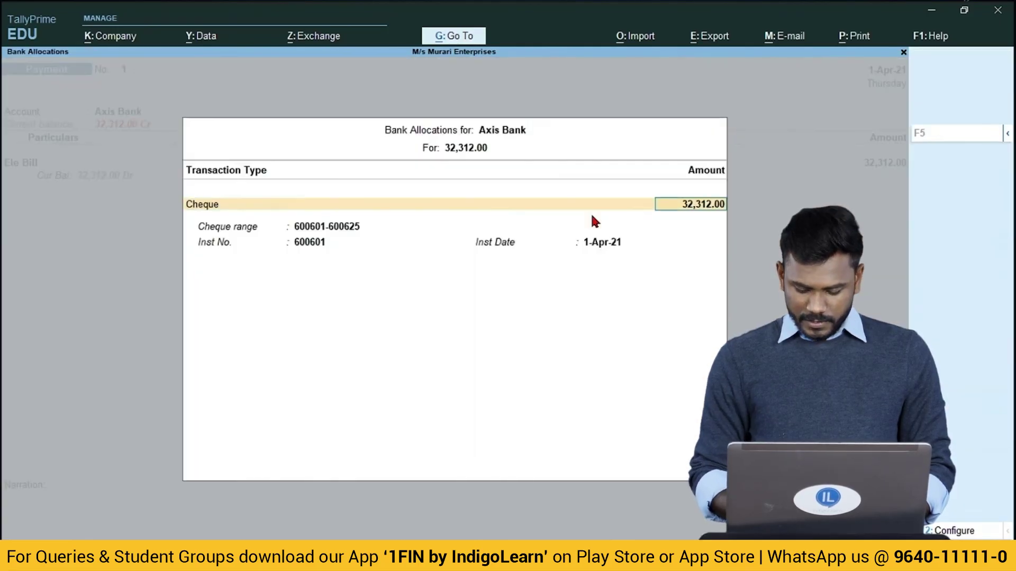
{"action": "key", "text": "Return"}
{"action": "key", "text": "BackSpace"}
{"action": "key", "text": "BackSpace"}
{"action": "key", "text": "Return"}
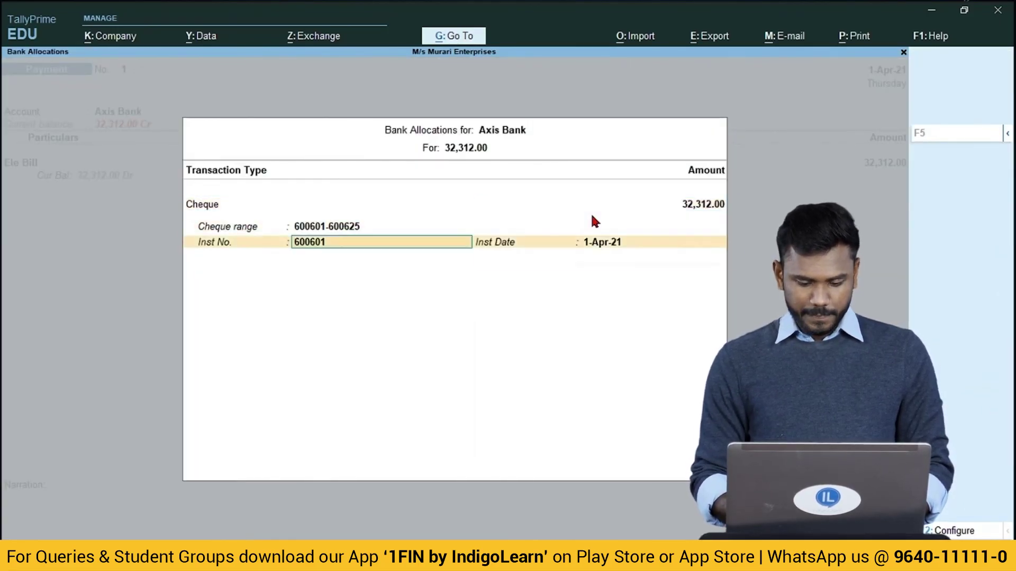
{"action": "key", "text": "BackSpace"}
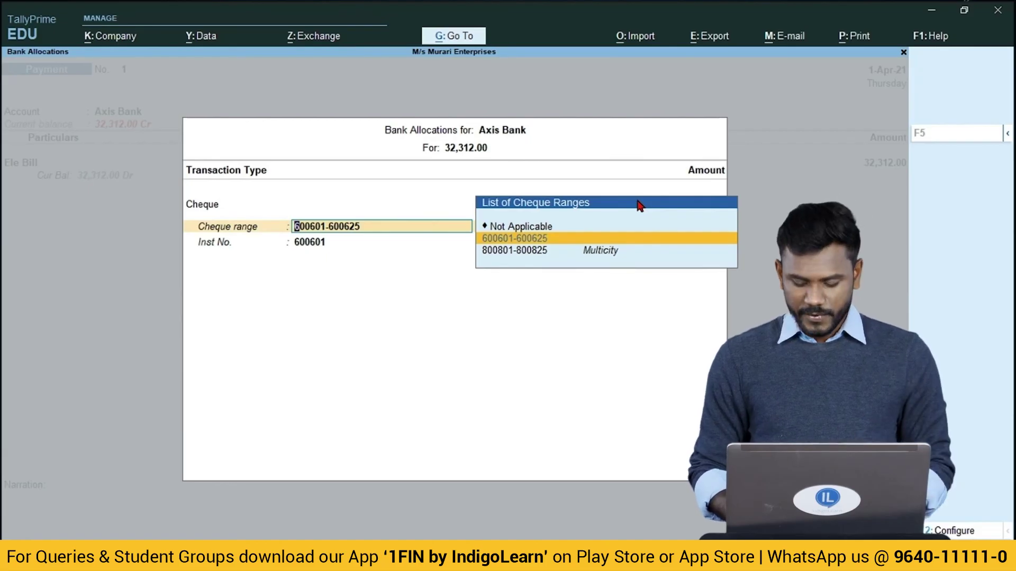
{"action": "key", "text": "Down"}
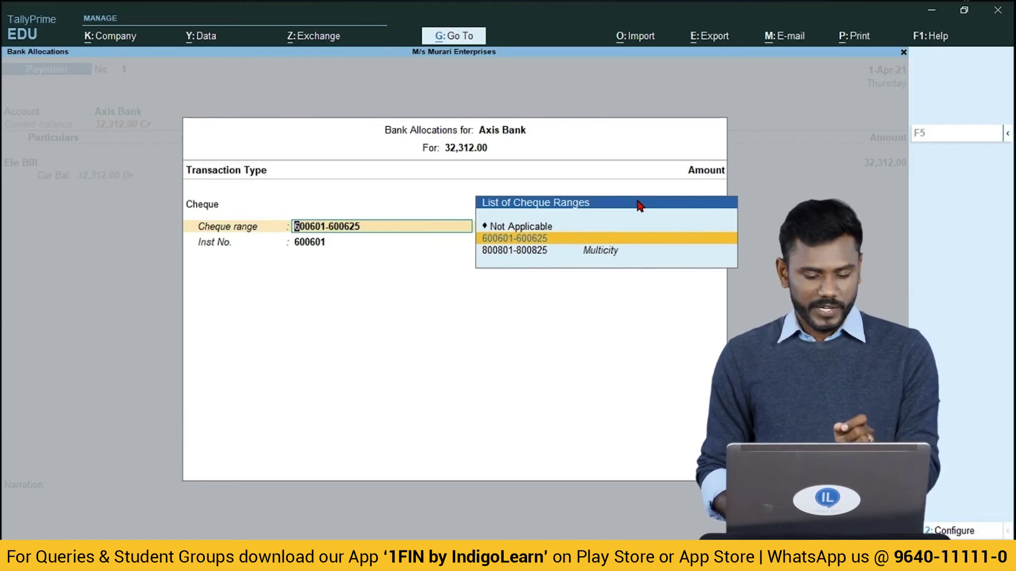
{"action": "key", "text": "Down"}
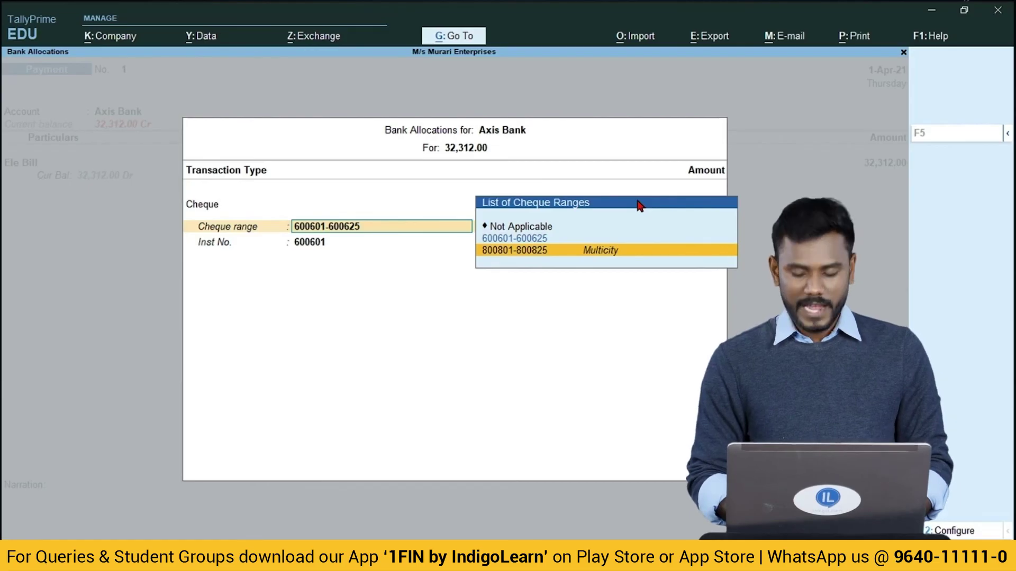